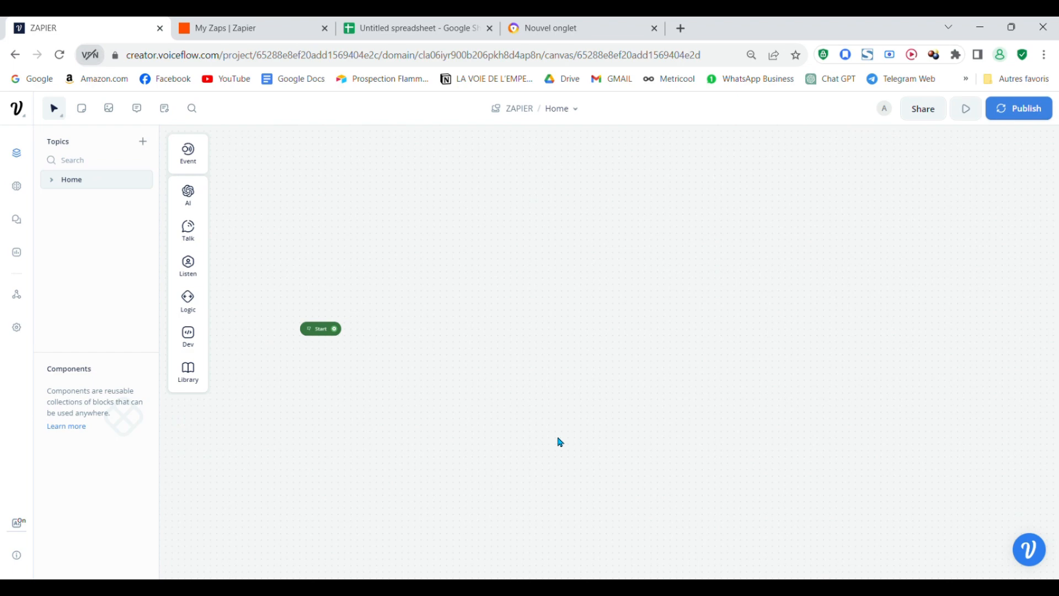
scroll(518, 420, up, 1)
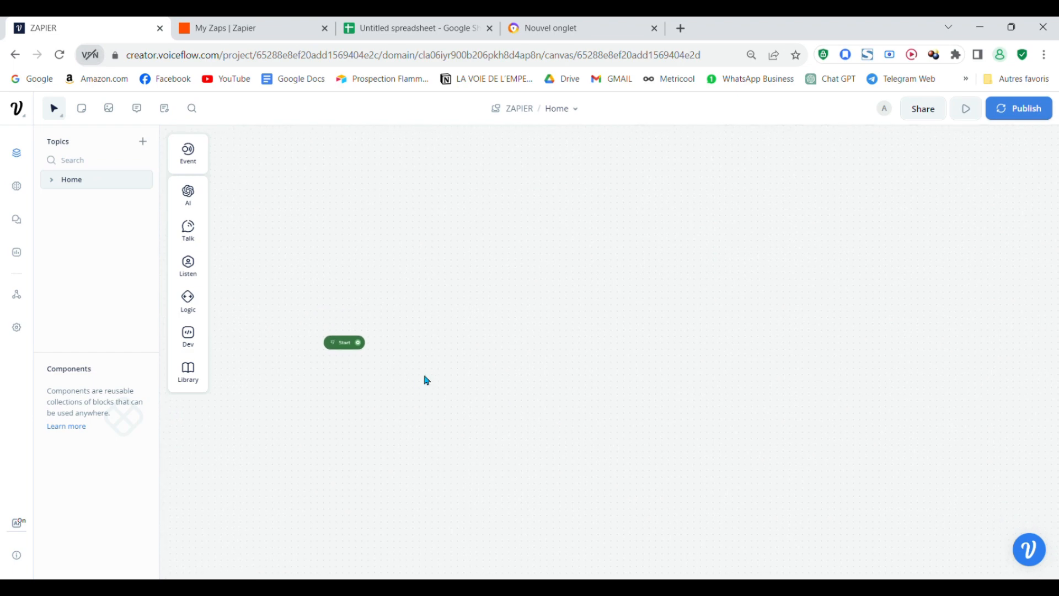
scroll(427, 381, down, 3)
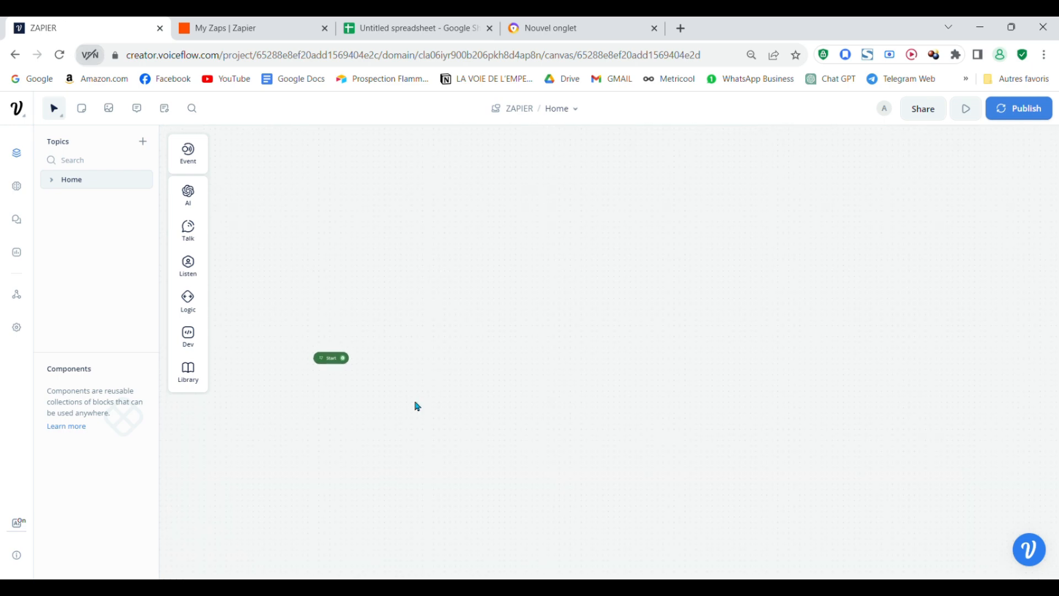
scroll(326, 353, up, 1)
scroll(430, 370, up, 2)
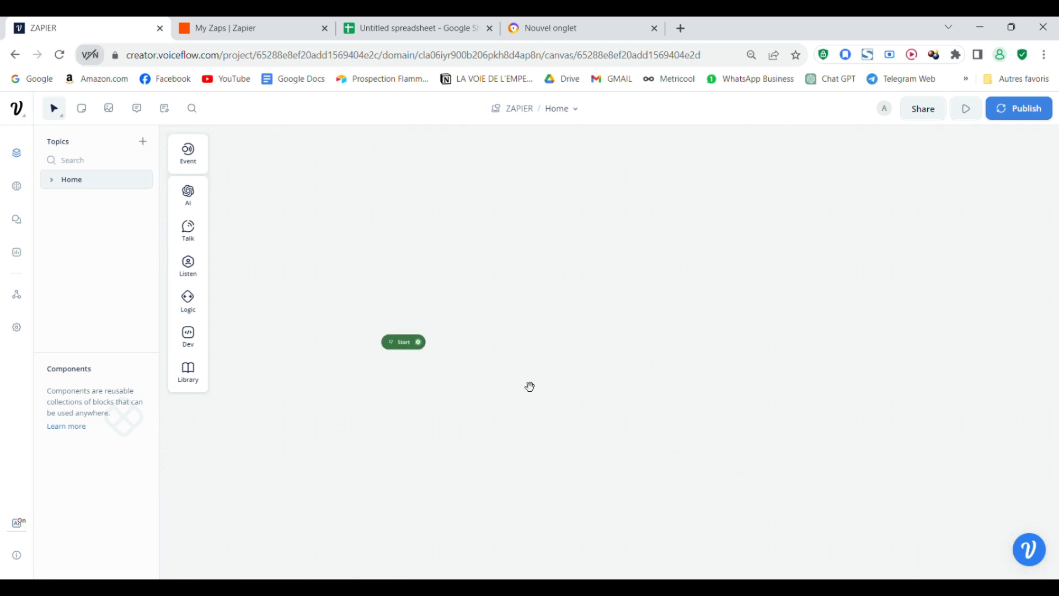
scroll(497, 386, right, 5)
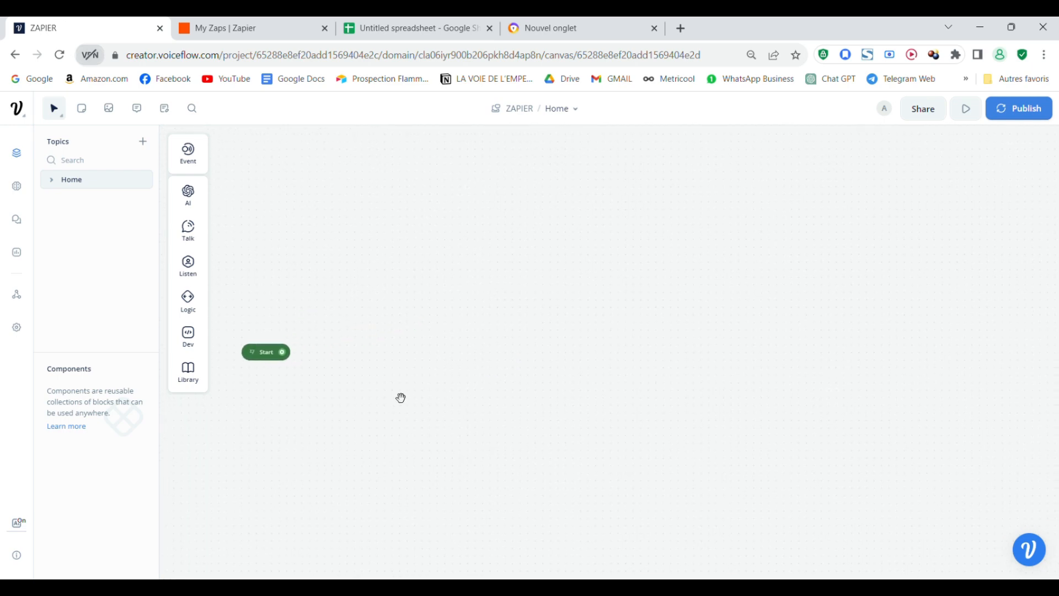
scroll(480, 386, left, 3)
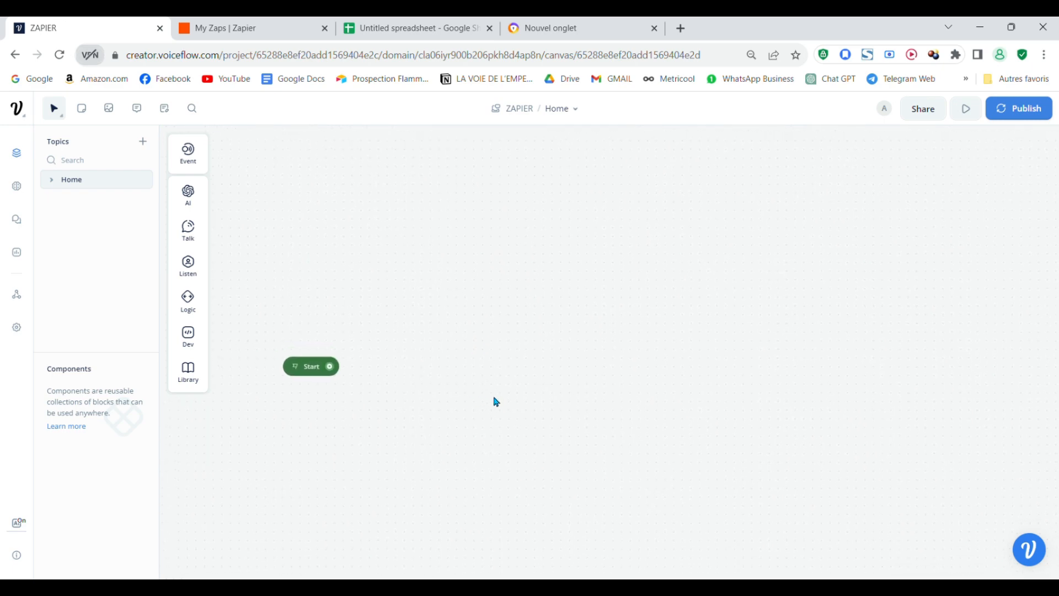
scroll(383, 369, right, 3)
scroll(421, 362, left, 3)
scroll(442, 404, up, 2)
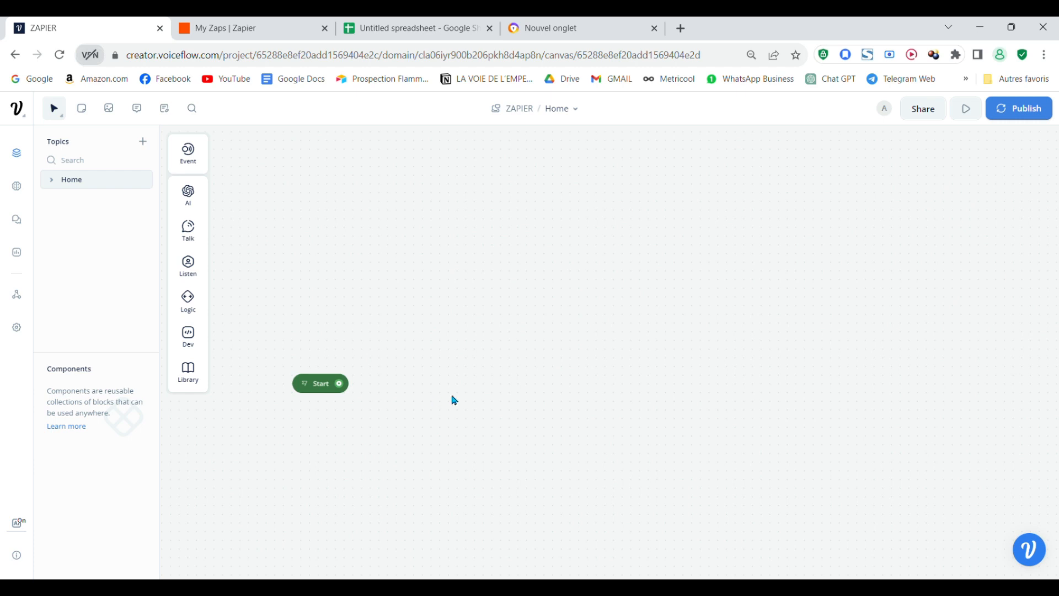
drag(456, 403, 428, 332)
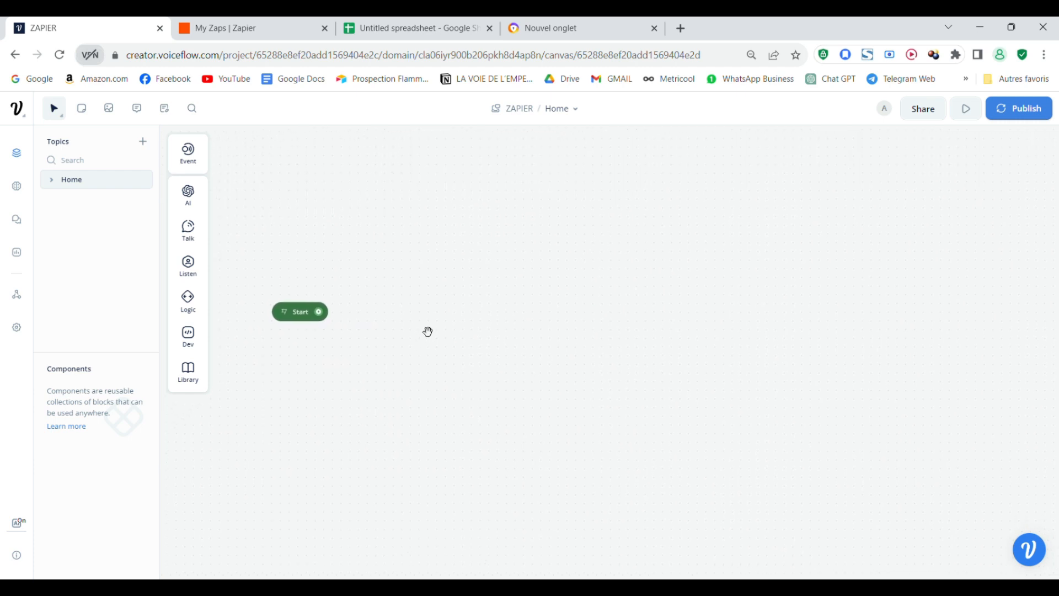
scroll(521, 355, up, 2)
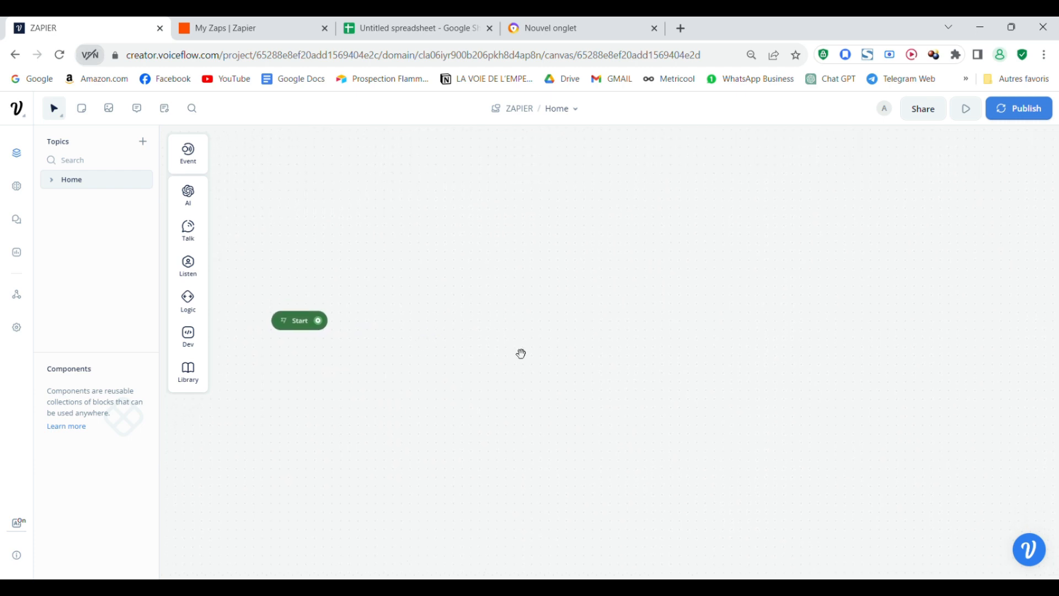
scroll(542, 374, left, 2)
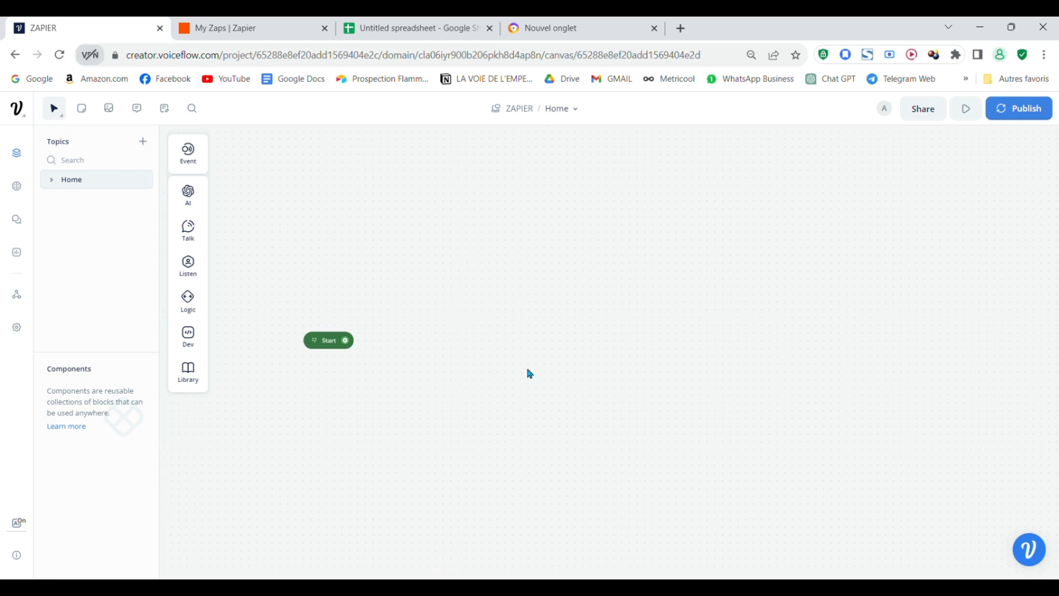
scroll(494, 425, up, 2)
scroll(383, 382, left, 1)
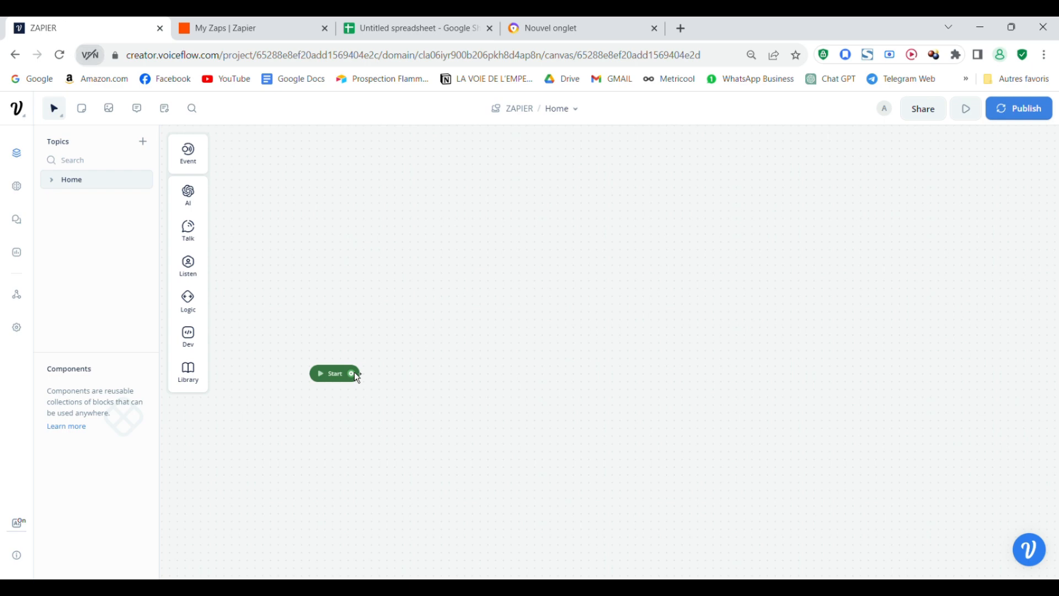
- Connect a new Talk > Text block, New Block 1, after Start and begin editing its reply
drag(354, 373, 434, 285)
mouse_move(505, 303)
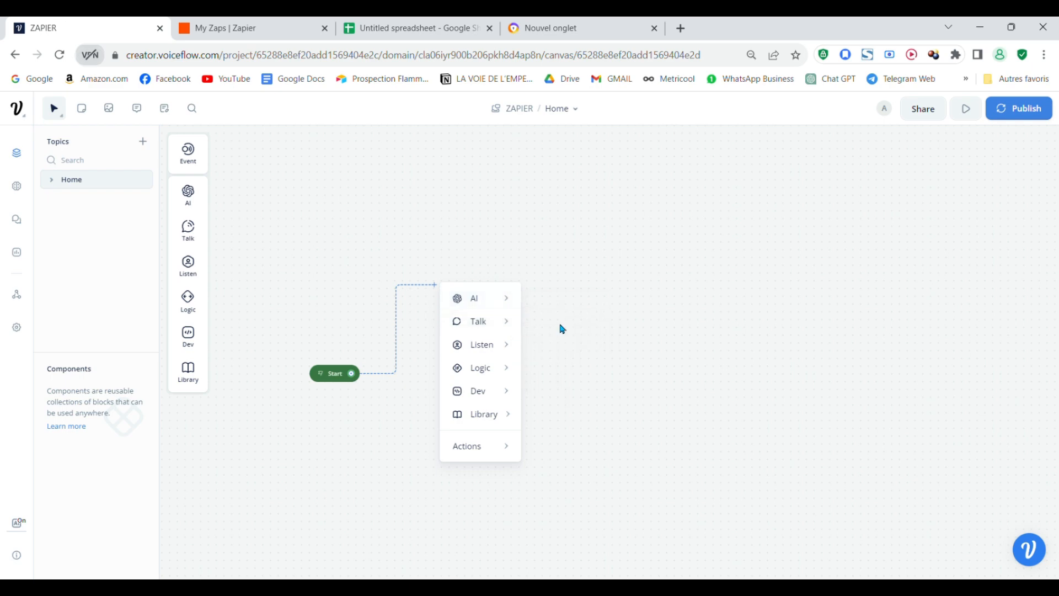
mouse_move(503, 339)
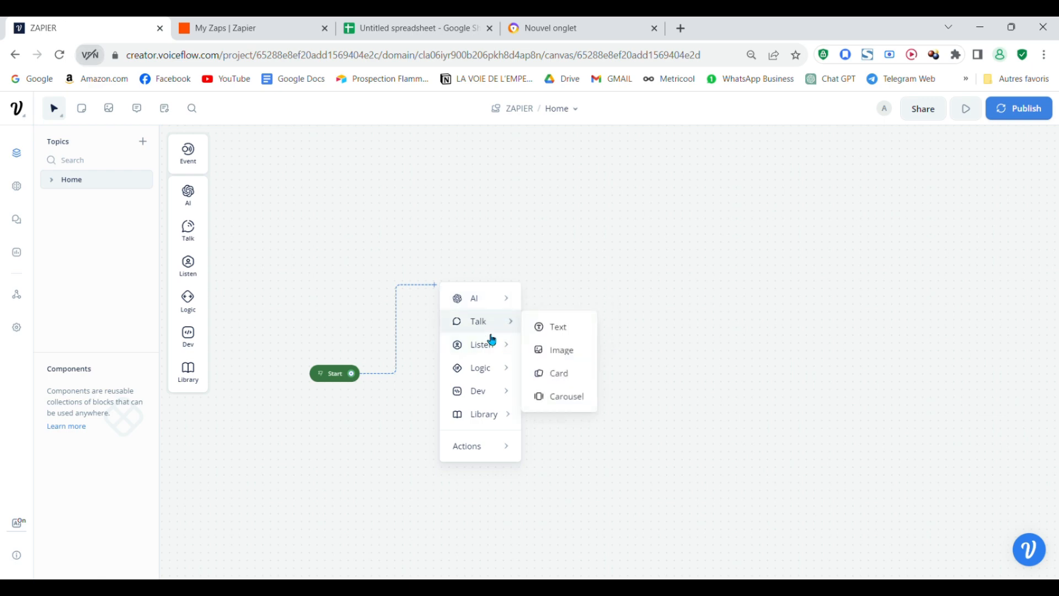
mouse_move(493, 357)
click(555, 327)
click(961, 213)
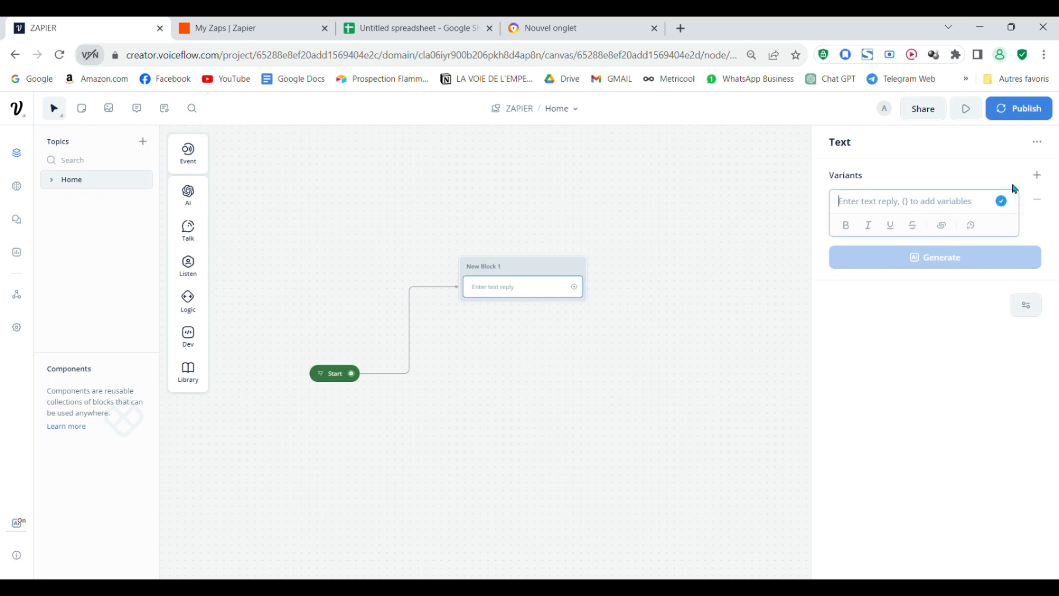
- Ask 'Quel est votre nom ?' in New Block 1 and capture the reply into new variable nom
text(qUEL NOM)
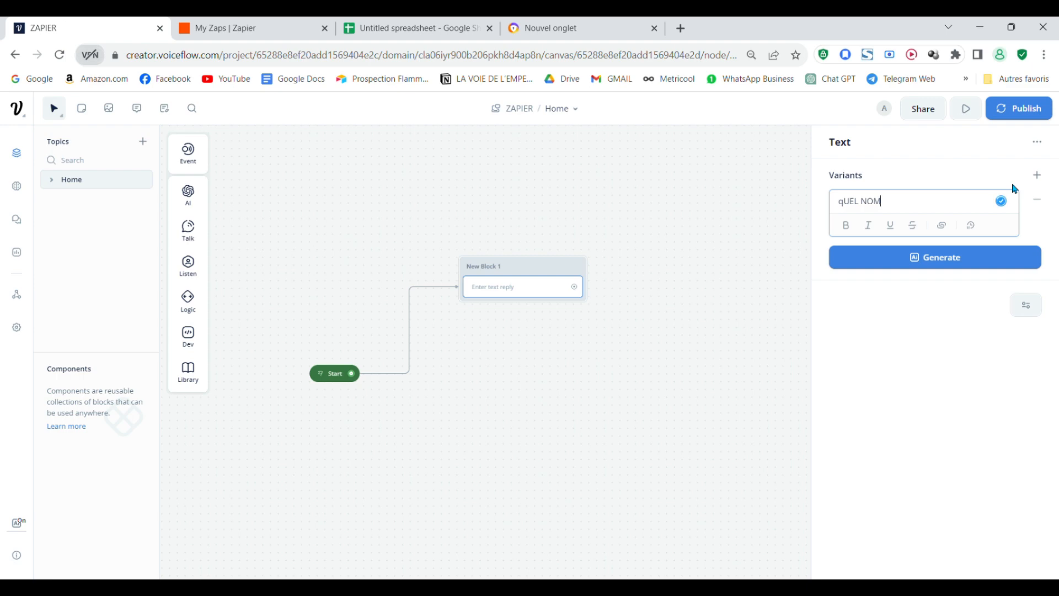
key(BackSpace)
key(BackSpace)
key(BackSpace)
key(BackSpace)
key(BackSpace)
key(BackSpace)
key(BackSpace)
key(BackSpace)
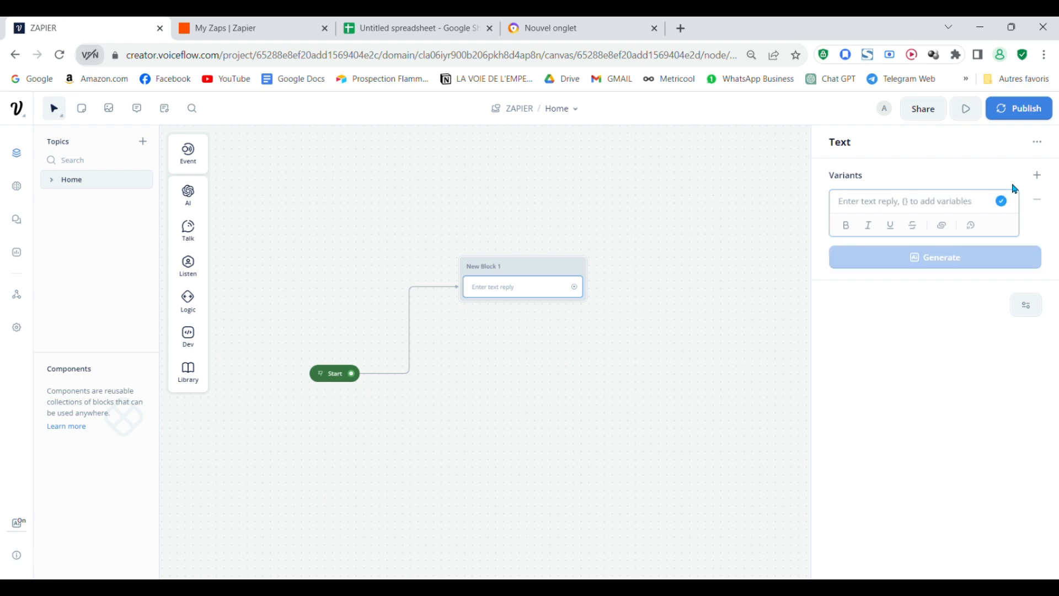
text(Q)
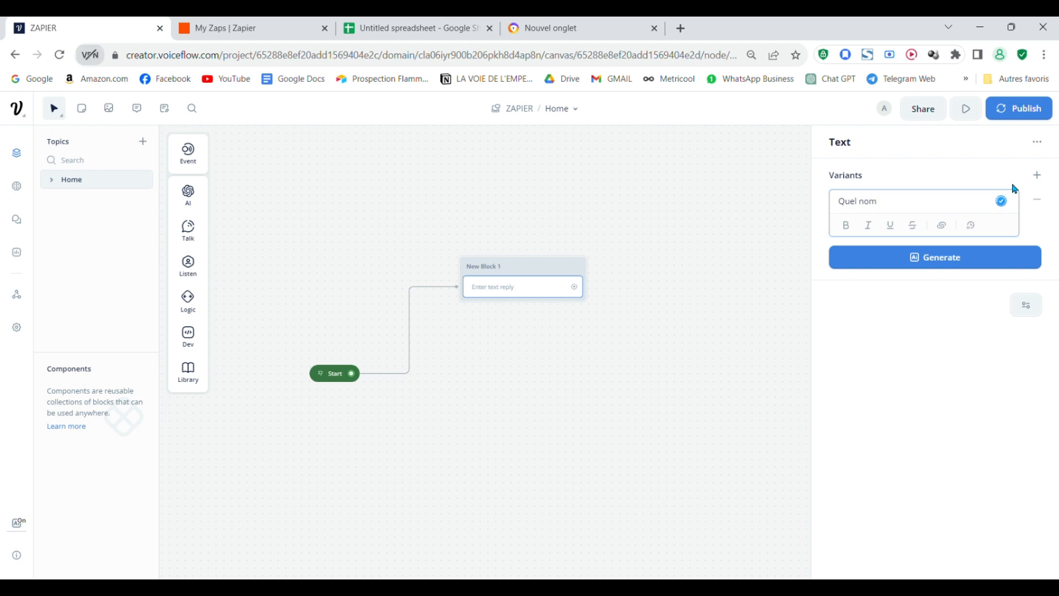
text(uel nom)
key(BackSpace)
key(BackSpace)
key(BackSpace)
text(est votre)
mouse_move(190, 234)
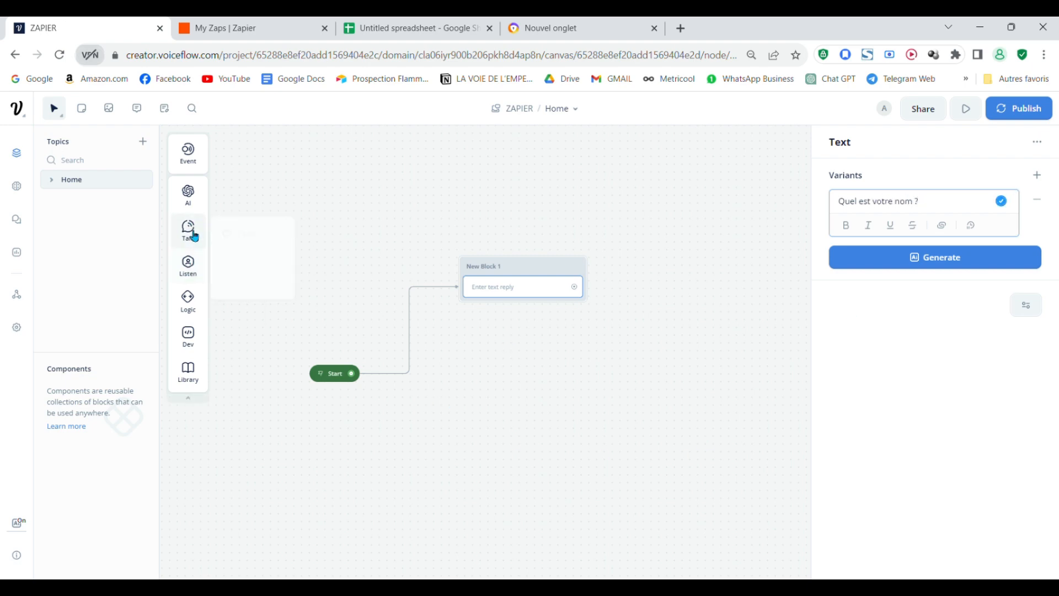
mouse_move(190, 272)
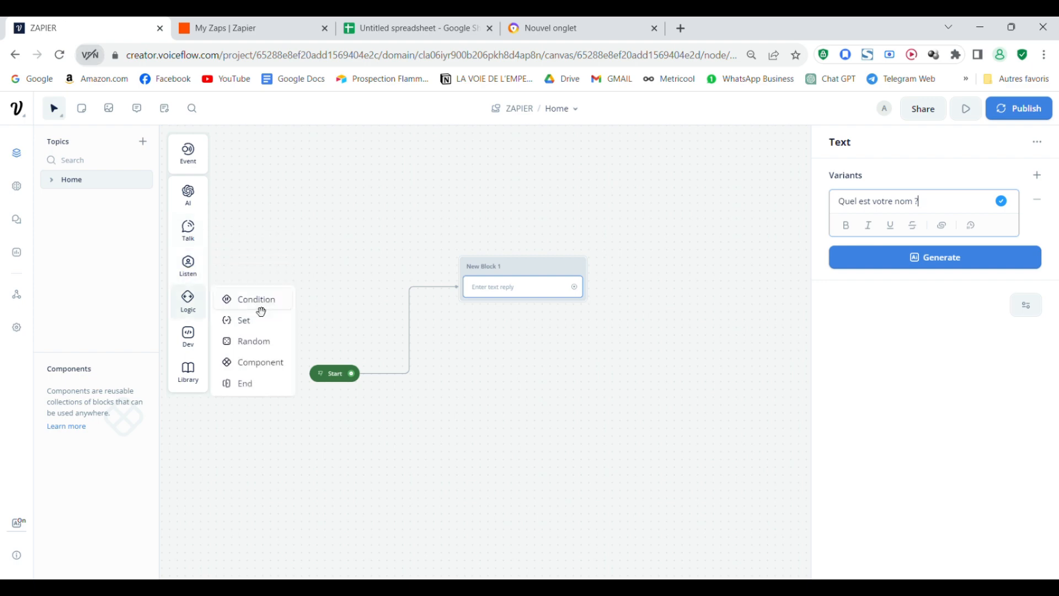
mouse_move(188, 300)
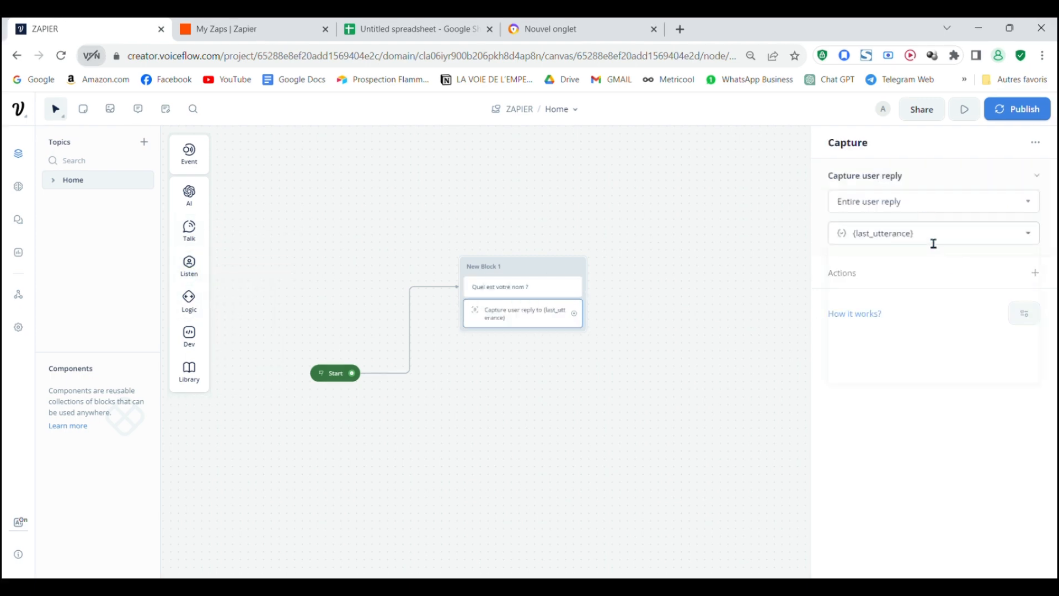
click(993, 243)
click(934, 473)
text(n)
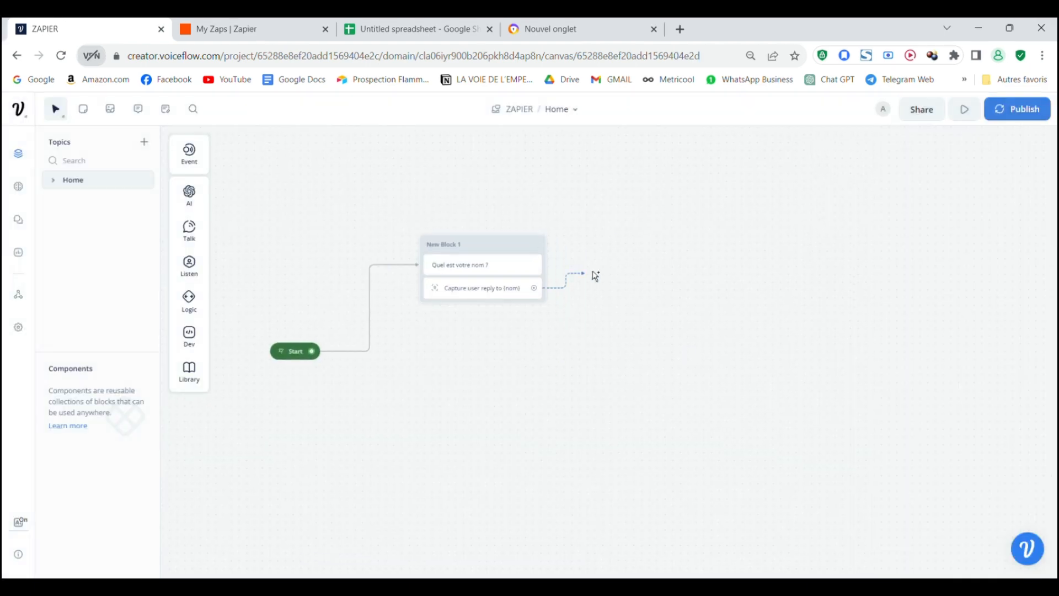
- Add a block asking 'Quel est votre numéro de téléphone ?' that captures into numero
click(876, 201)
text(Quel est votre numéro de téléphone ?)
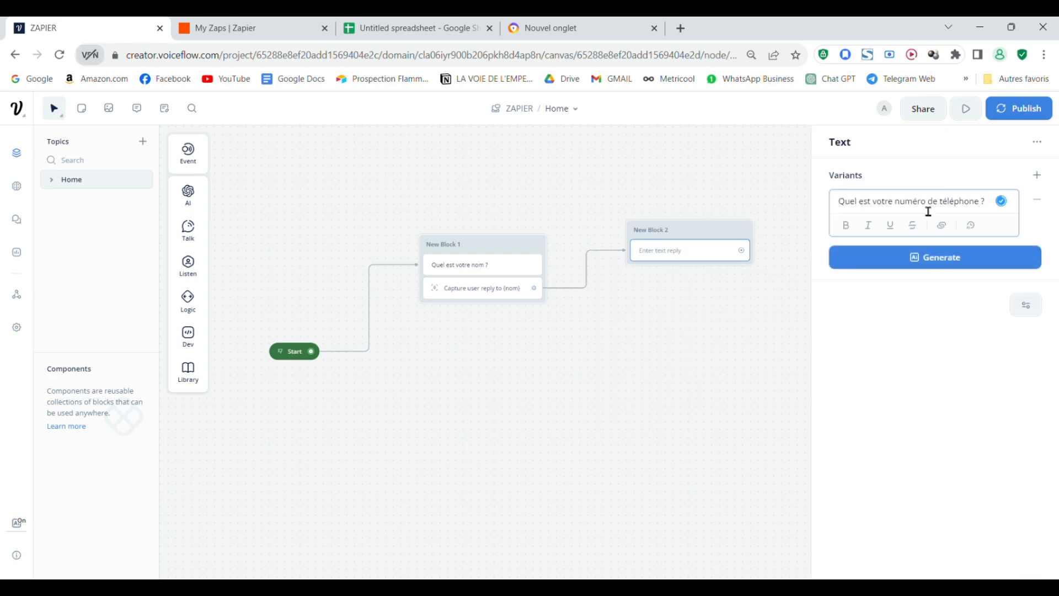
drag(208, 272, 689, 276)
click(934, 233)
click(936, 473)
text(numero)
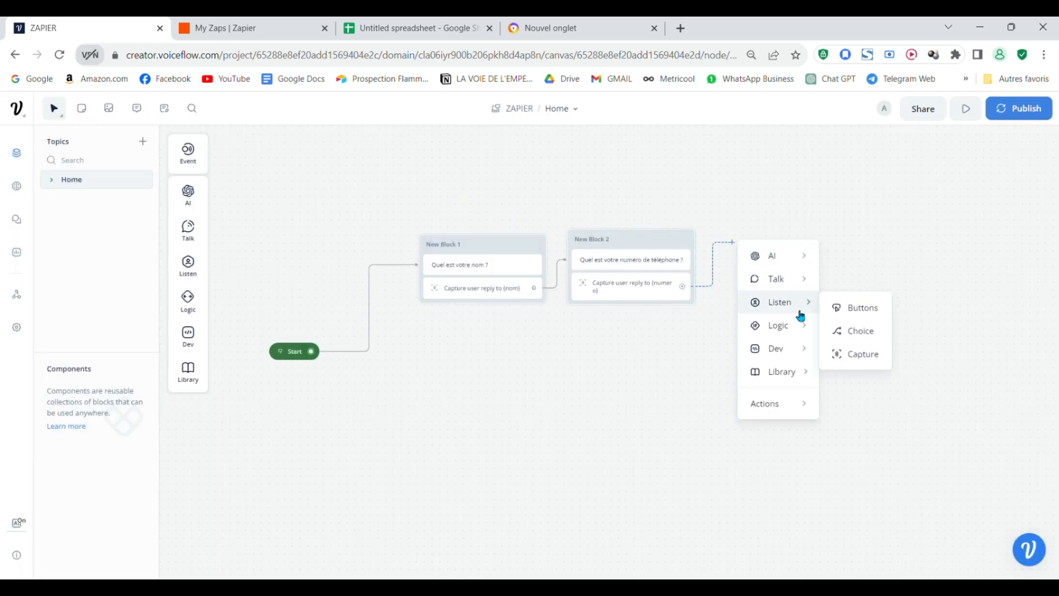
- Add a block asking 'Quel est votre mail ?' that captures into mail, then reposition Start
click(863, 277)
text(Quel est votre mail ?)
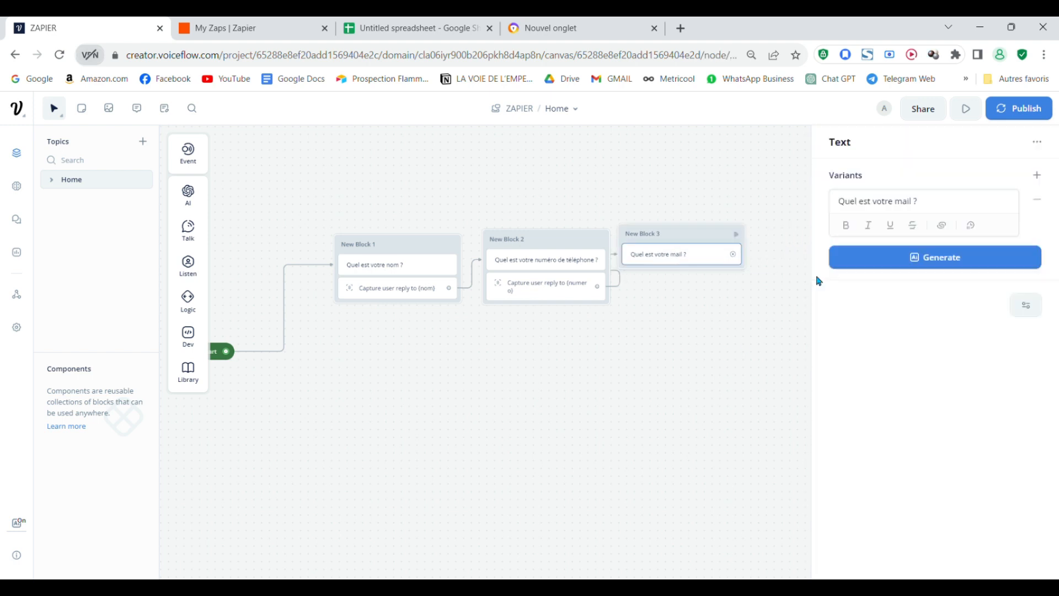
drag(188, 265, 682, 279)
click(943, 233)
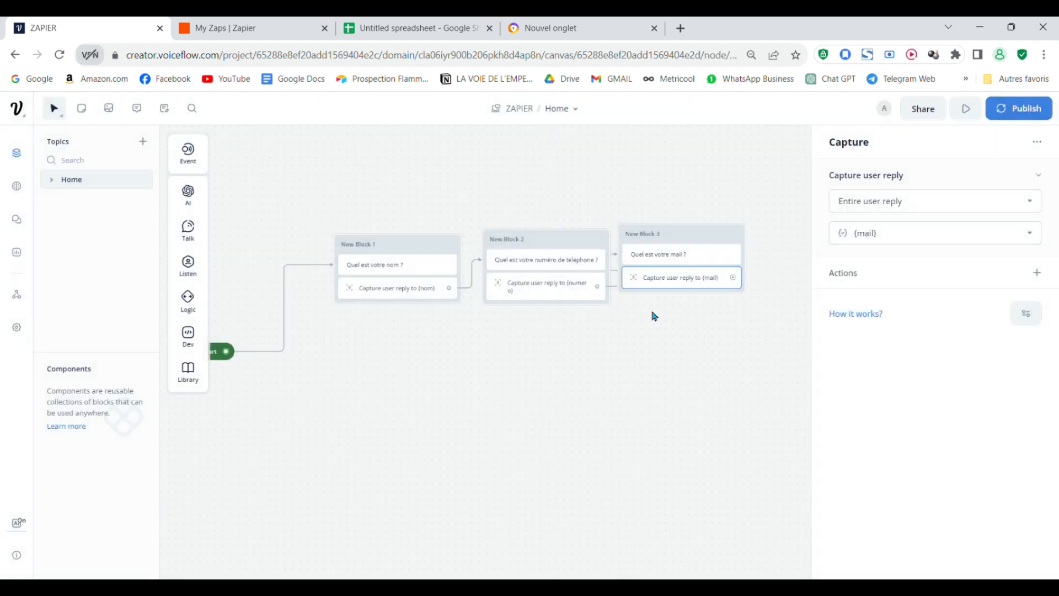
click(653, 314)
drag(298, 324, 336, 260)
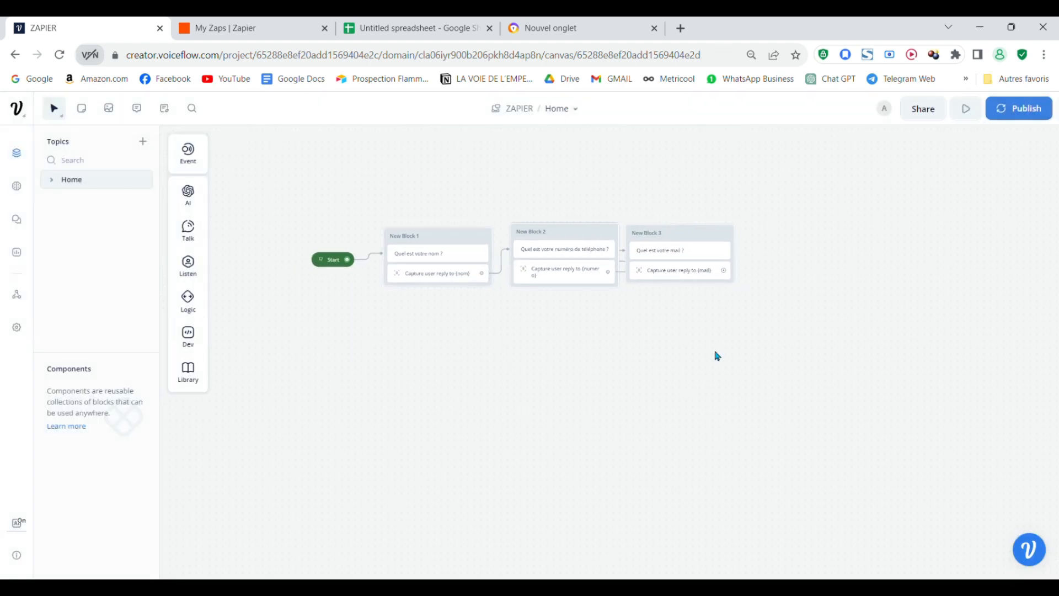
scroll(717, 356, up, 3)
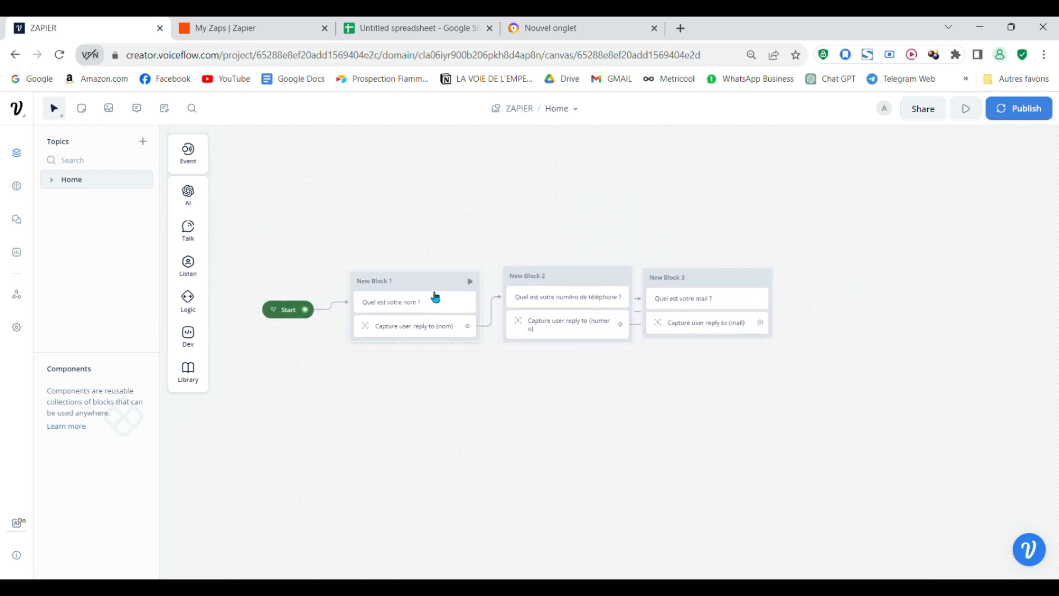
scroll(512, 424, up, 2)
drag(391, 390, 459, 359)
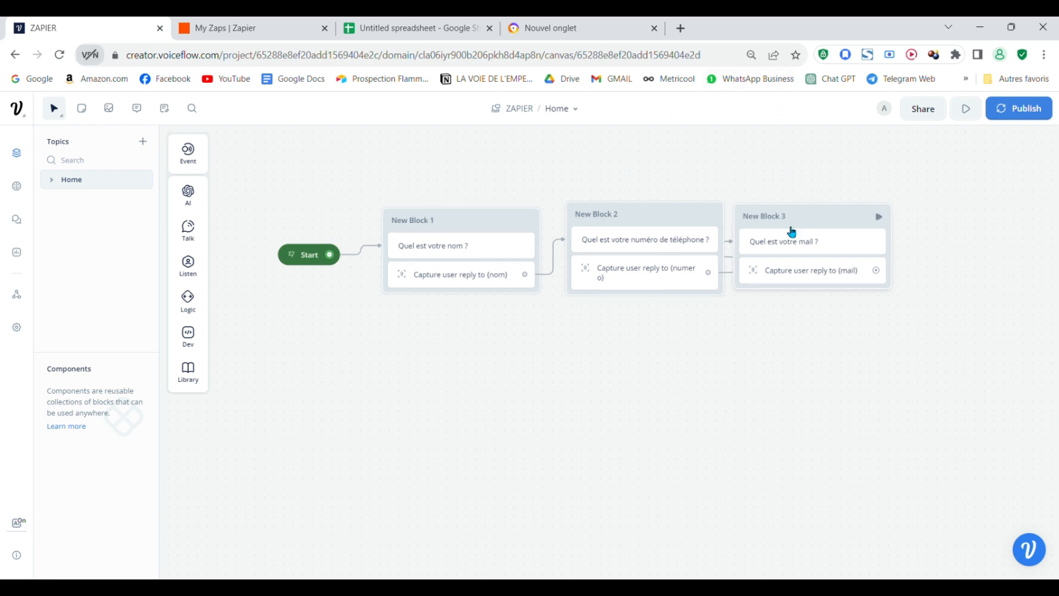
drag(626, 435, 526, 395)
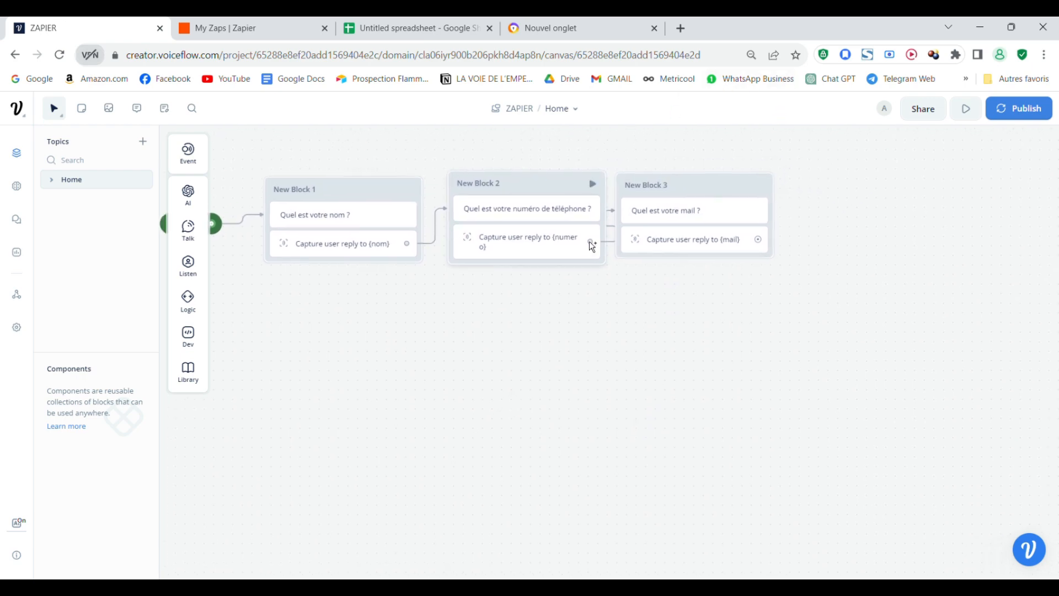
scroll(589, 428, down, 2)
scroll(585, 457, left, 3)
scroll(590, 408, down, 4)
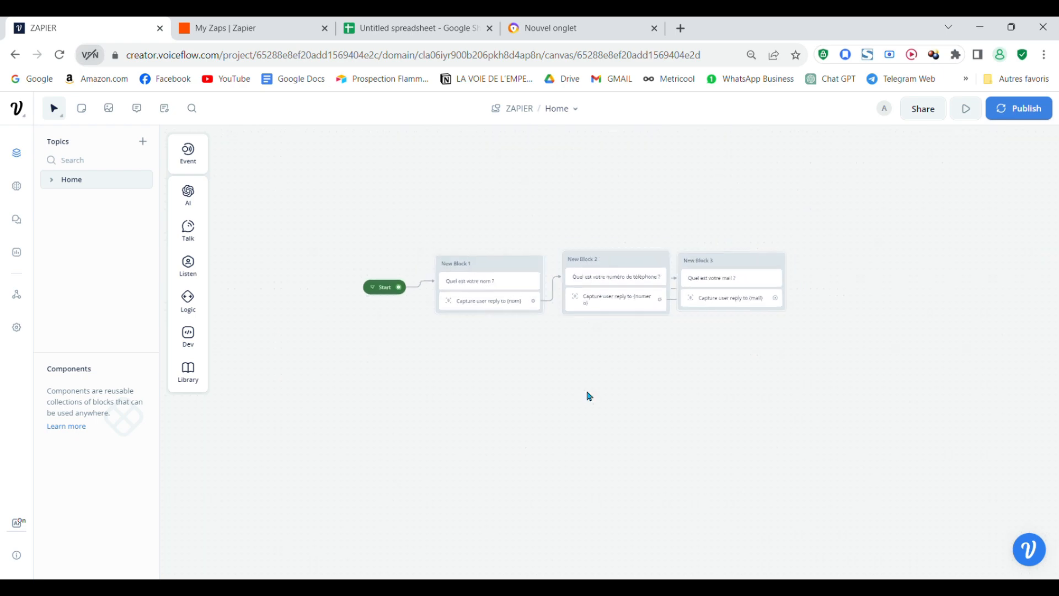
scroll(455, 439, right, 1)
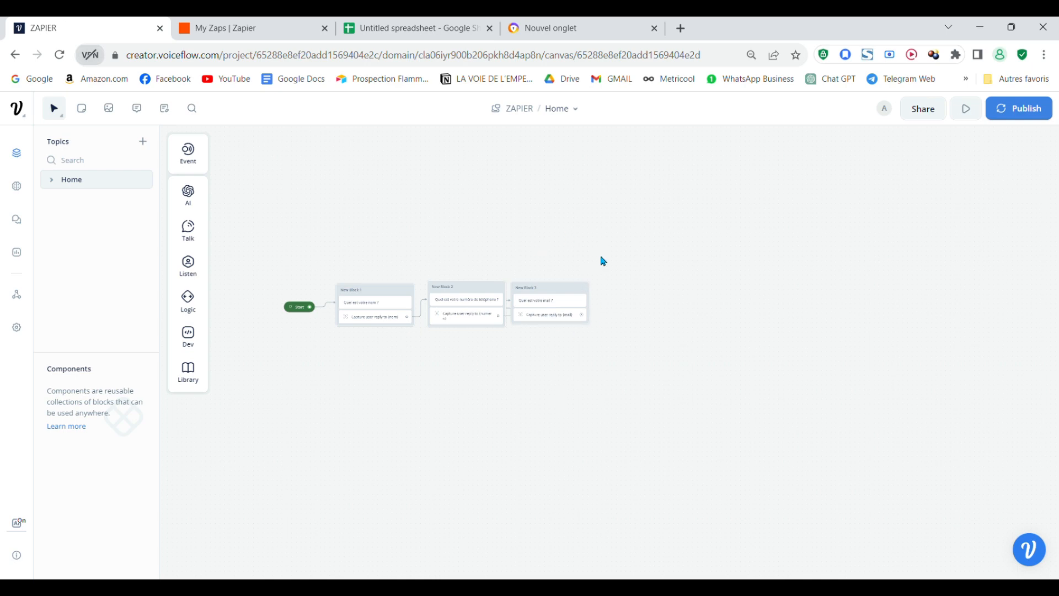
scroll(634, 454, left, 2)
scroll(577, 456, right, 2)
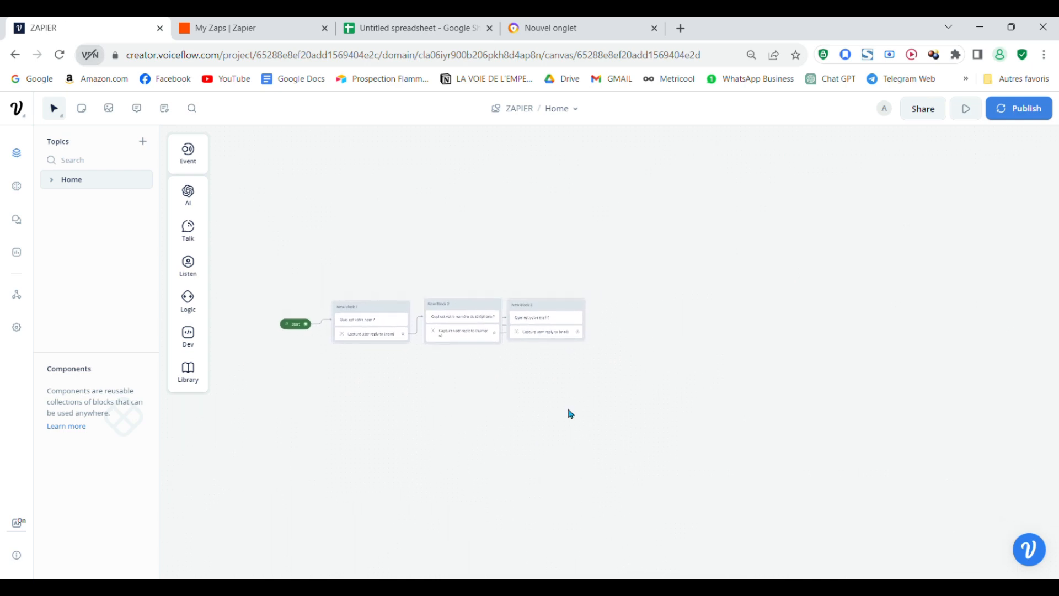
scroll(637, 404, down, 2)
scroll(637, 404, up, 3)
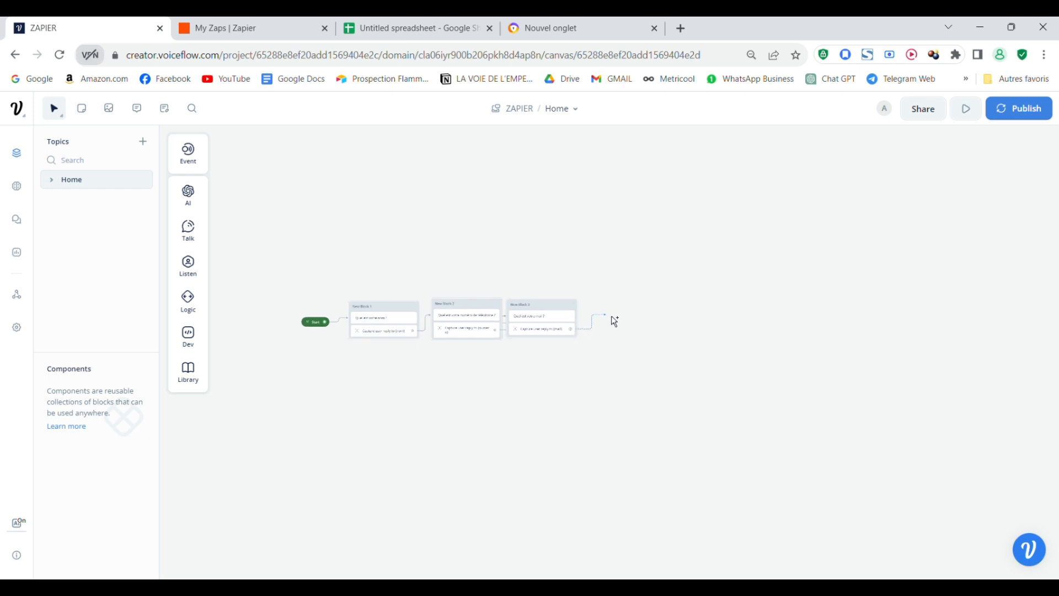
- Add a Dev > API block, New Block 4, after Block 3, then switch to Zapier's Zaps page
click(611, 316)
mouse_move(653, 430)
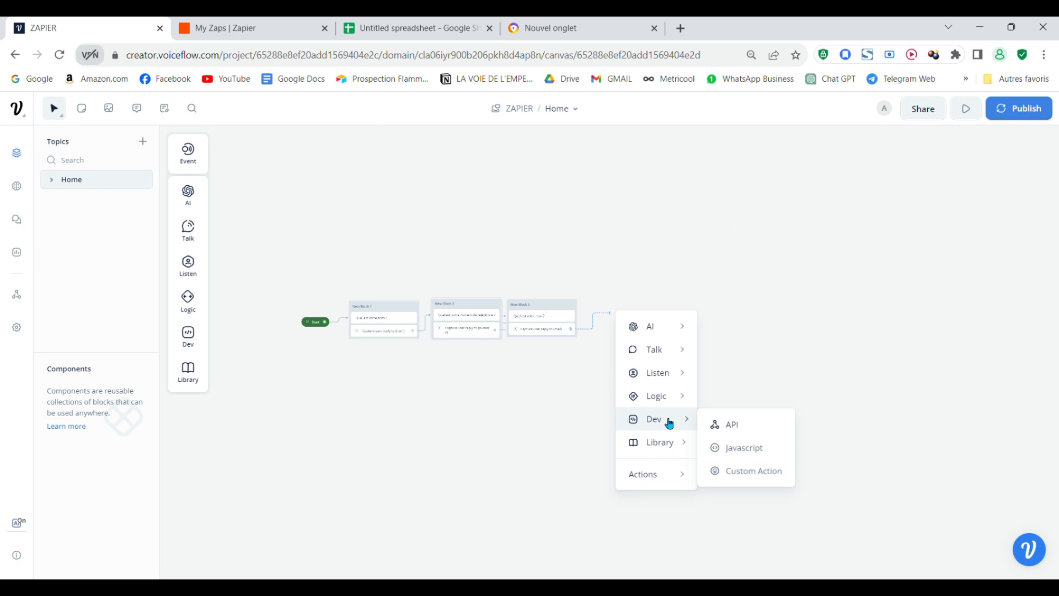
click(728, 428)
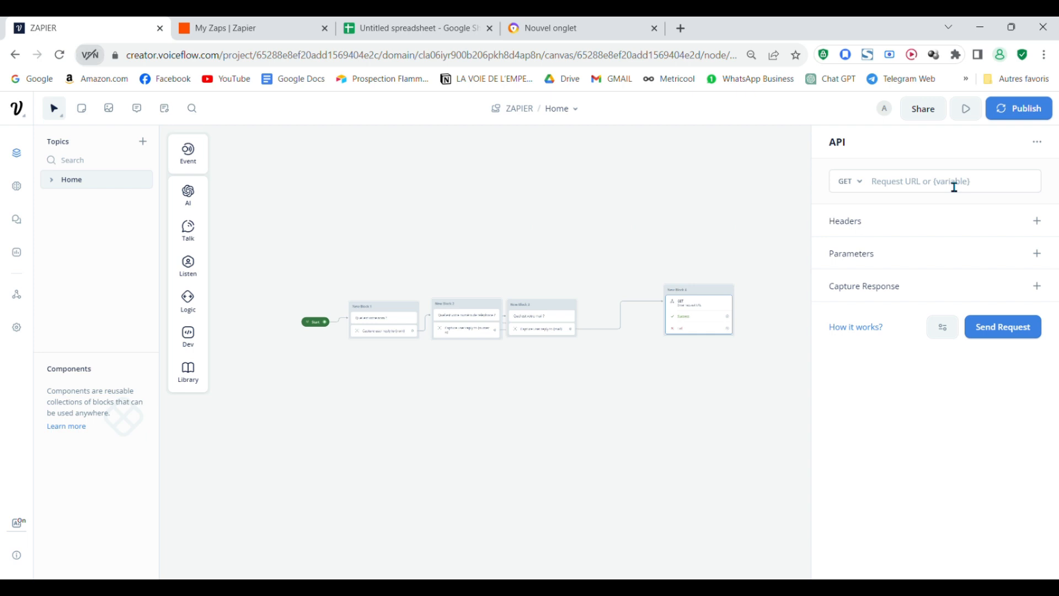
drag(707, 311, 641, 323)
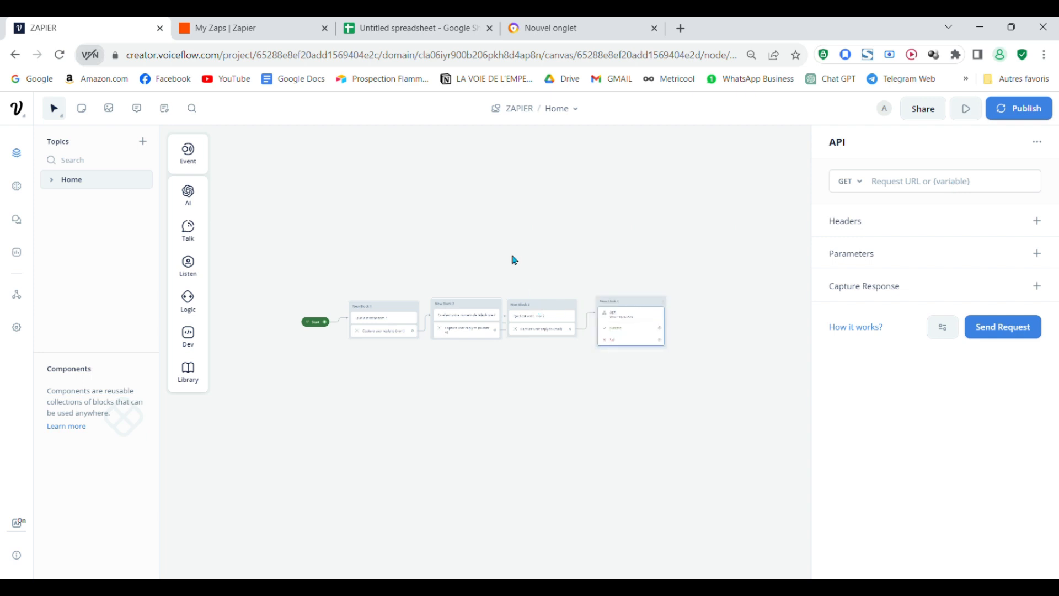
click(177, 22)
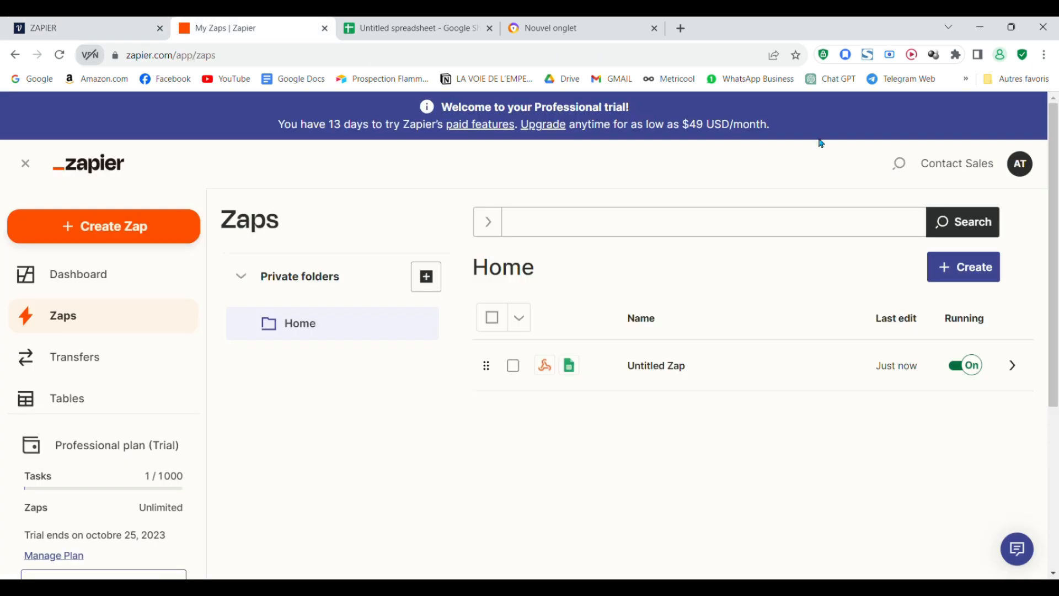
- Scroll up and down through the Zapier Zaps page
scroll(717, 474, down, 4)
scroll(747, 469, up, 5)
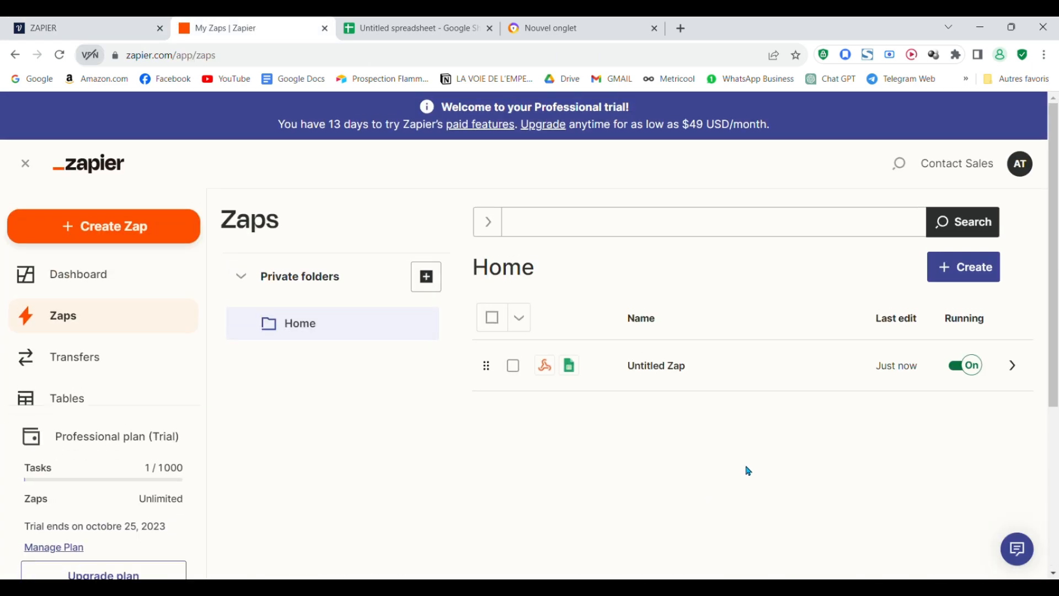
scroll(717, 487, down, 2)
scroll(835, 532, up, 2)
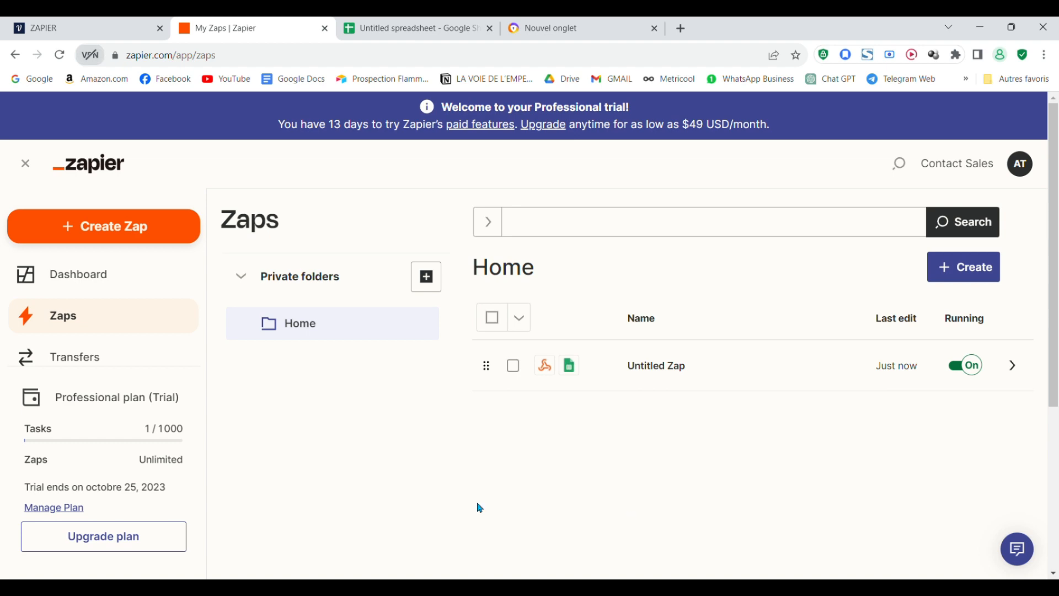
scroll(645, 486, down, 3)
scroll(643, 498, up, 3)
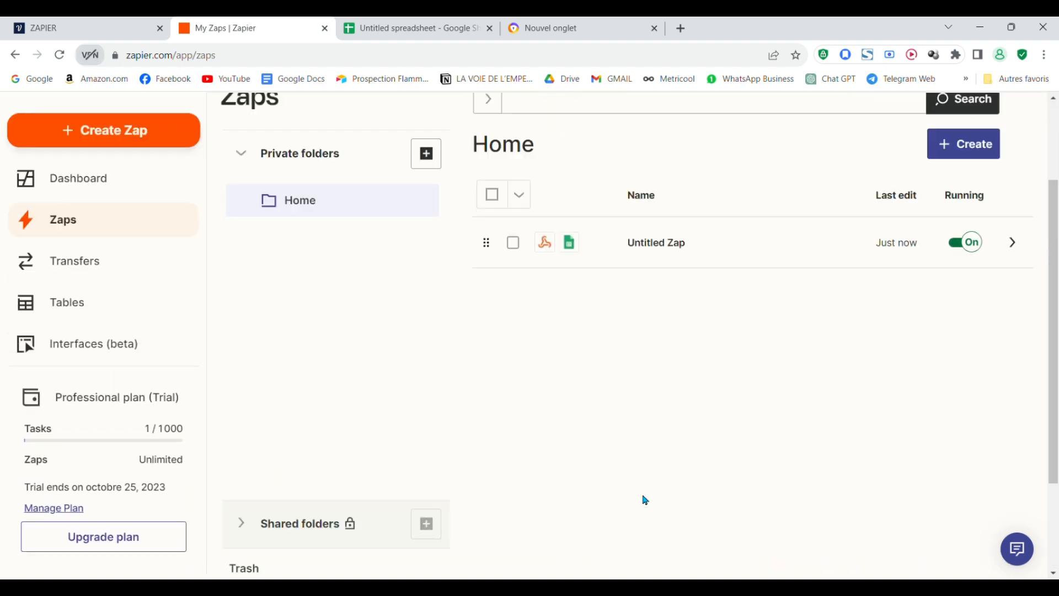
scroll(879, 551, down, 5)
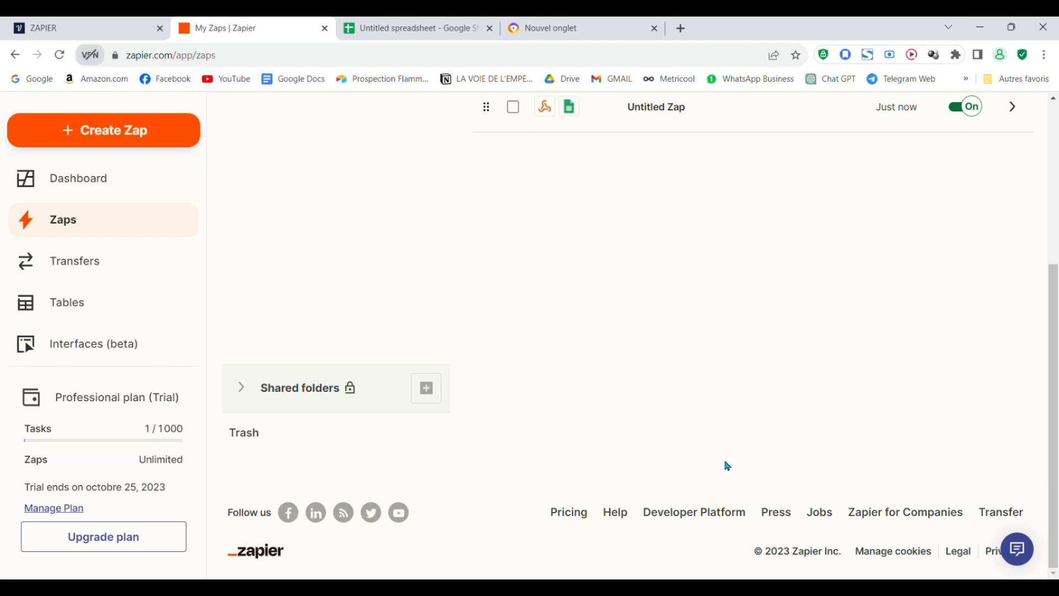
scroll(949, 397, up, 5)
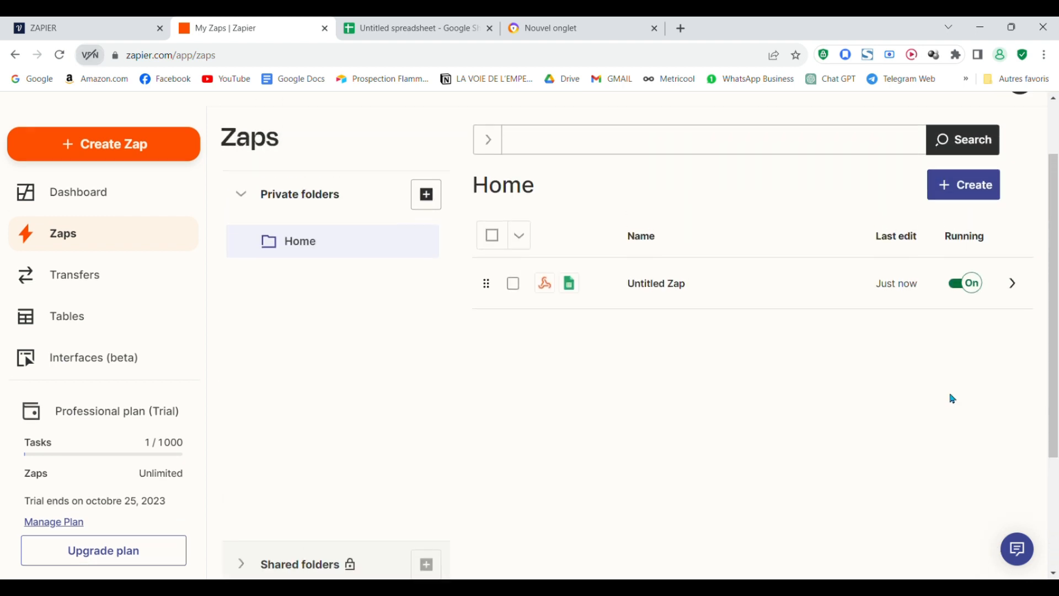
scroll(929, 280, down, 5)
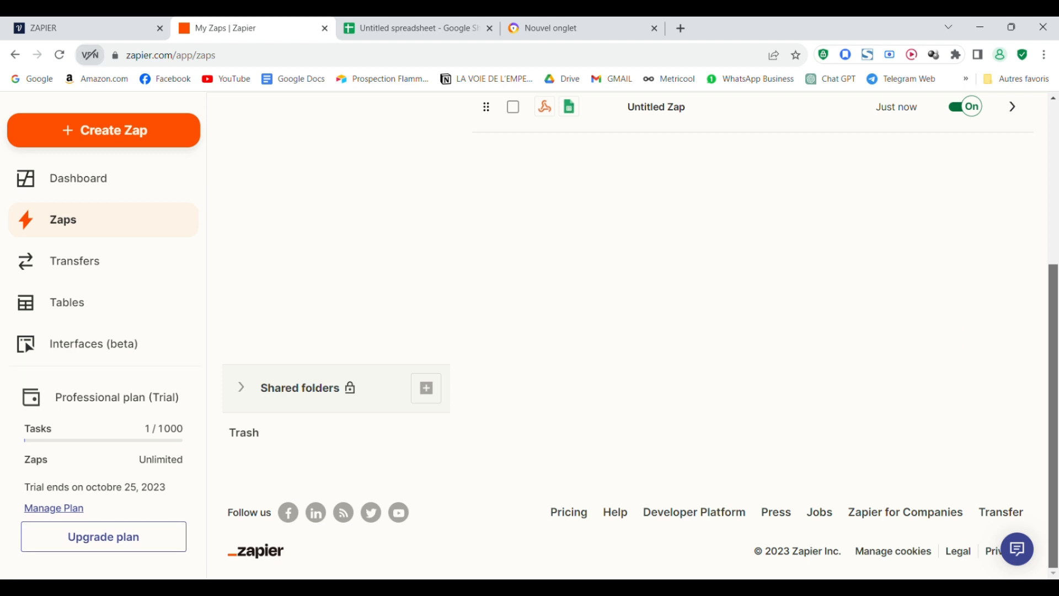
scroll(928, 279, up, 5)
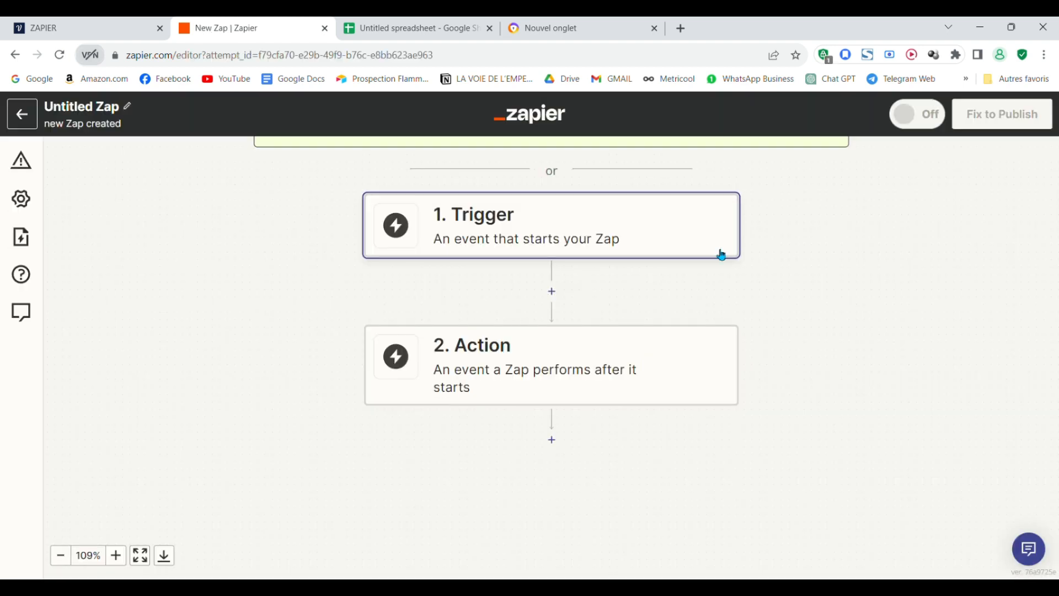
- Open the Change trigger app chooser from the Zap's 1. Trigger step
scroll(721, 253, down, 5)
scroll(855, 287, up, 3)
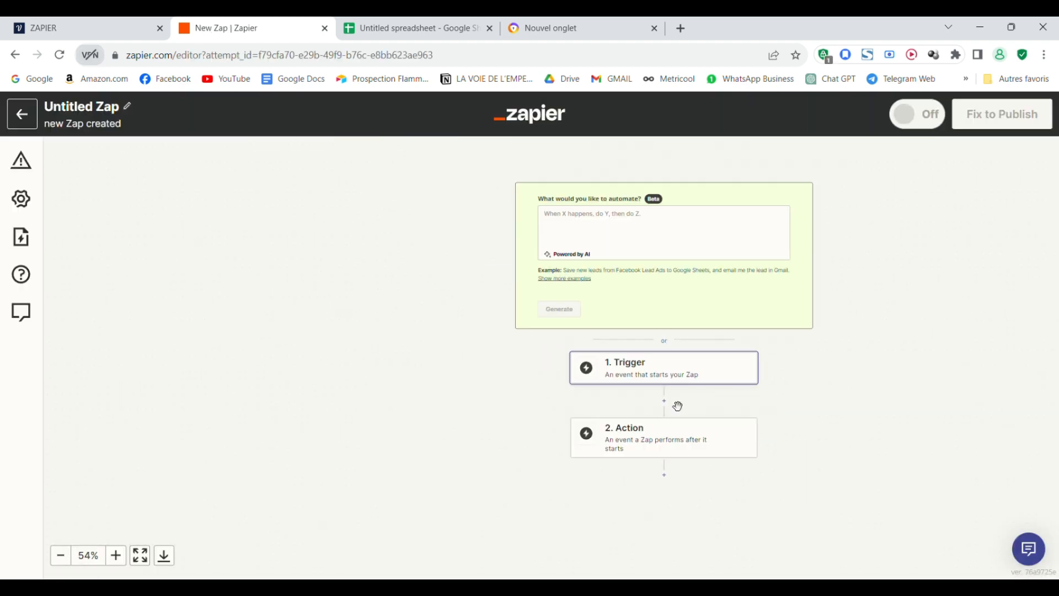
click(717, 370)
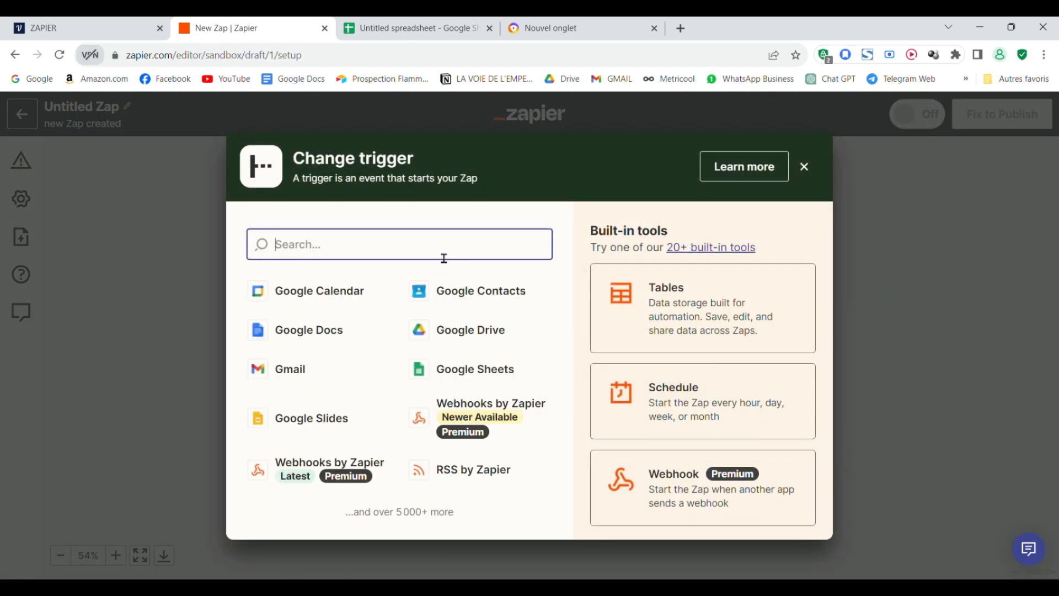
click(898, 285)
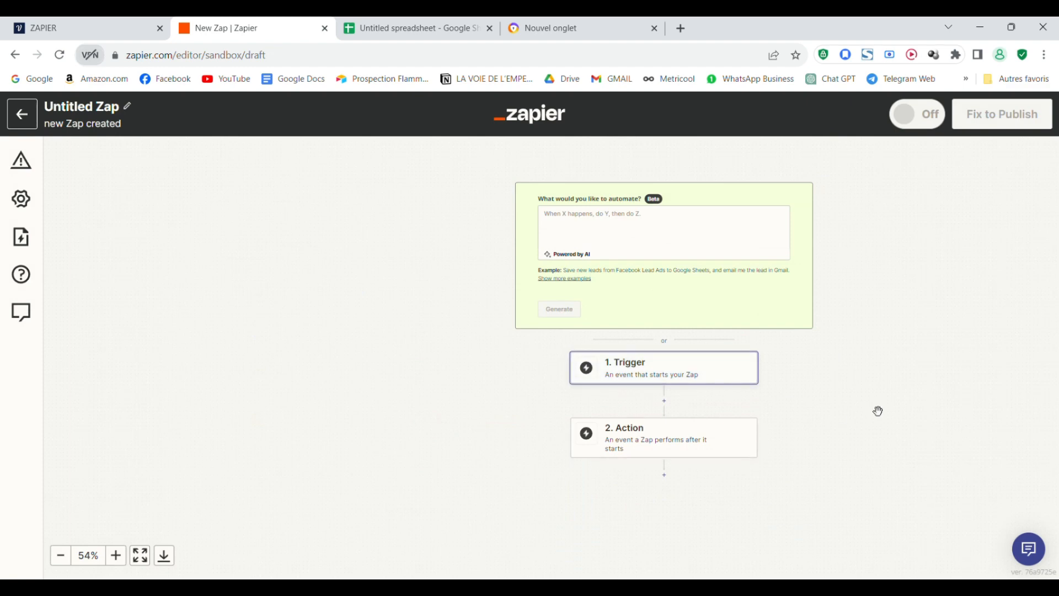
scroll(783, 371, up, 2)
scroll(740, 397, down, 3)
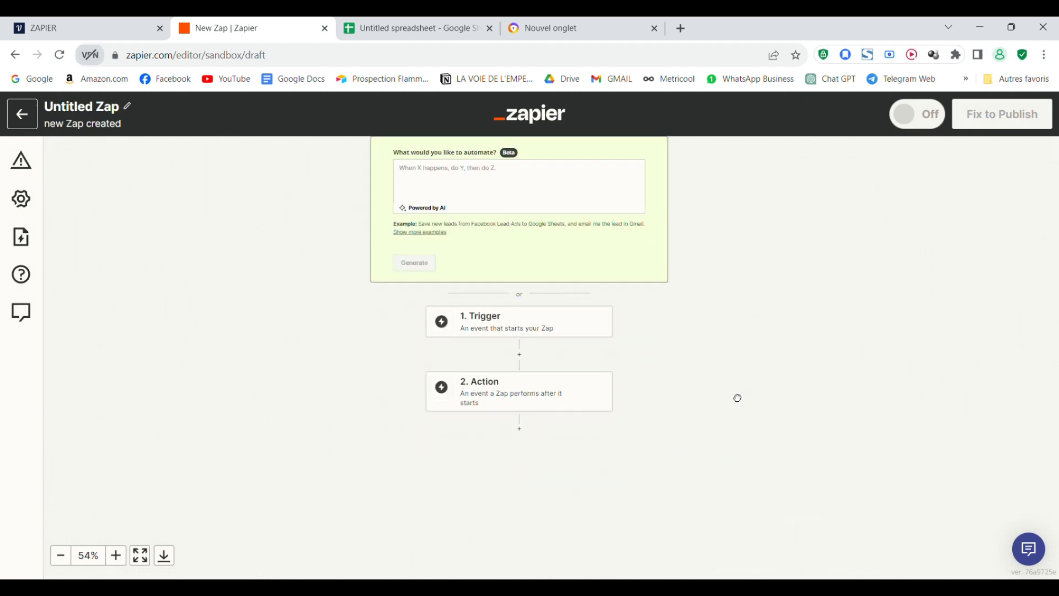
drag(736, 395, 784, 403)
scroll(778, 393, down, 2)
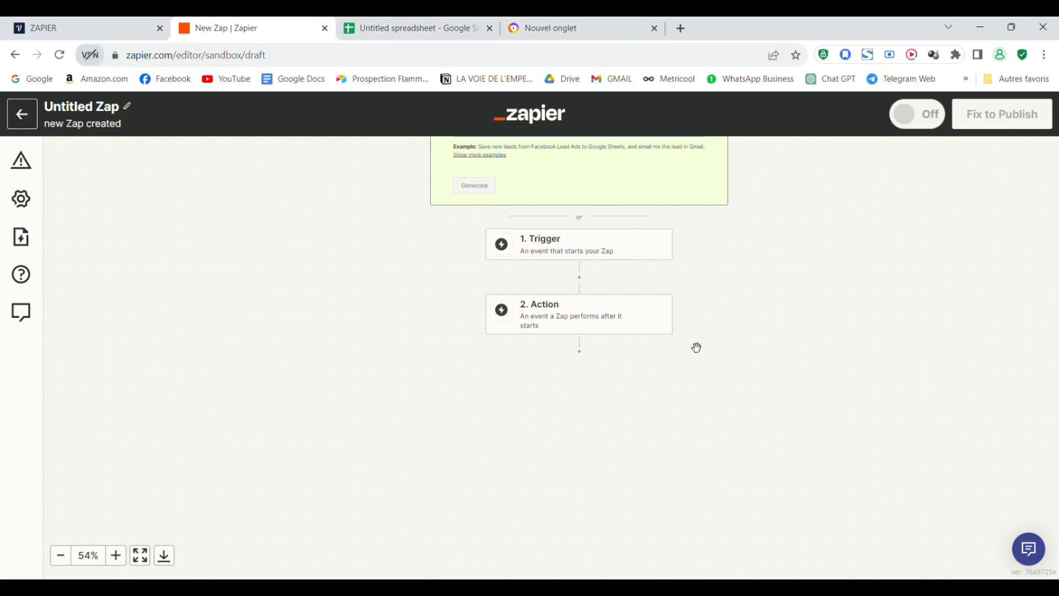
scroll(660, 395, up, 3)
scroll(690, 403, down, 2)
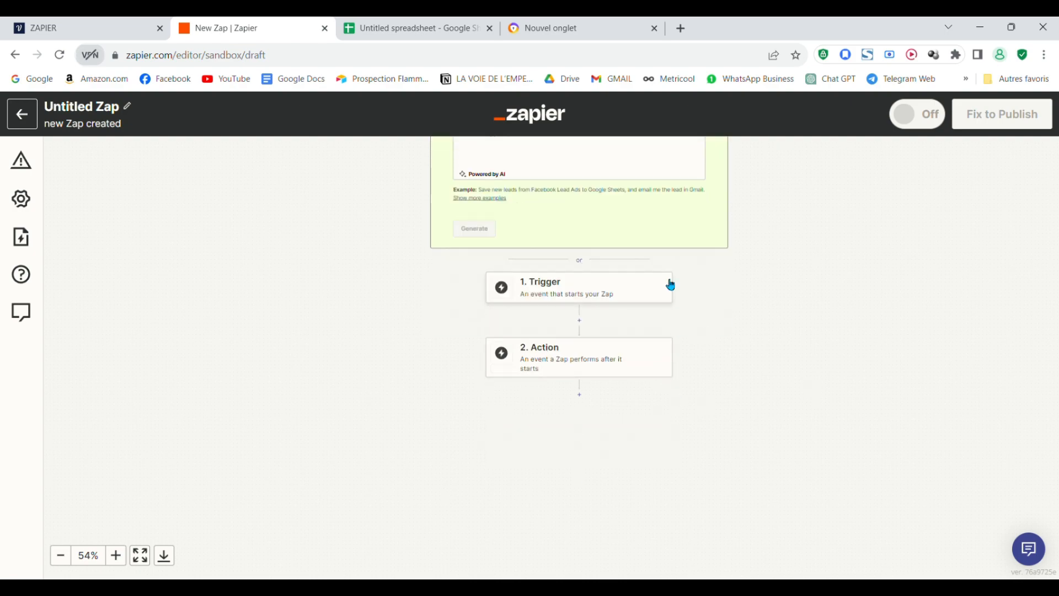
click(596, 292)
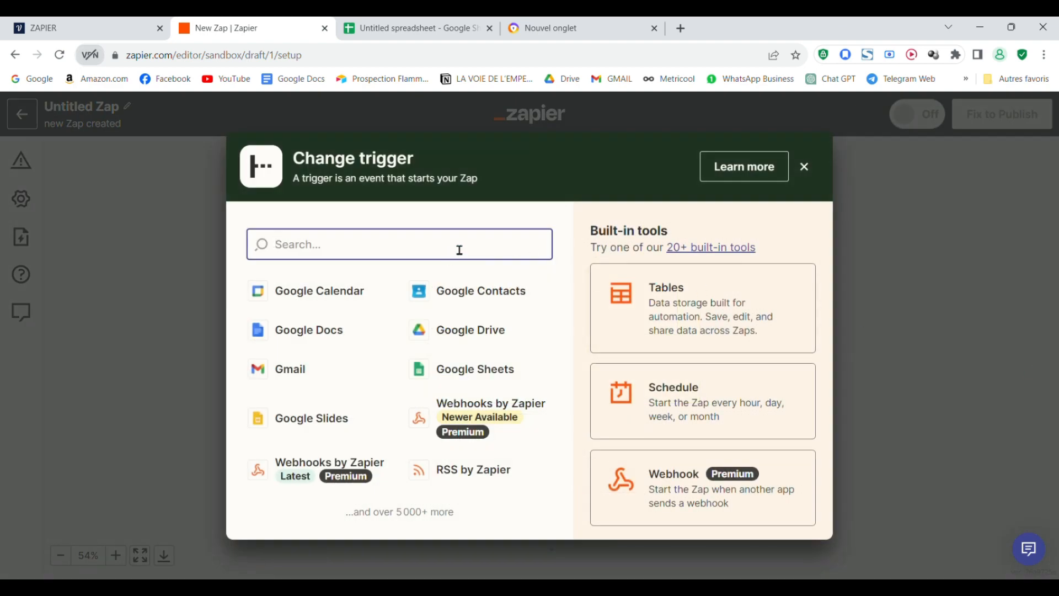
- Search 'web' and set Webhooks by Zapier as the trigger app
text(web)
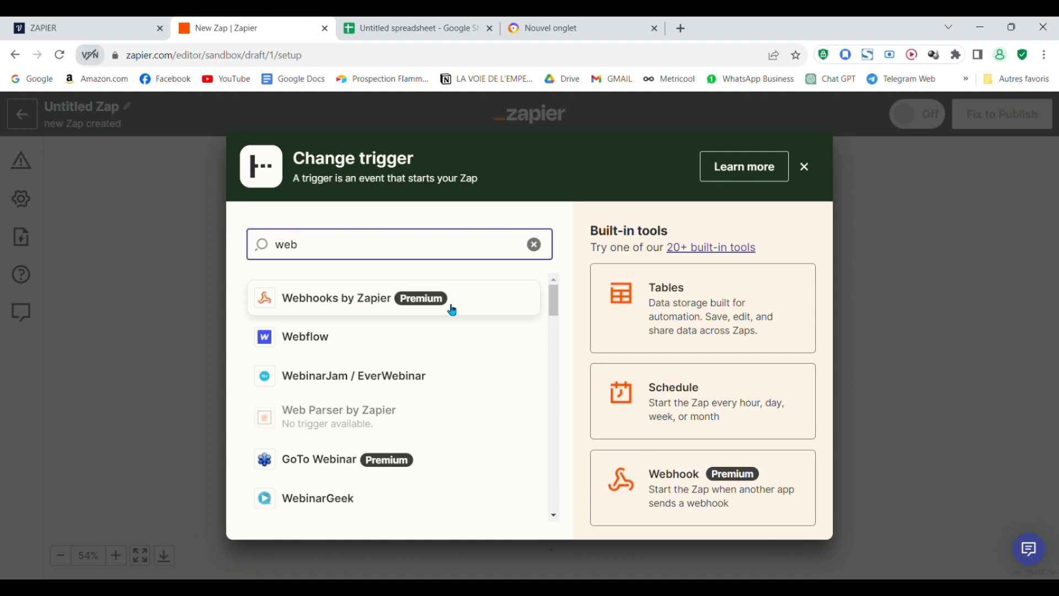
click(369, 300)
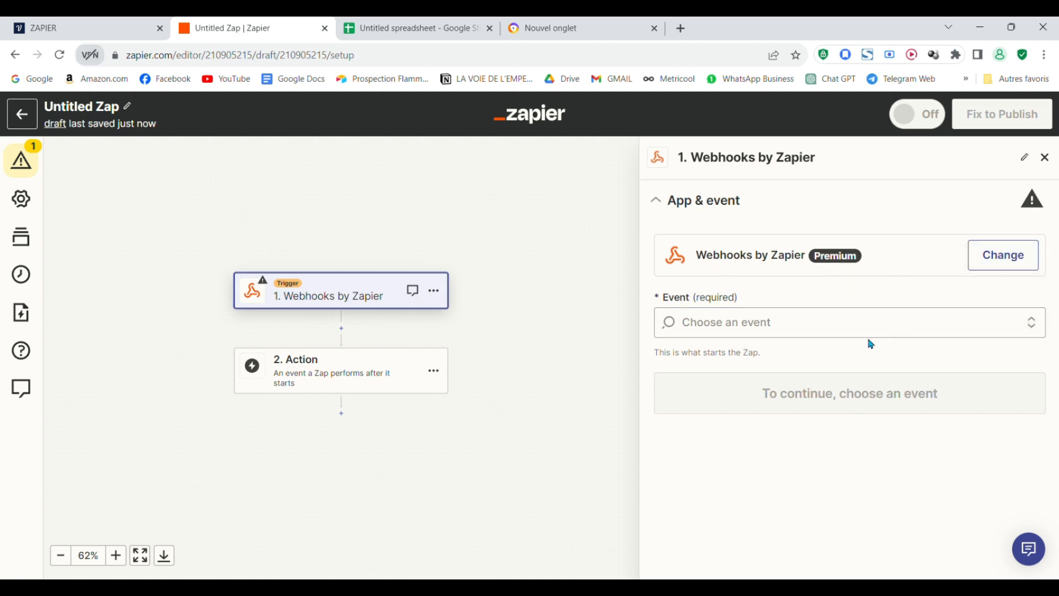
- Choose Catch Hook as the trigger event, leaving the child key empty
click(881, 333)
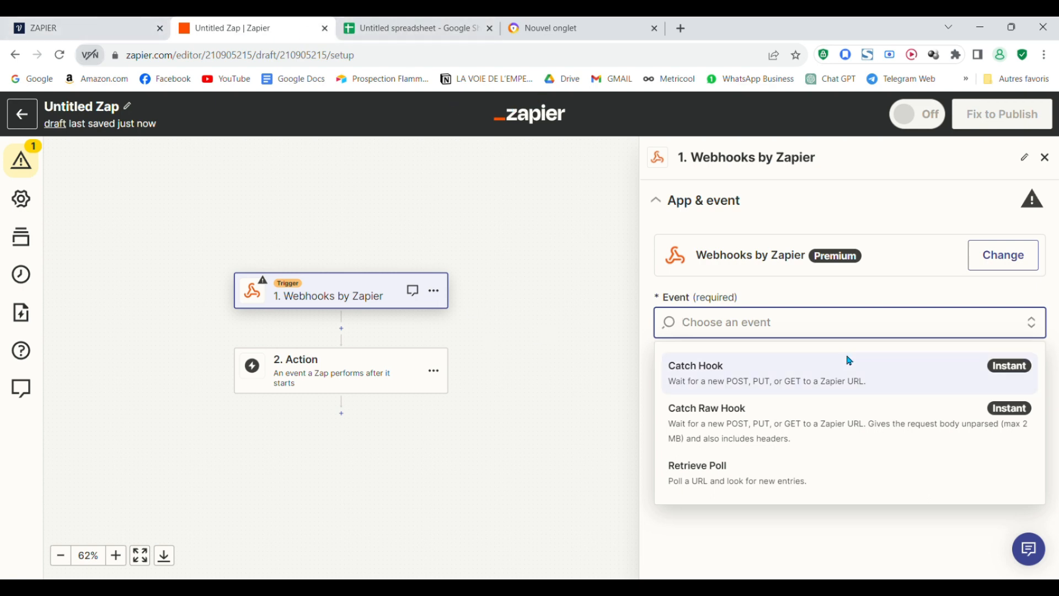
click(856, 376)
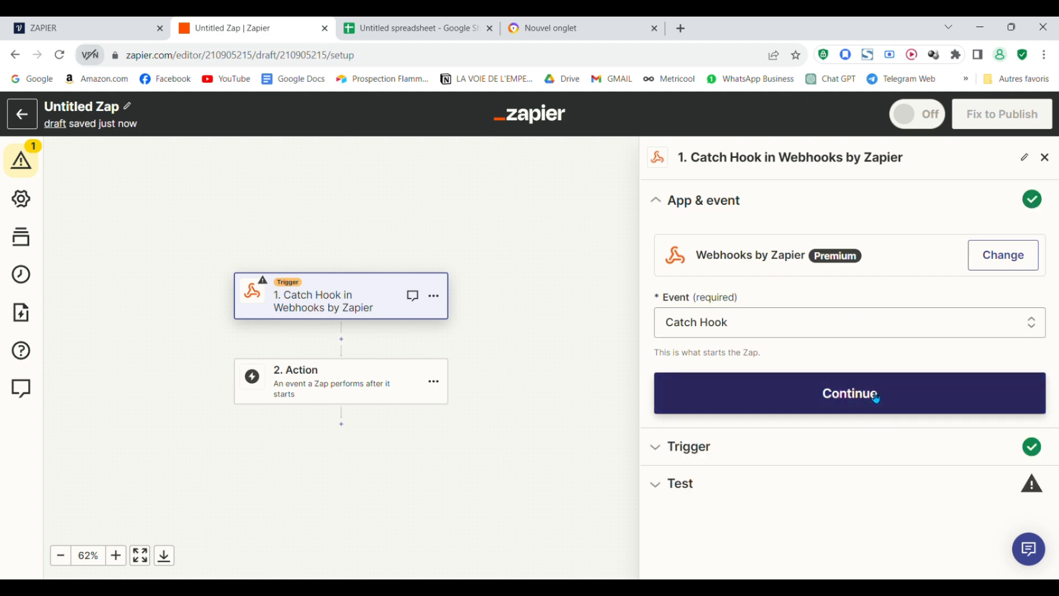
click(875, 398)
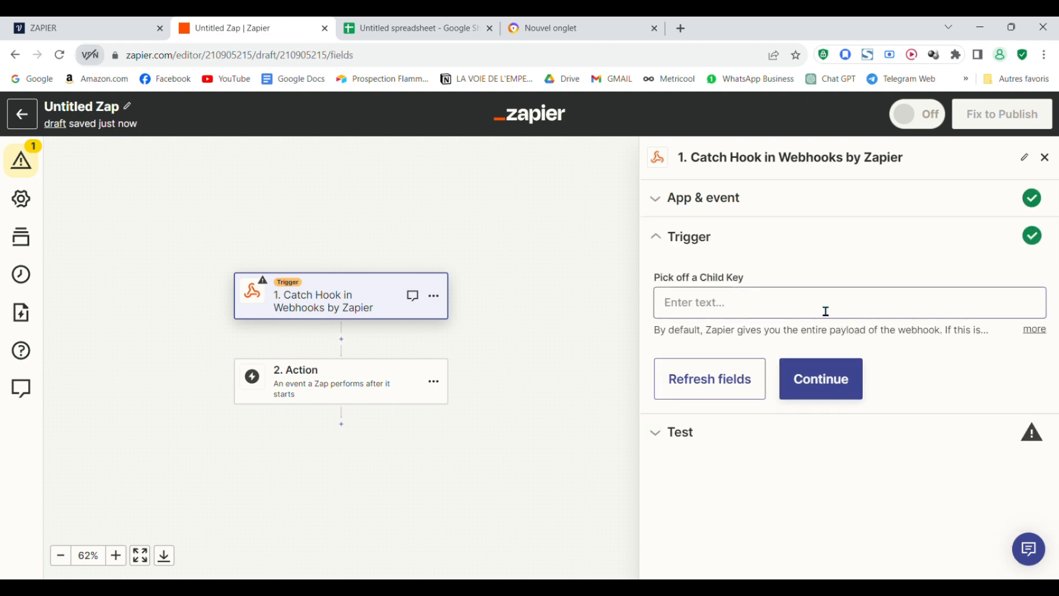
click(833, 374)
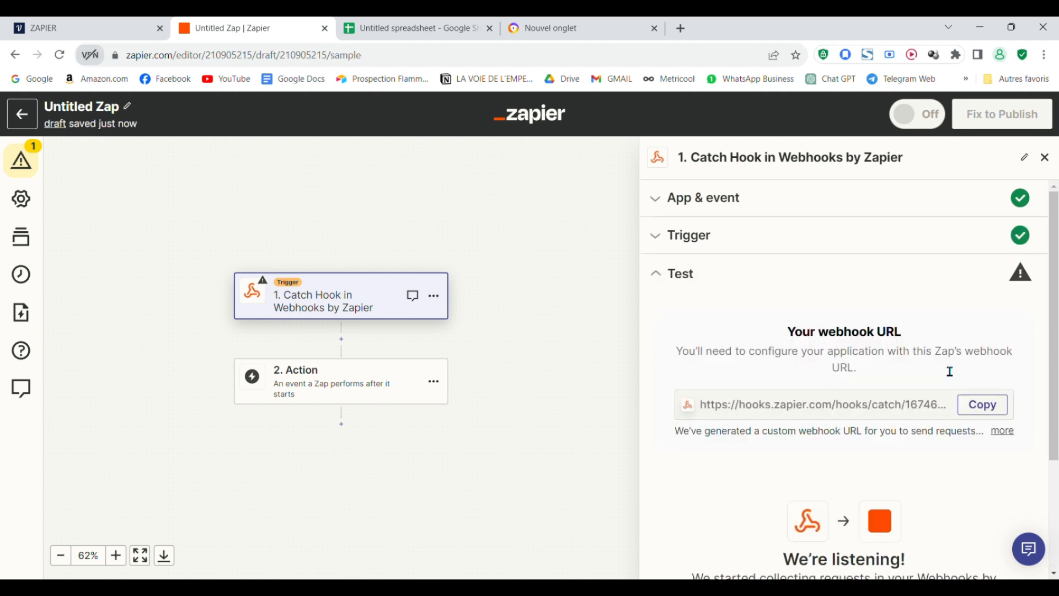
- Copy the generated webhook URL from the trigger's Test section
scroll(960, 397, down, 3)
scroll(1030, 392, up, 2)
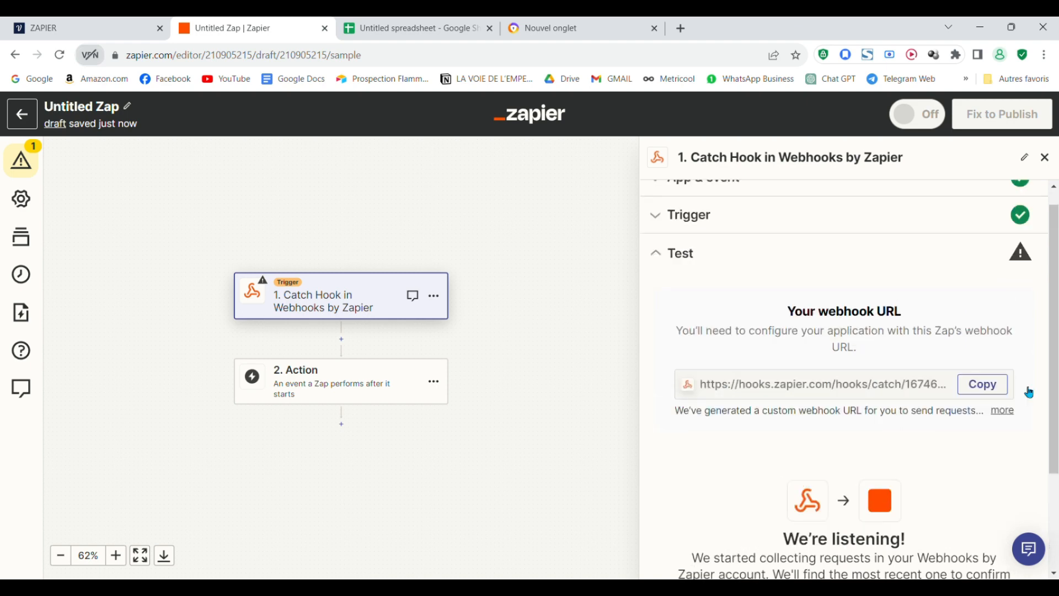
scroll(1029, 392, up, 1)
click(992, 404)
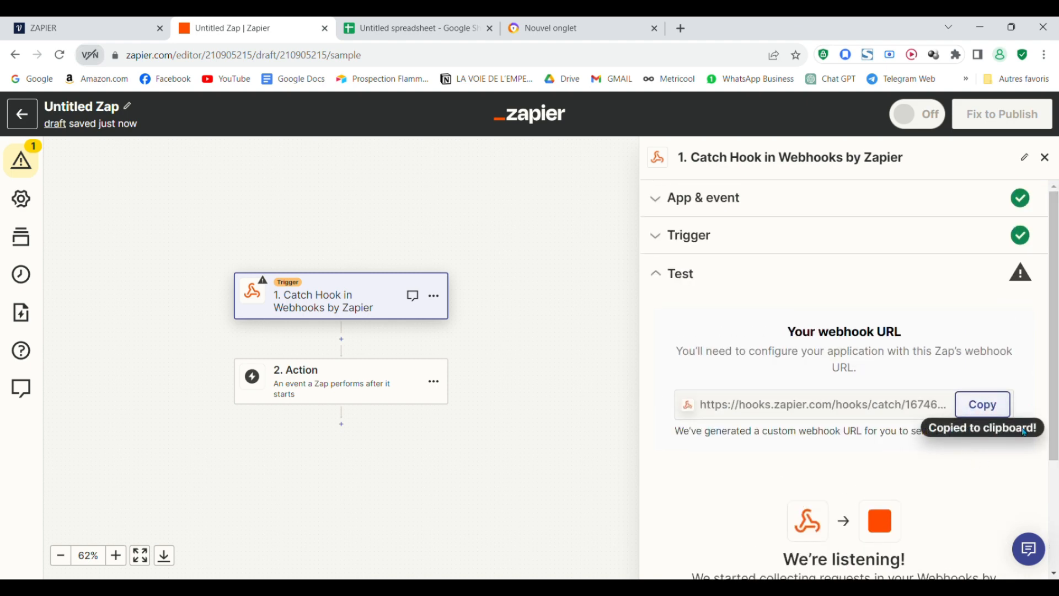
- In Voiceflow, set New Block 4's API request to POST with the pasted Zapier webhook URL
click(77, 27)
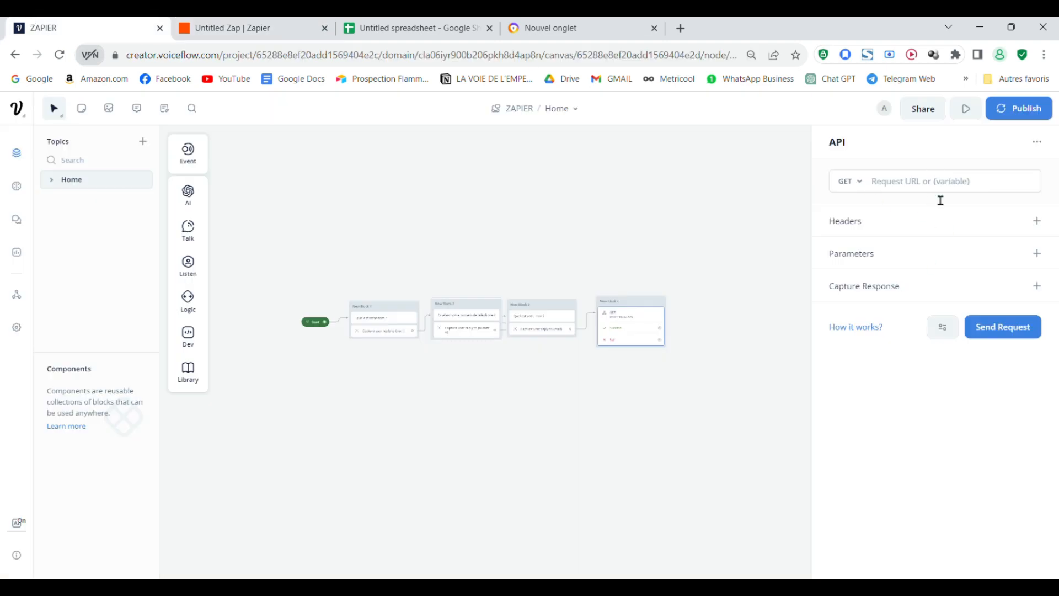
click(864, 186)
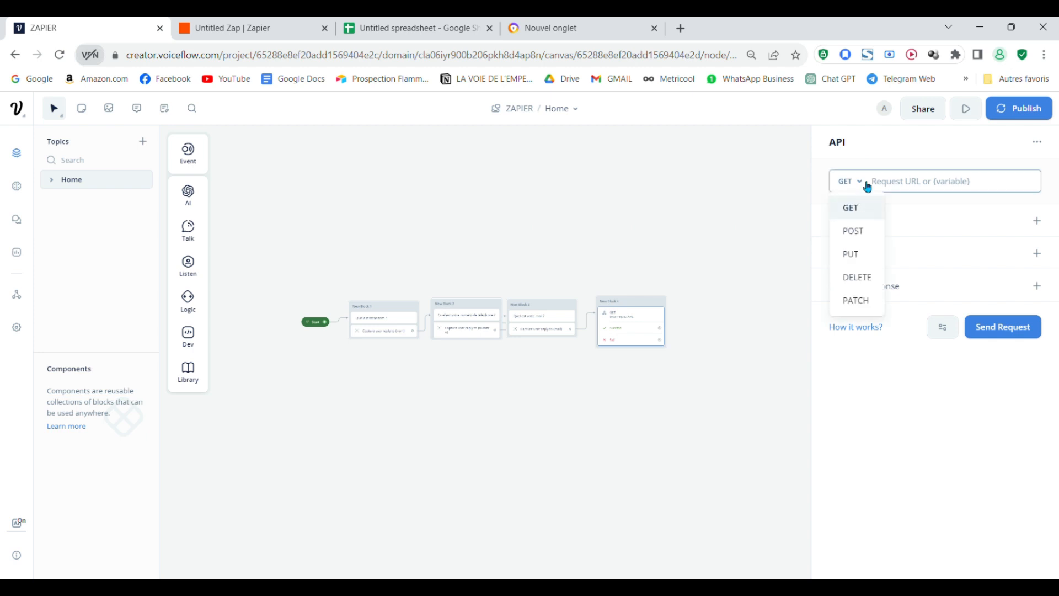
click(865, 232)
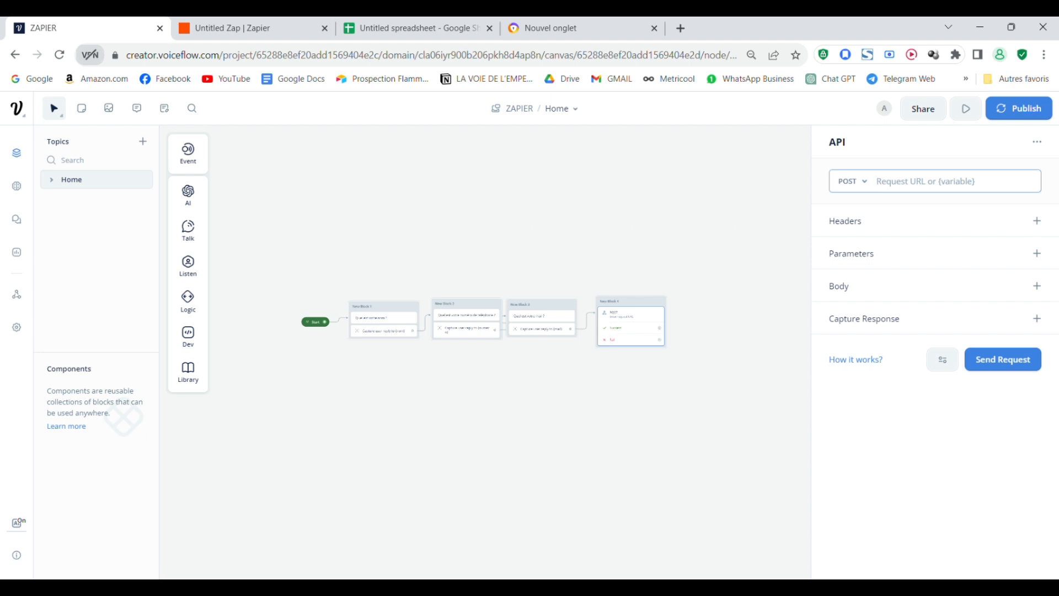
key(ctrl+v)
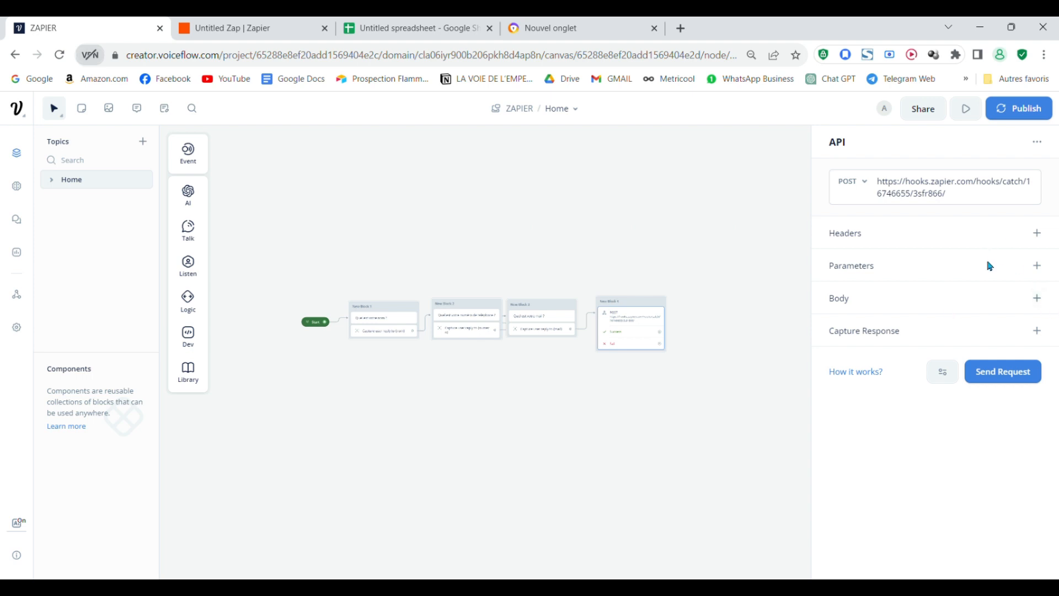
- Add an empty Form Data entry to the request body
click(1037, 298)
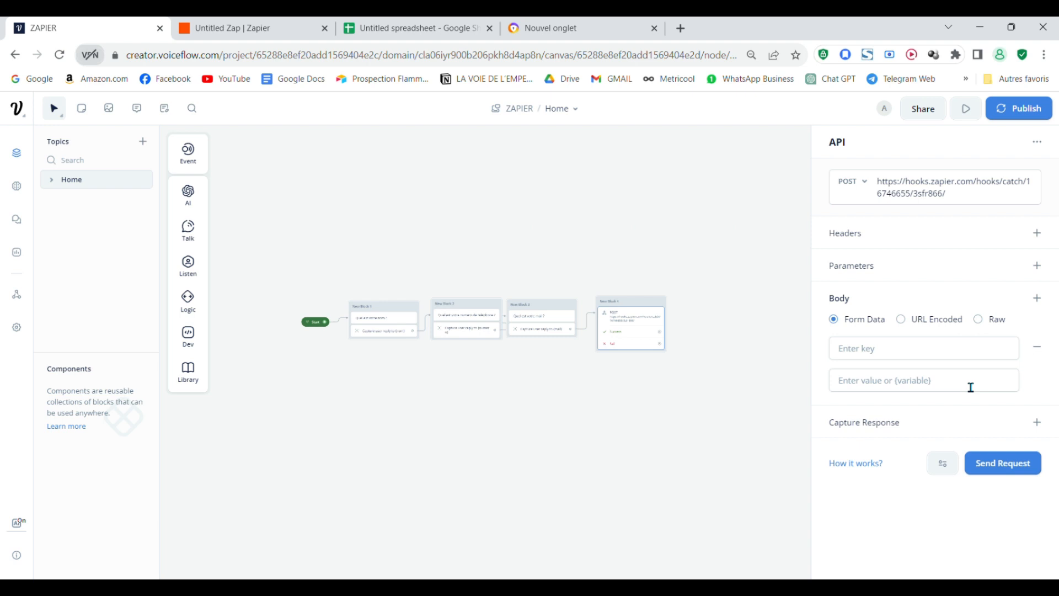
click(937, 356)
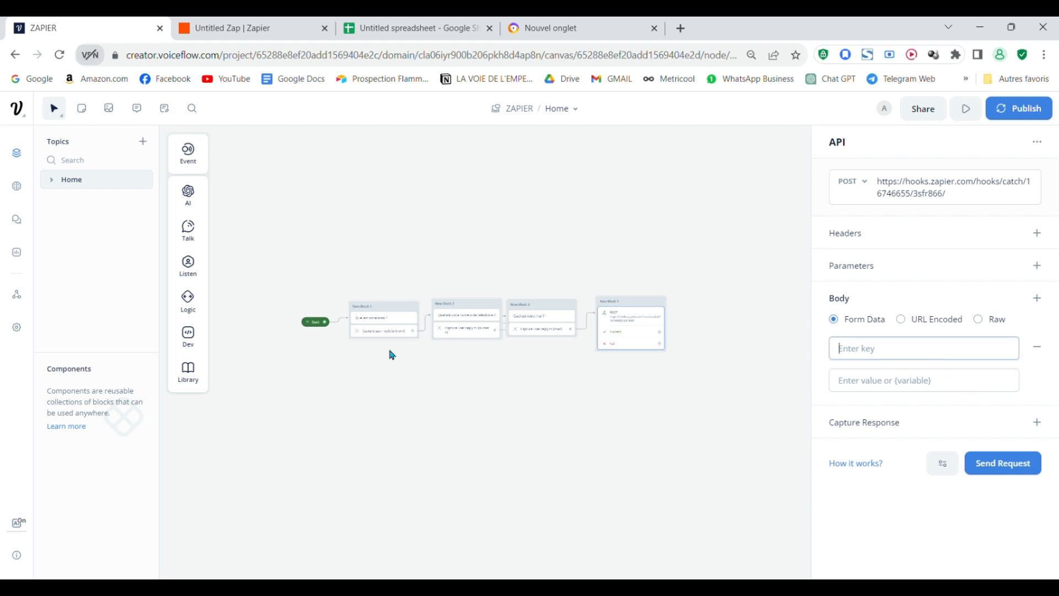
scroll(392, 355, up, 5)
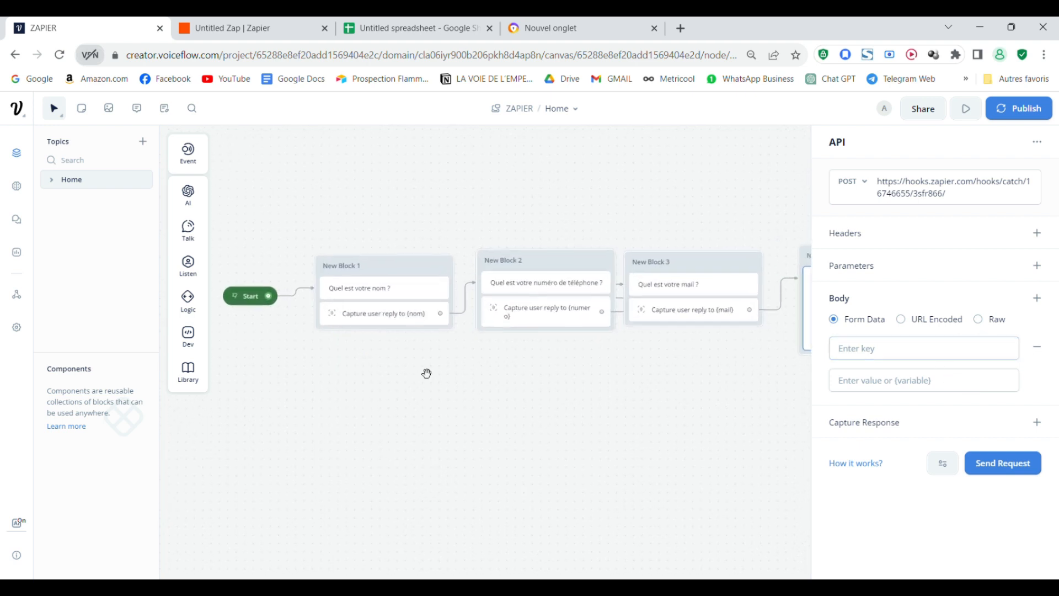
drag(427, 374, 392, 390)
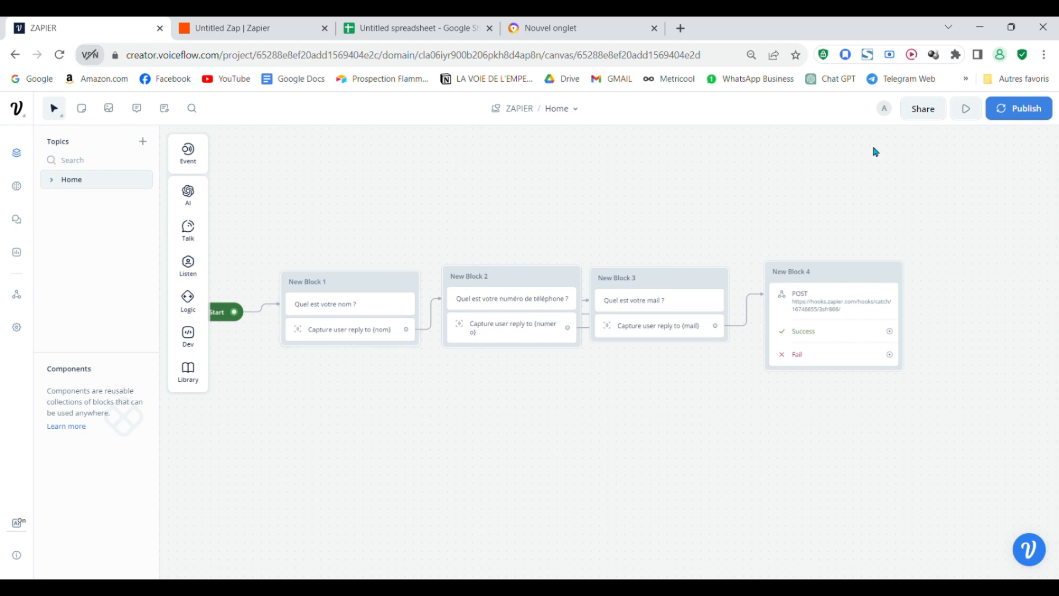
- Add body key Nom with the {nom} variable as its value
click(854, 320)
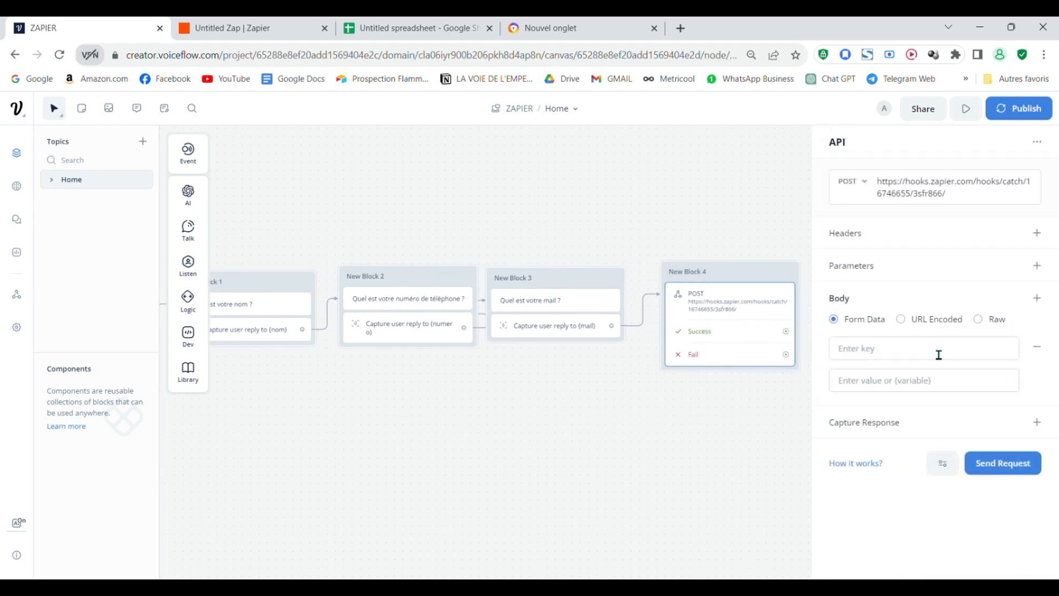
click(905, 356)
text(Nom)
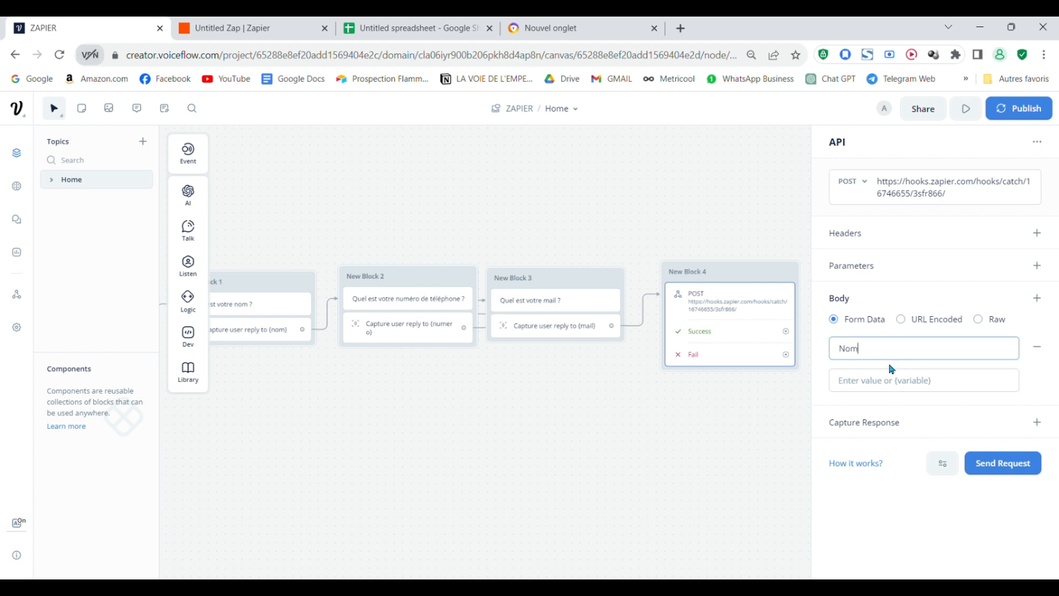
click(905, 386)
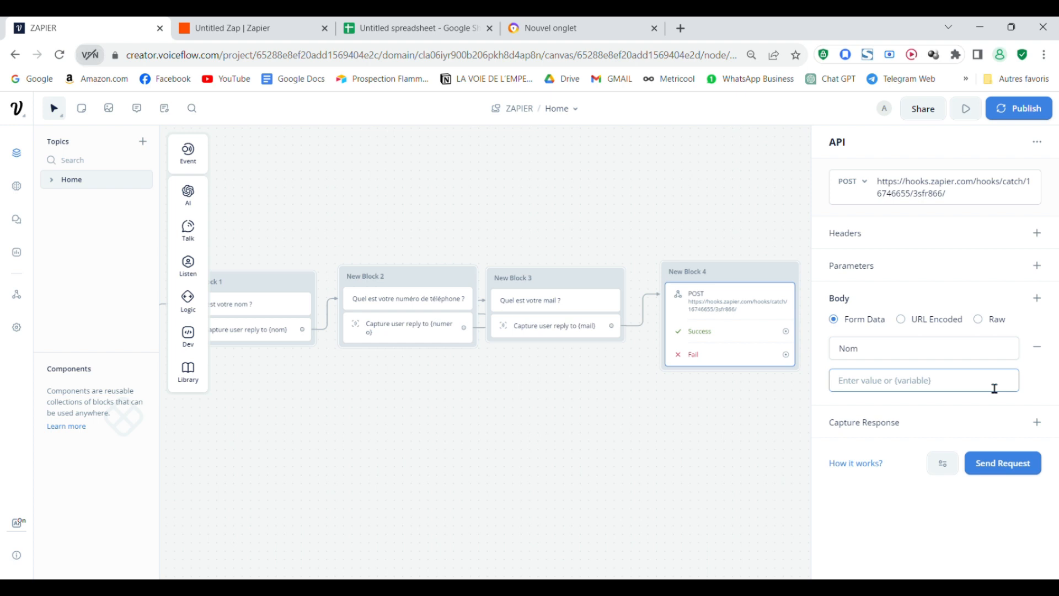
text({)
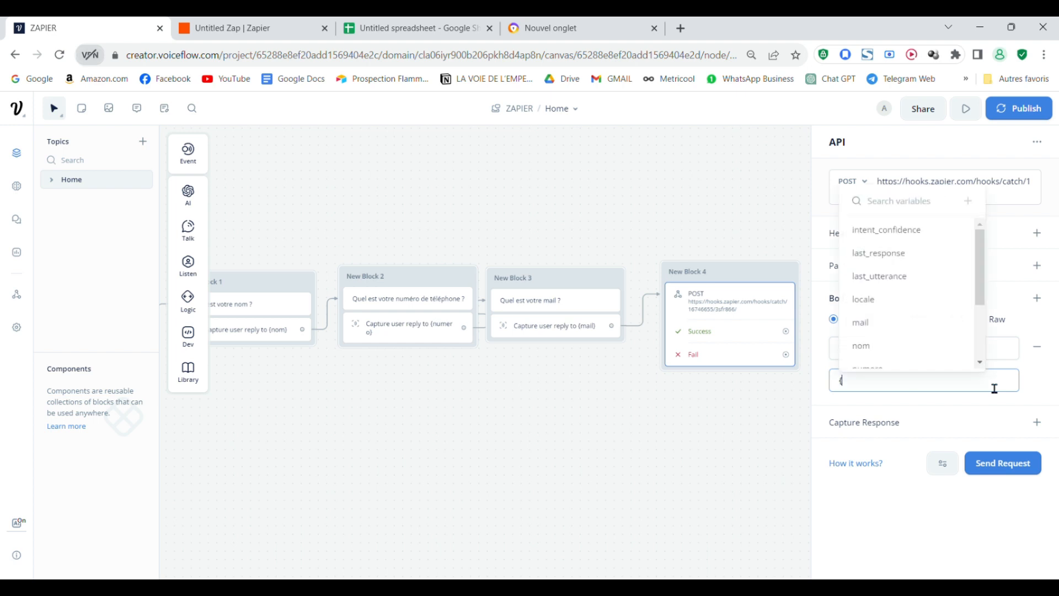
scroll(948, 288, down, 1)
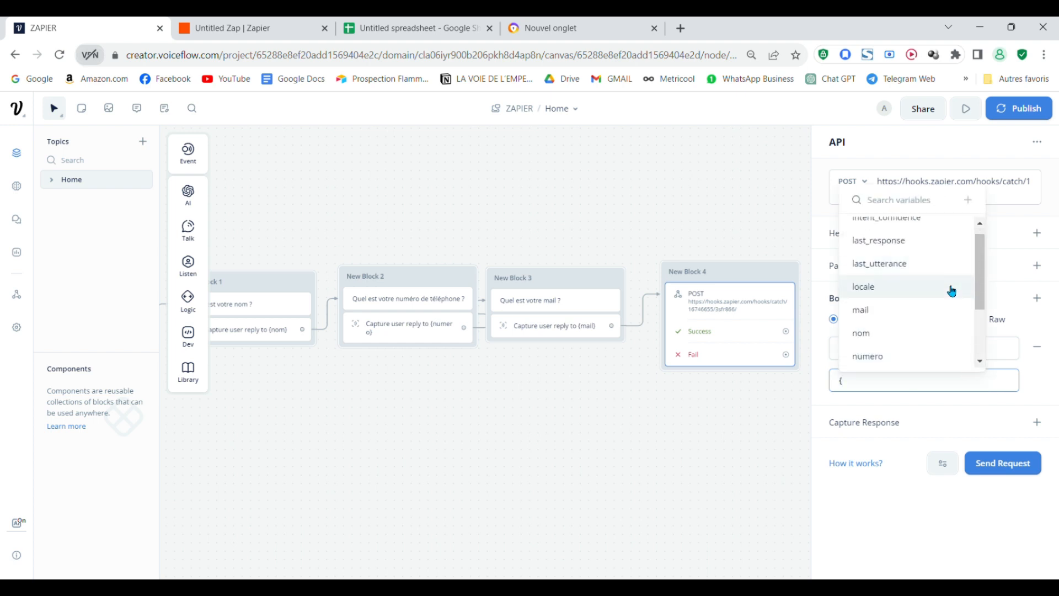
click(948, 332)
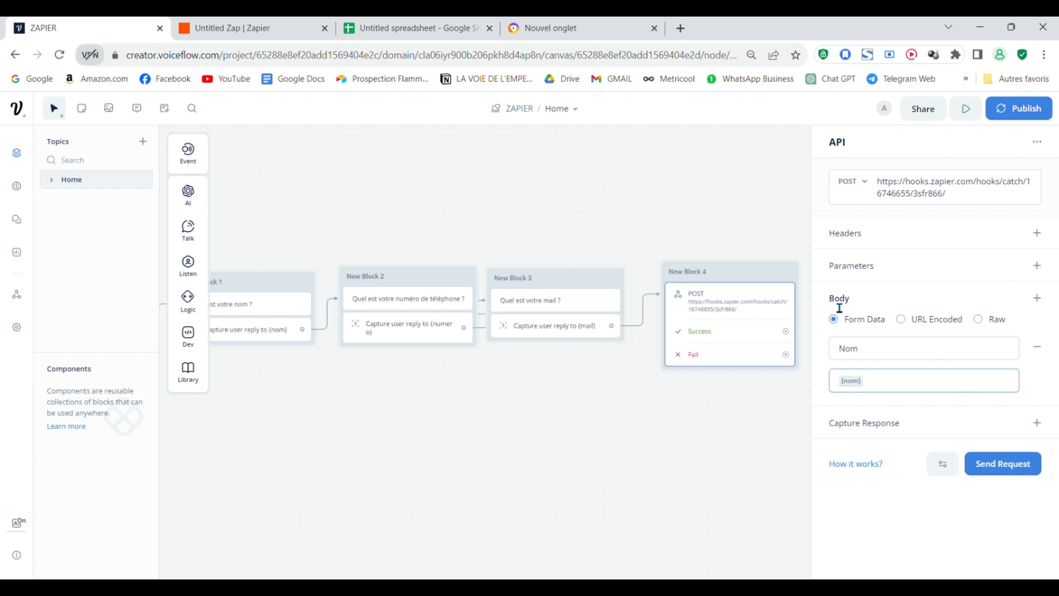
- Add body key Numero with the {numero} variable as its value
click(1037, 298)
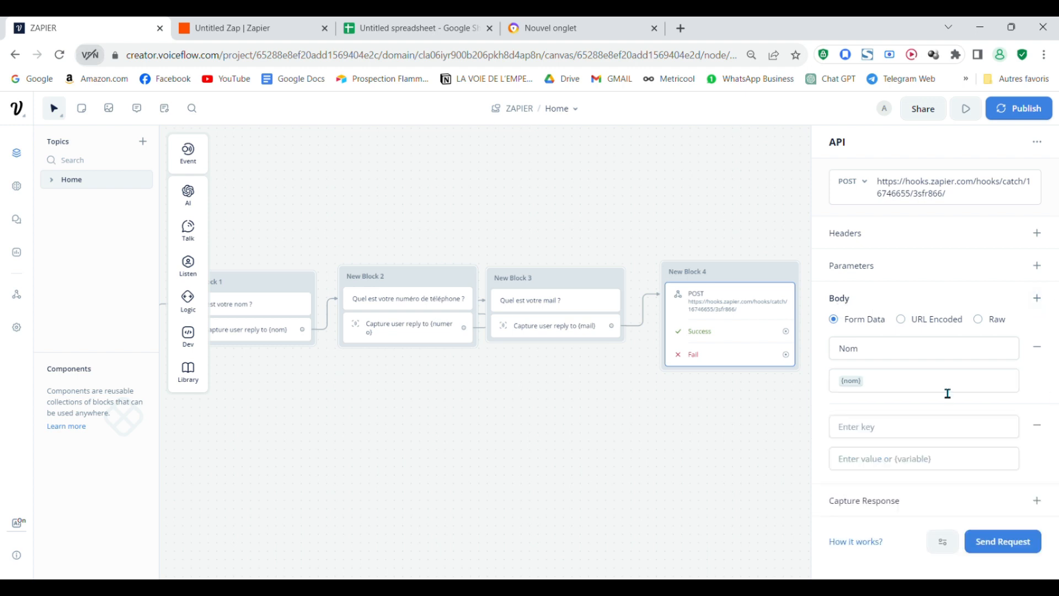
click(927, 432)
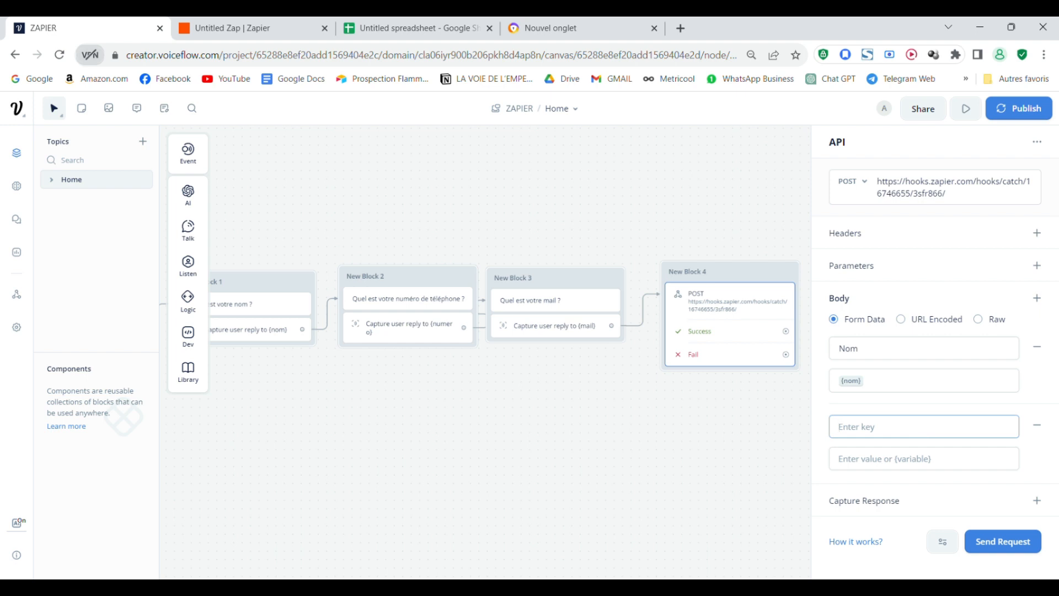
text(Numero)
click(969, 464)
text({)
scroll(924, 408, down, 2)
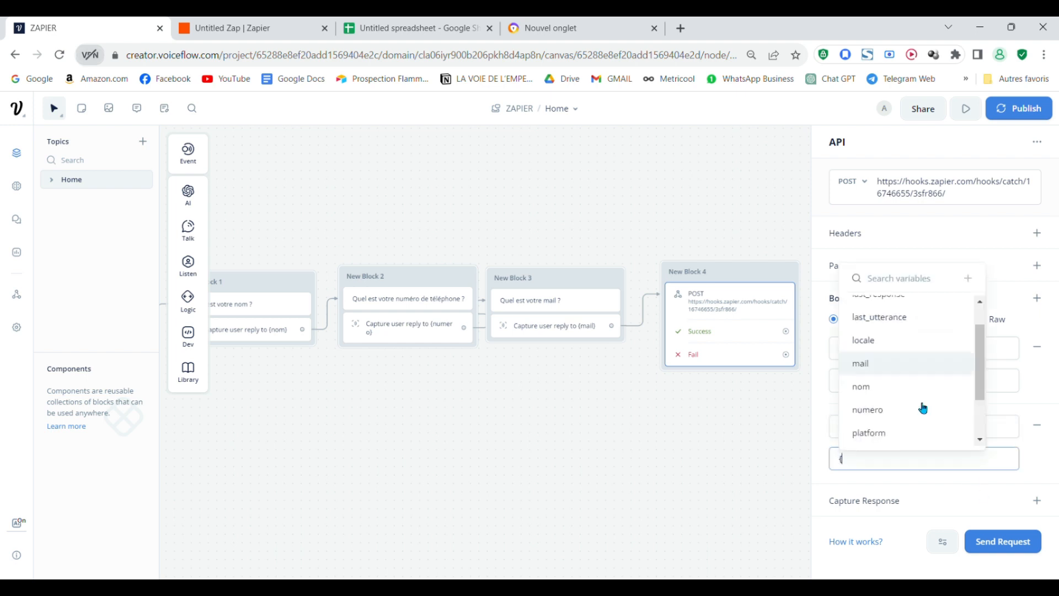
click(924, 408)
- Add body key Mail with the {mail} variable as its value
click(1038, 298)
click(927, 504)
text(Mail)
click(912, 473)
text({)
click(866, 402)
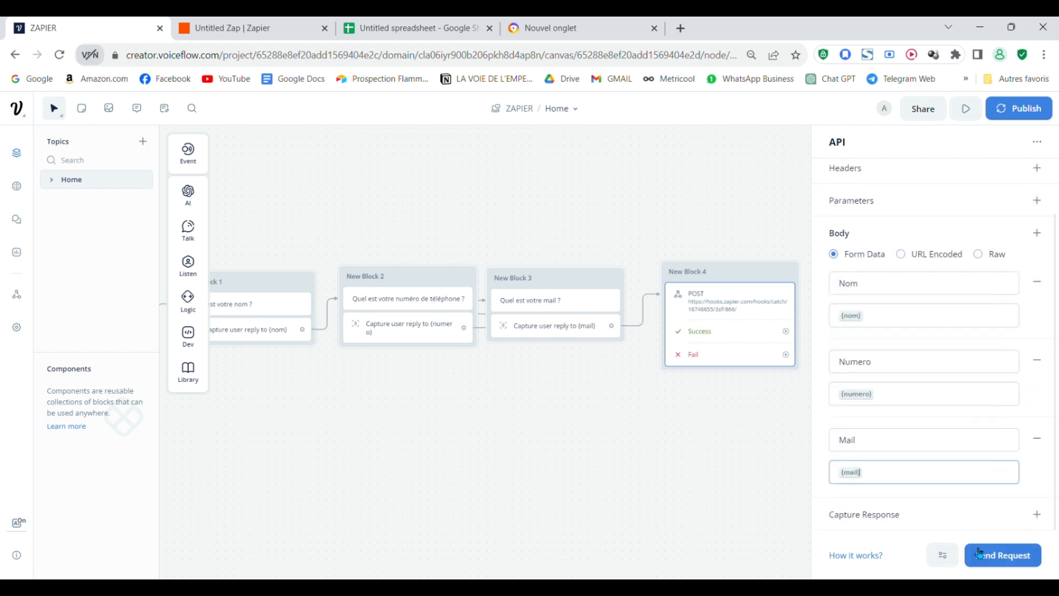
scroll(1021, 504, up, 2)
scroll(1021, 504, down, 2)
drag(745, 430, 652, 437)
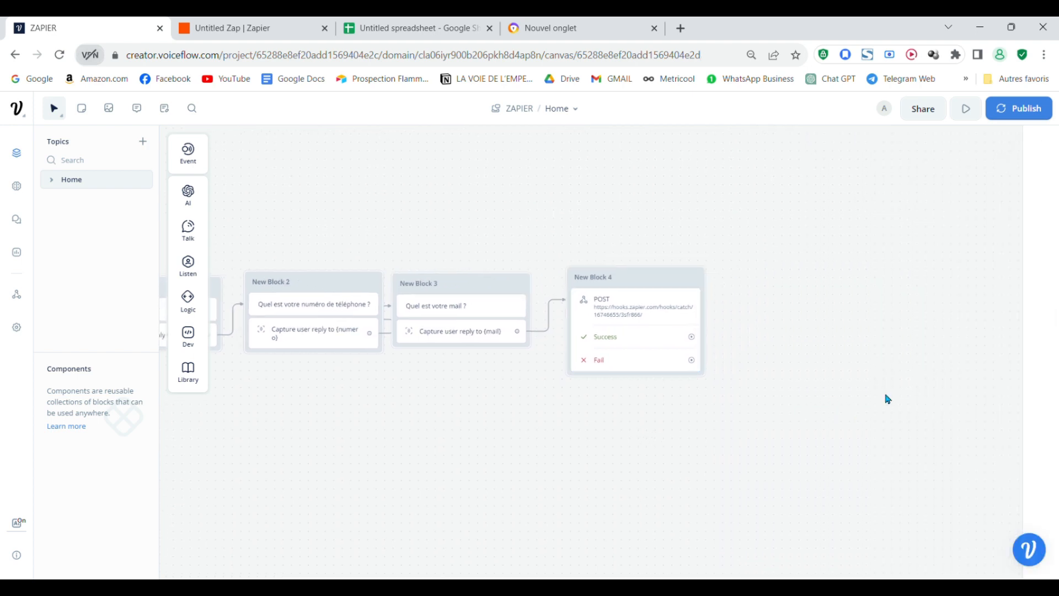
click(640, 308)
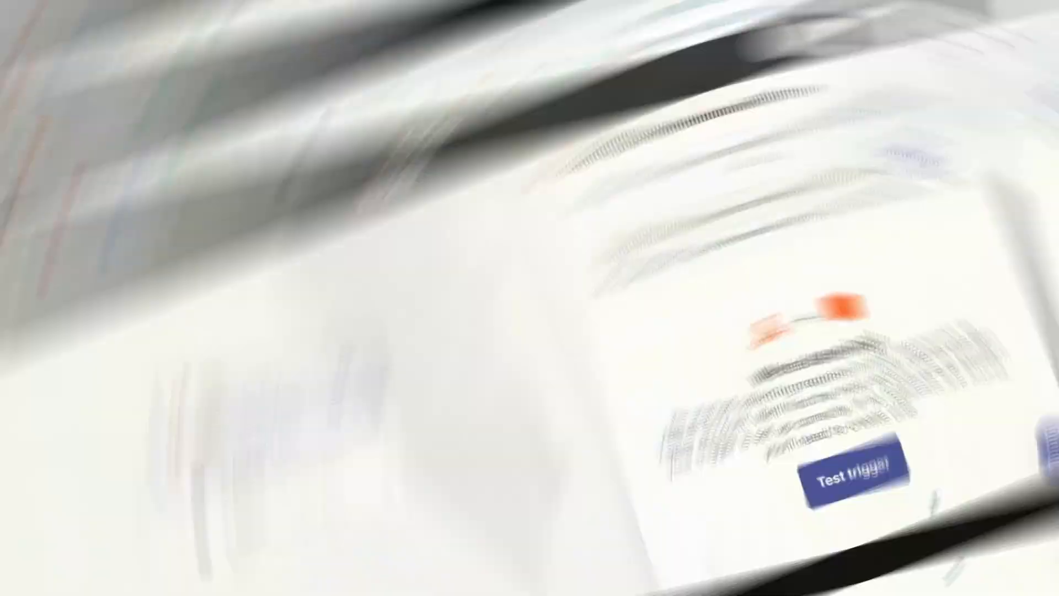
- Check Zapier's trigger test shows 'No request found', then return to the Voiceflow project
scroll(882, 497, up, 3)
scroll(949, 447, down, 2)
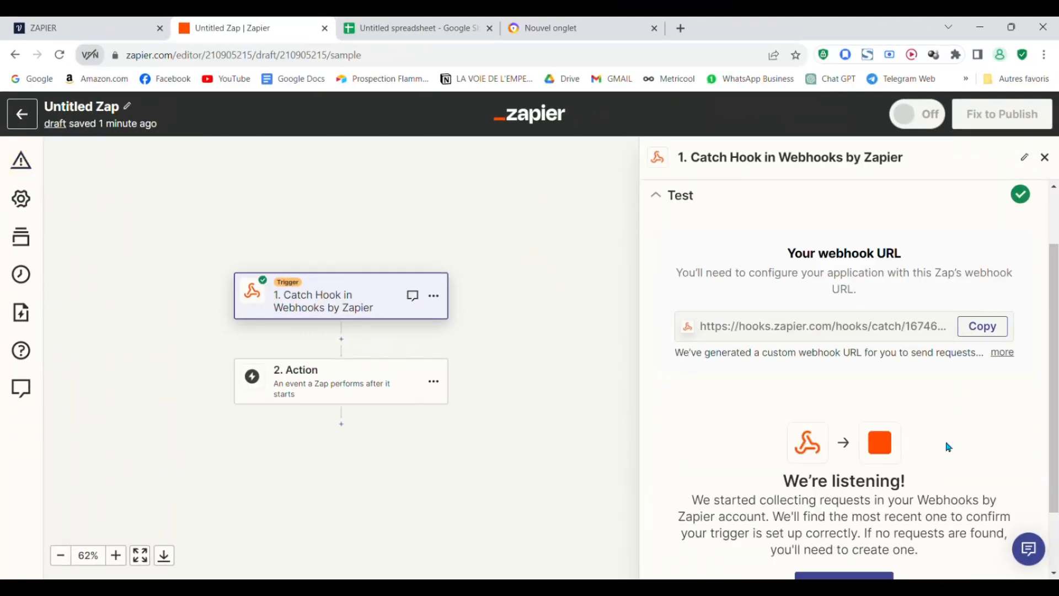
scroll(949, 447, down, 1)
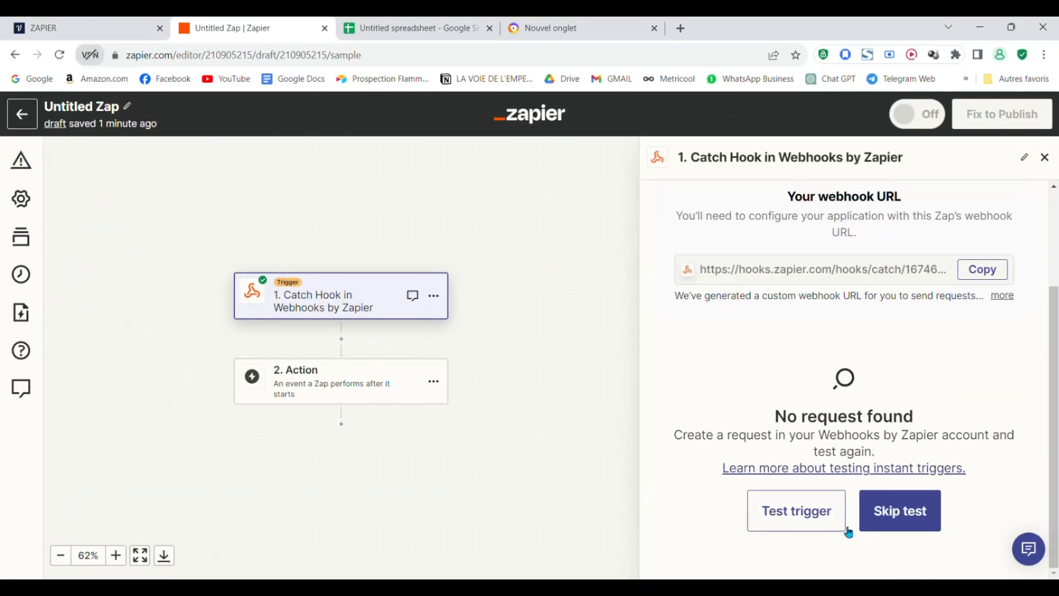
click(81, 23)
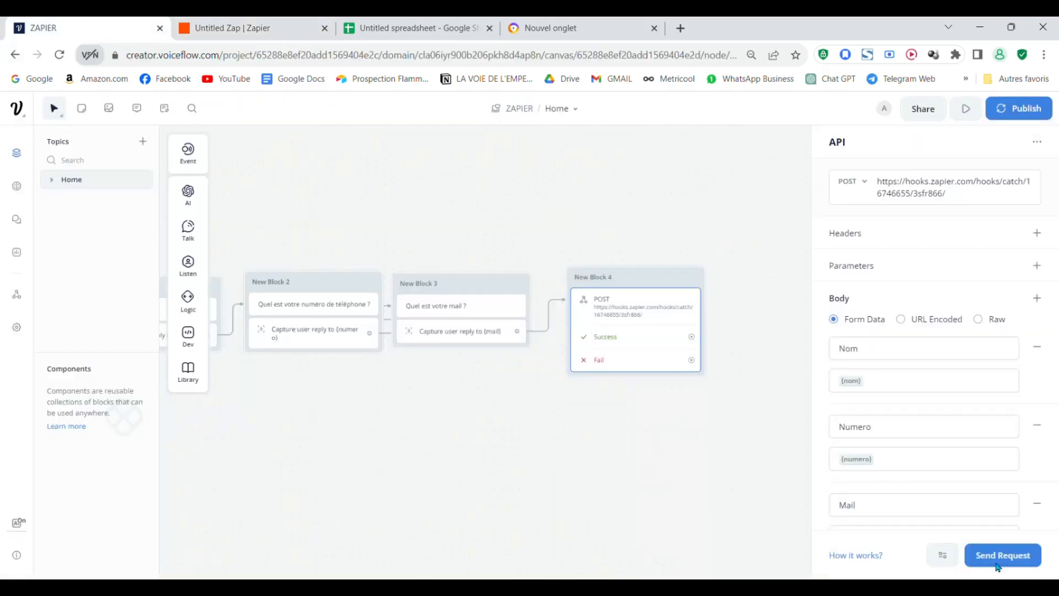
- Start a new prototype test conversation with the chatbot
scroll(900, 352, down, 1)
scroll(927, 379, up, 1)
scroll(998, 357, down, 1)
drag(724, 465, 677, 496)
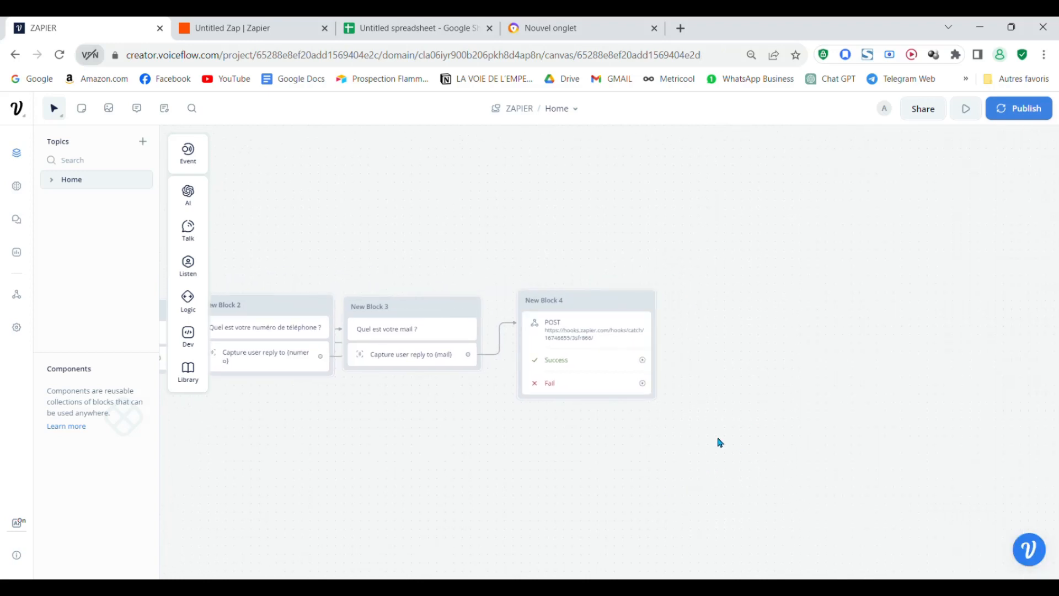
drag(719, 440, 858, 419)
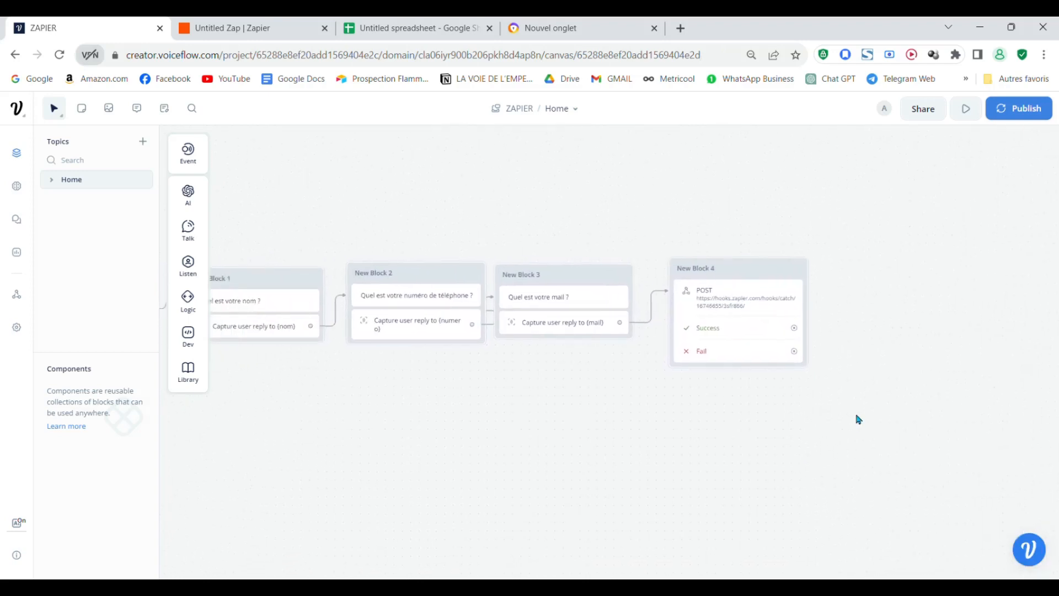
click(966, 108)
click(915, 357)
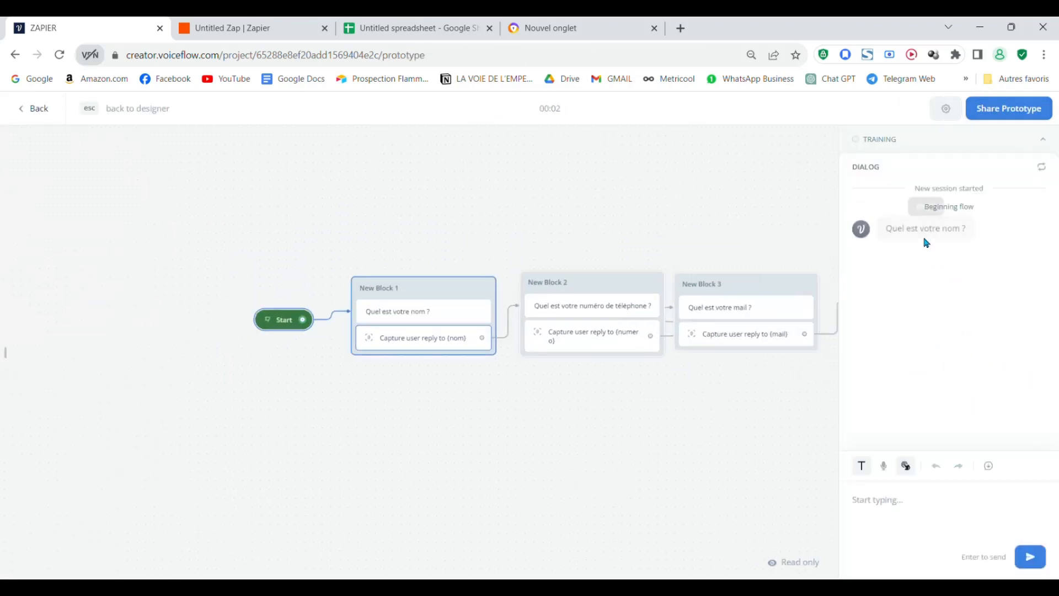
- Answer the bot's questions with a name, a phone number and an email address, triggering the API call
click(912, 509)
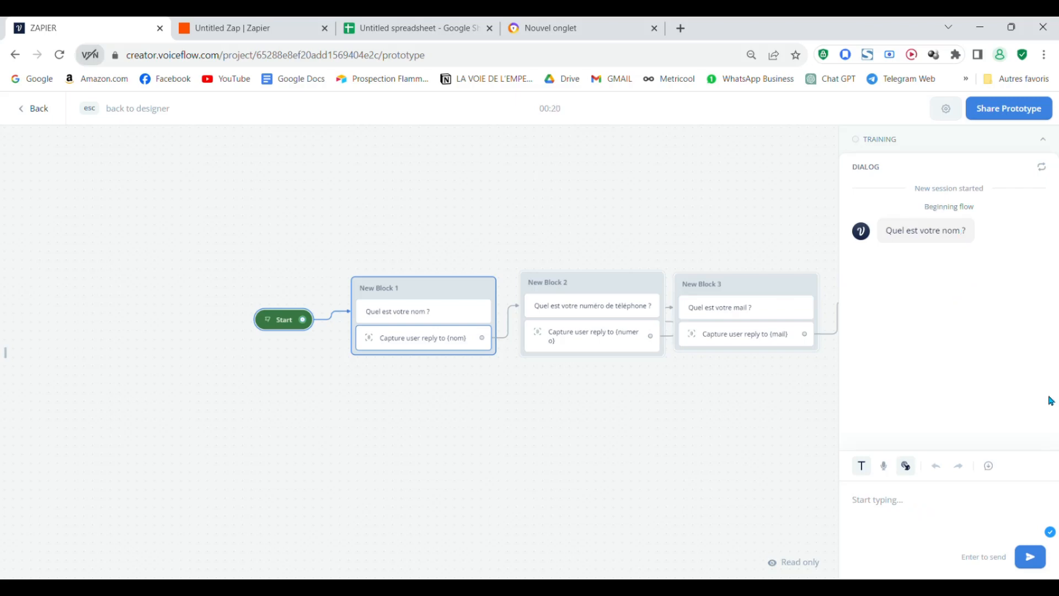
key(Return)
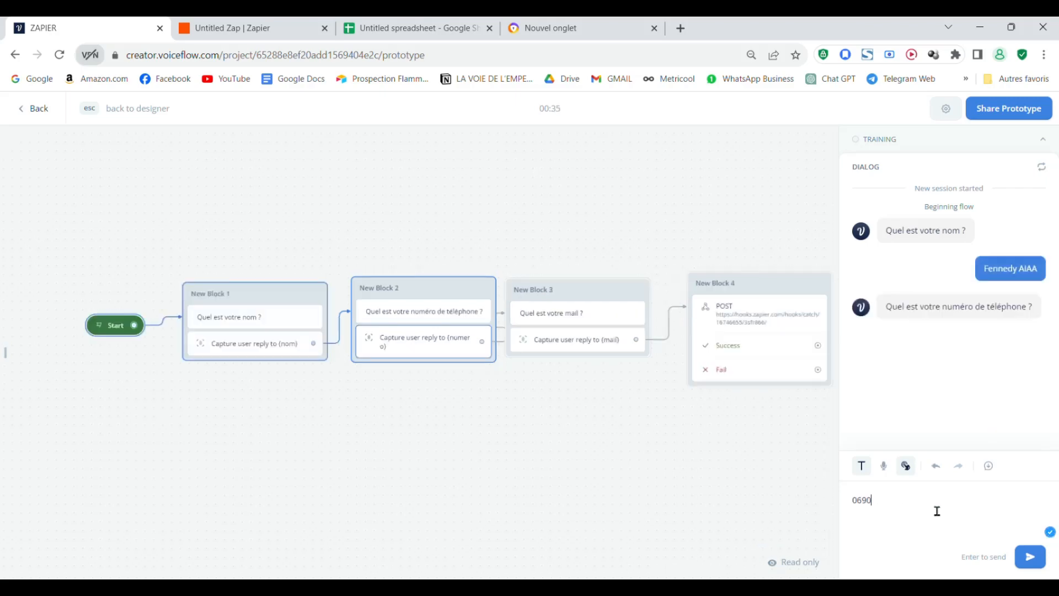
key(Return)
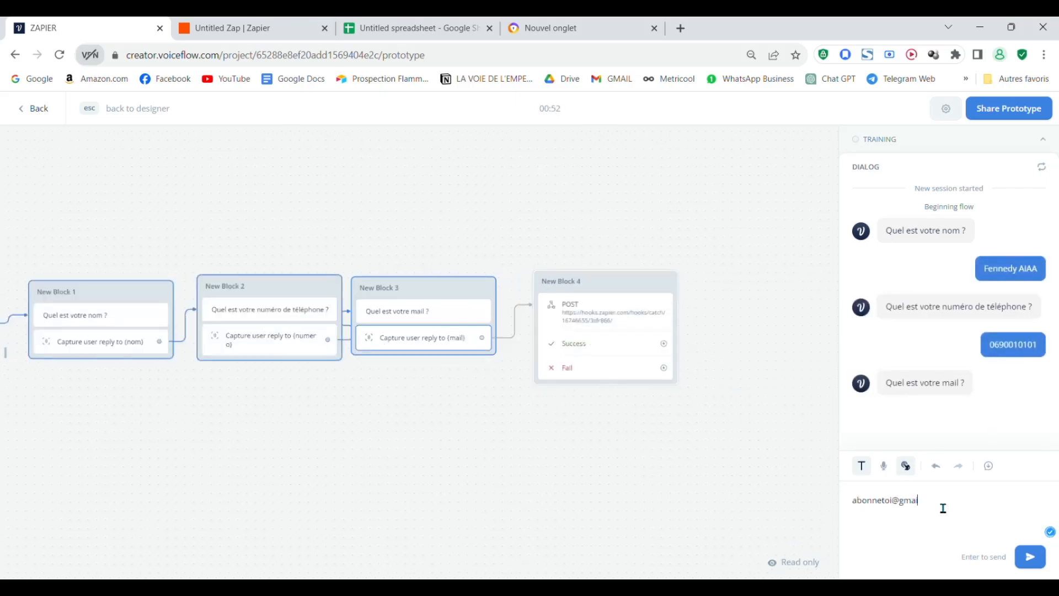
key(Return)
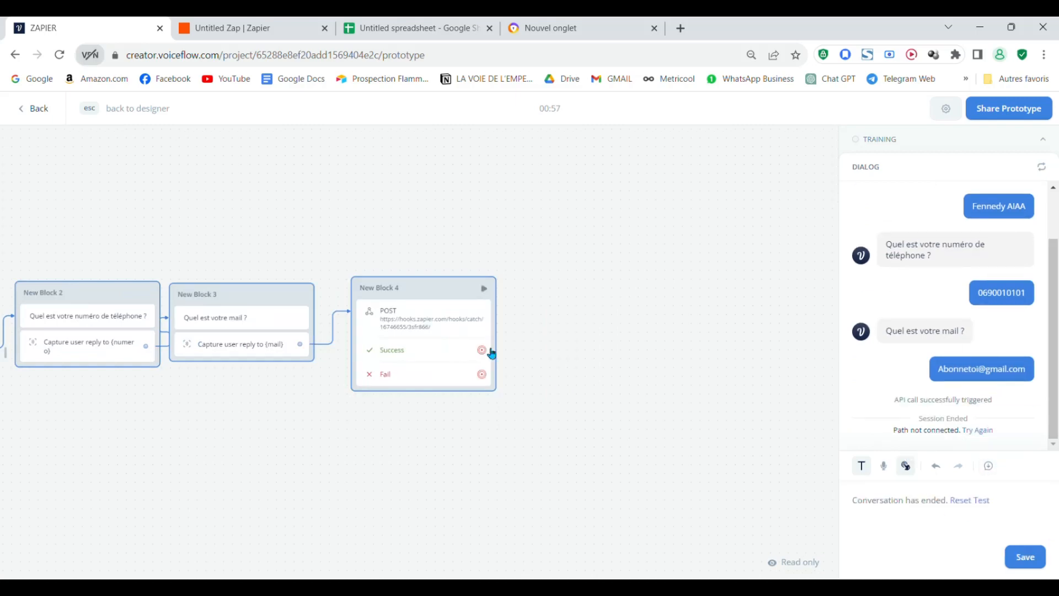
- Pan and zoom the canvas from Start and New Block 1 back to New Block 4
scroll(601, 400, left, 3)
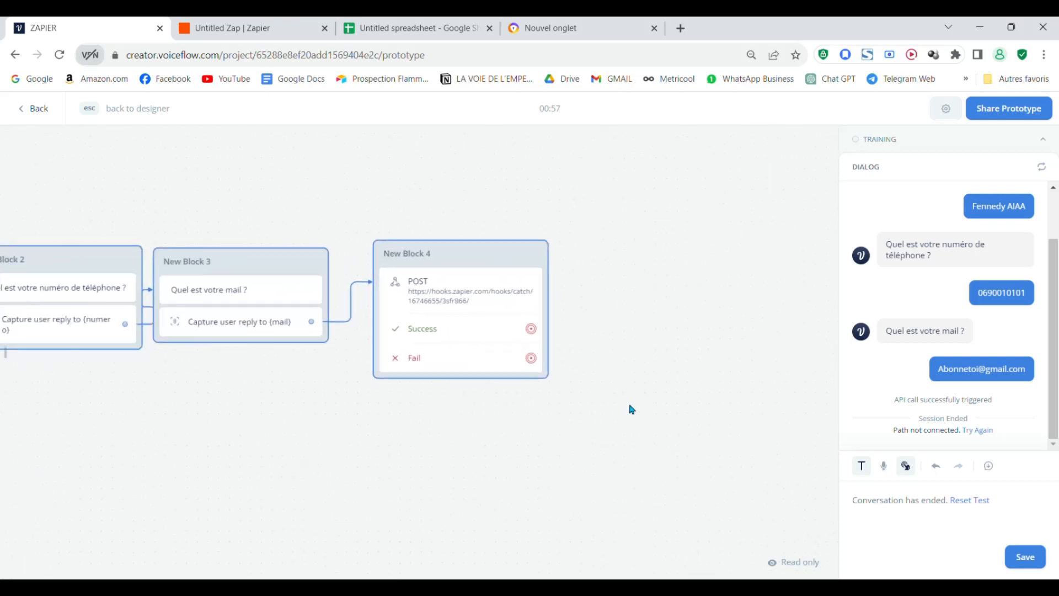
scroll(632, 418, up, 2)
scroll(628, 412, up, 1)
scroll(629, 413, left, 1)
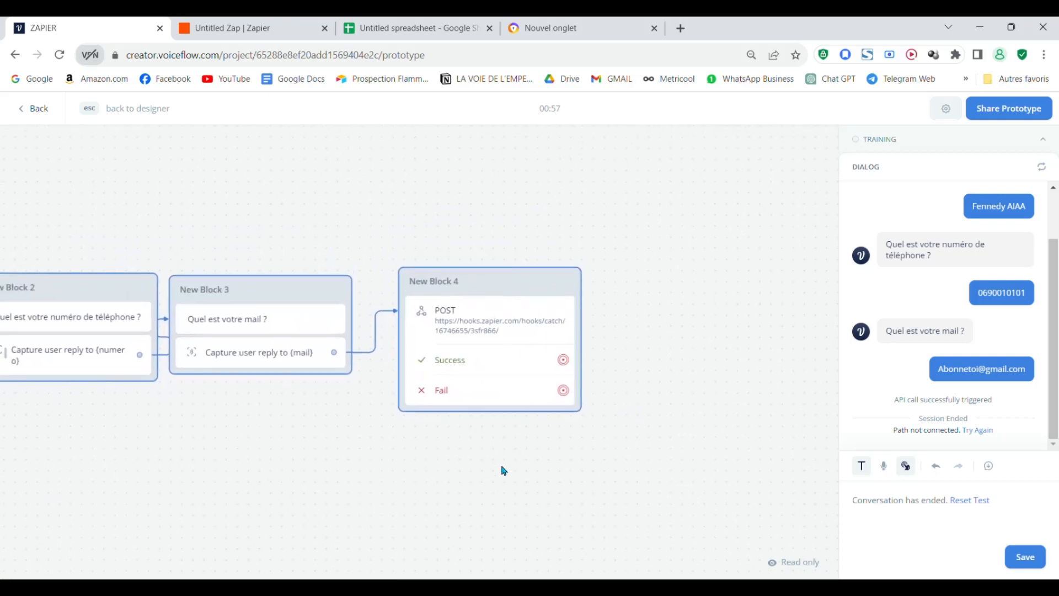
scroll(589, 438, down, 2)
scroll(653, 447, up, 1)
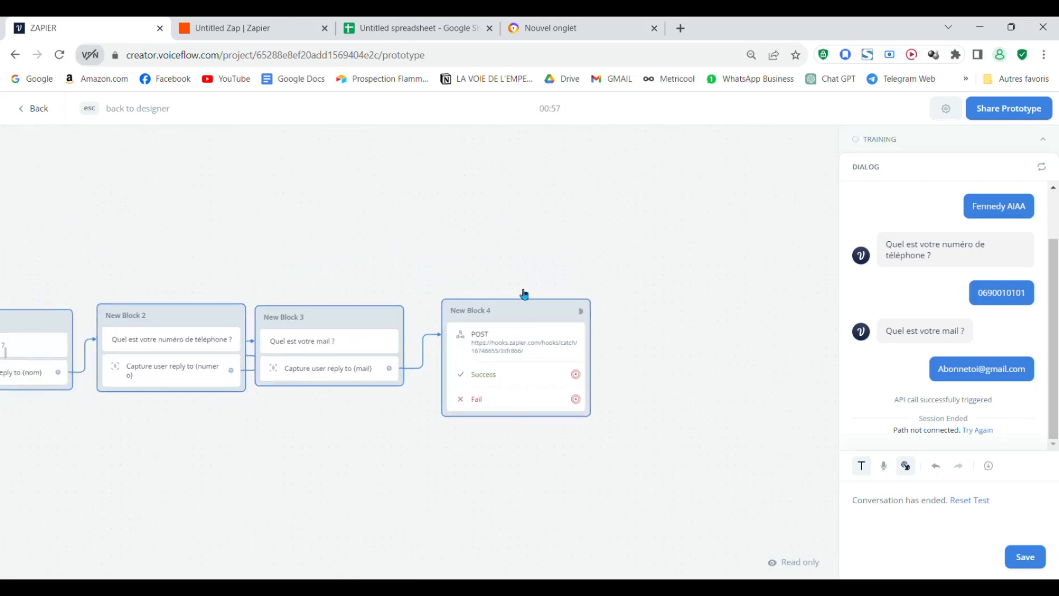
scroll(579, 469, right, 3)
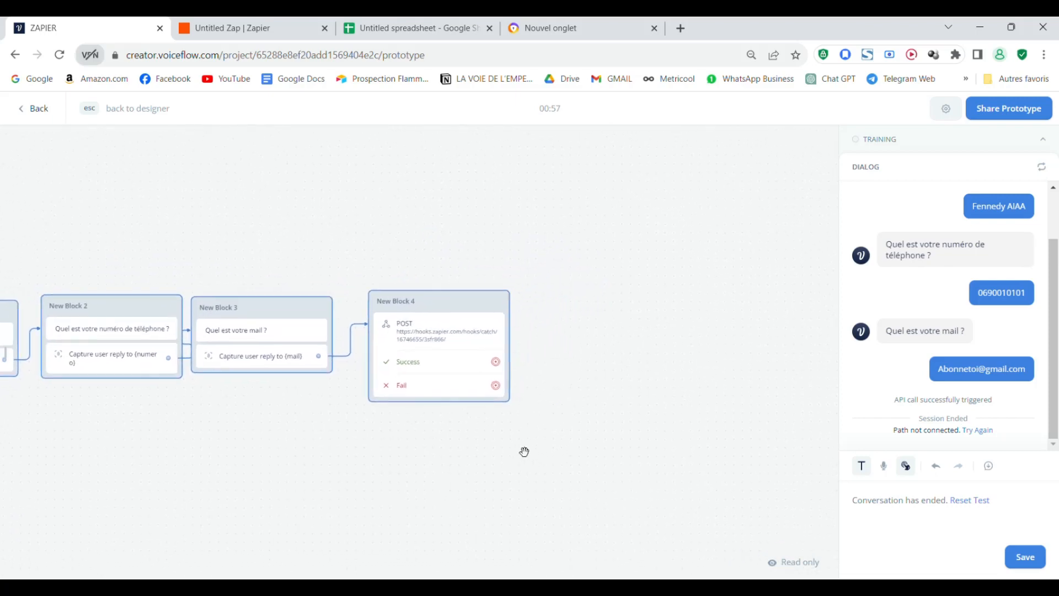
drag(173, 451, 480, 541)
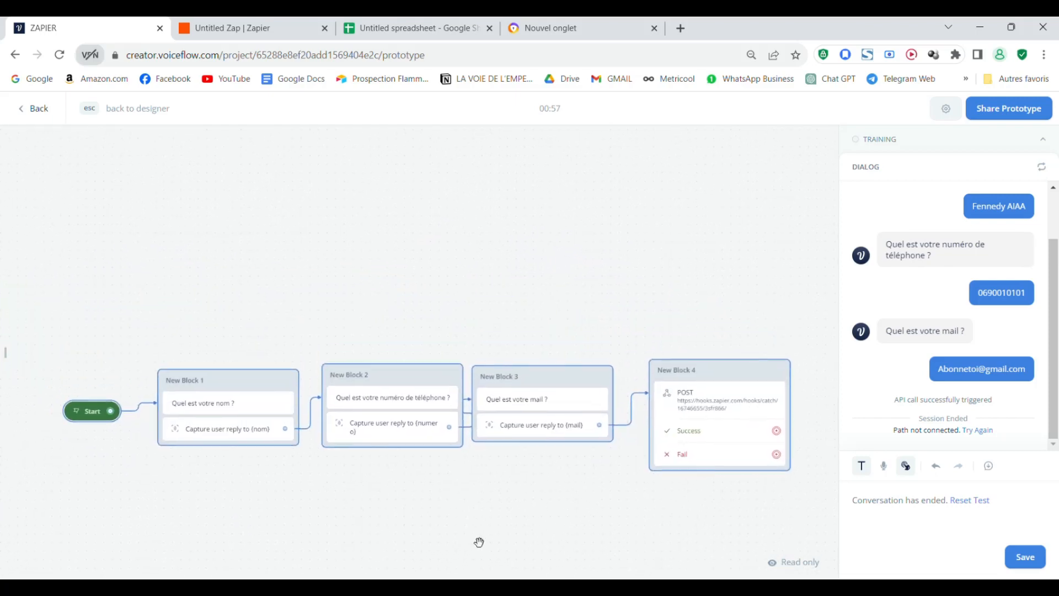
scroll(499, 505, down, 4)
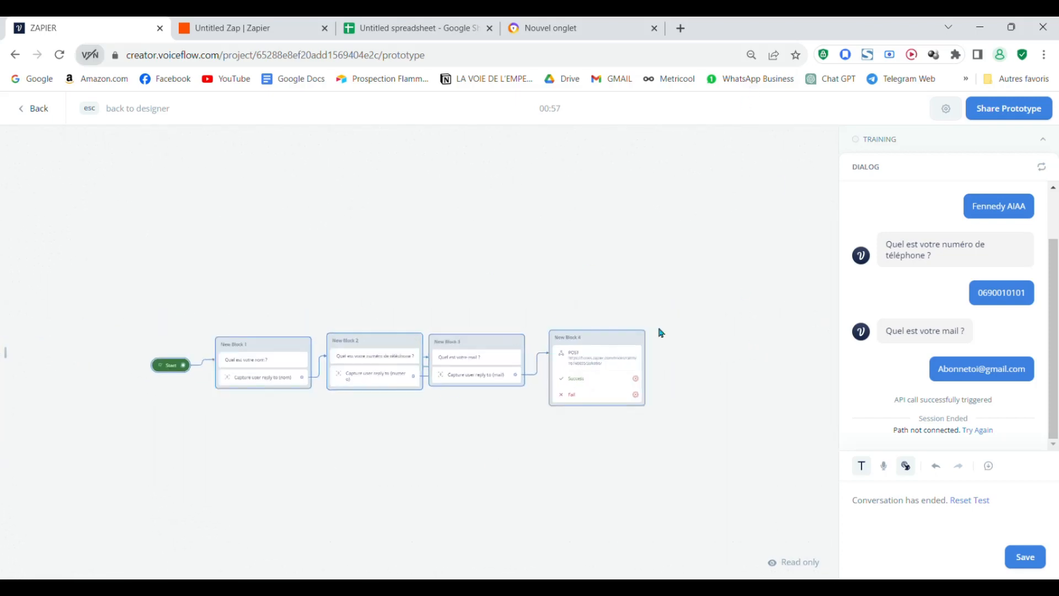
scroll(655, 402, right, 2)
scroll(650, 397, up, 4)
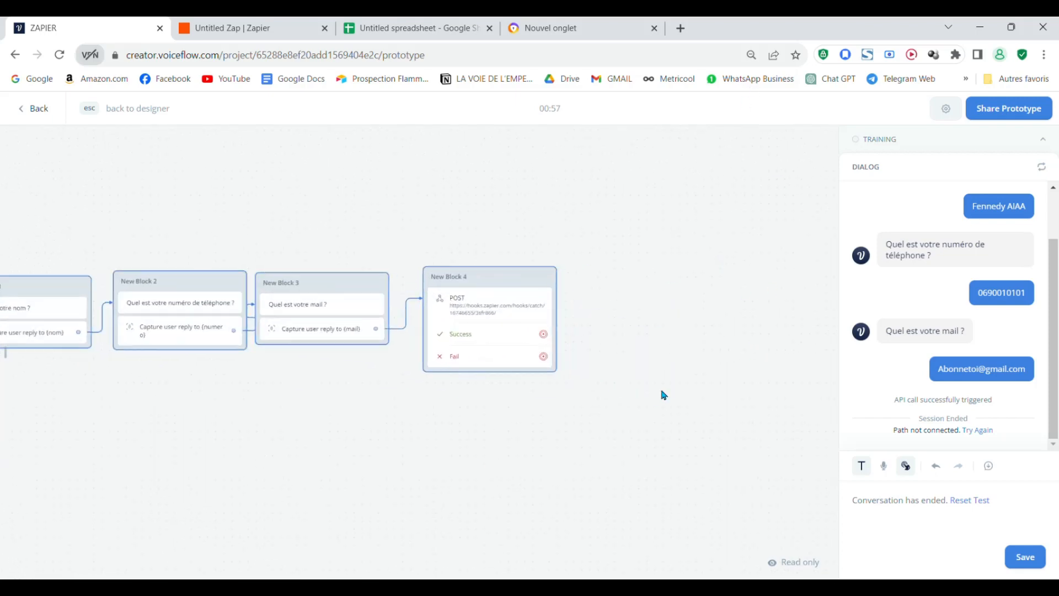
drag(665, 395, 620, 398)
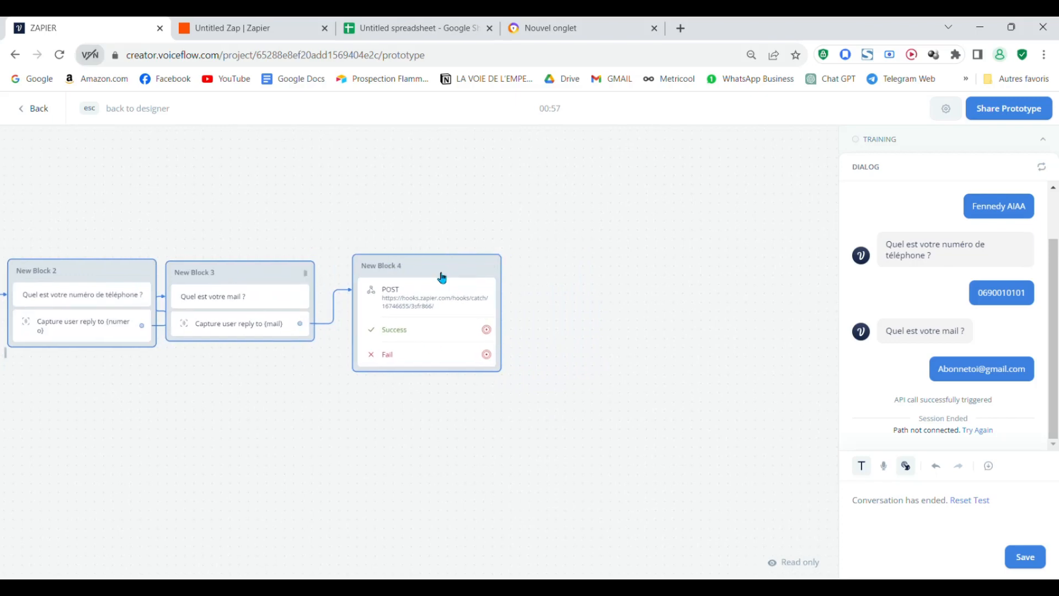
- Leave the prototype and drag a new link from New Block 4's Success path onto empty canvas
key(Escape)
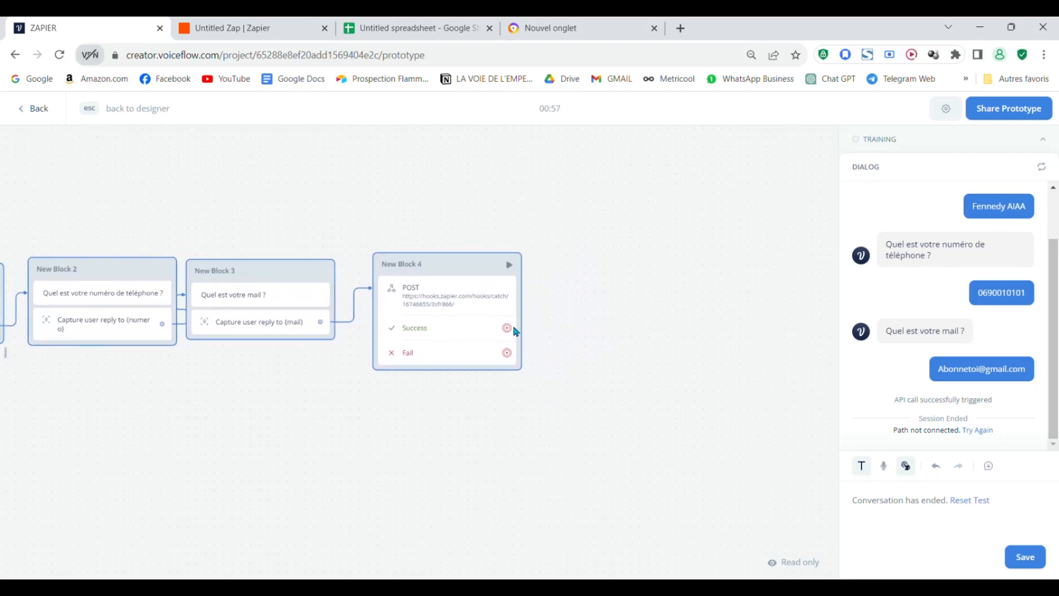
drag(508, 329, 571, 353)
drag(573, 302, 577, 275)
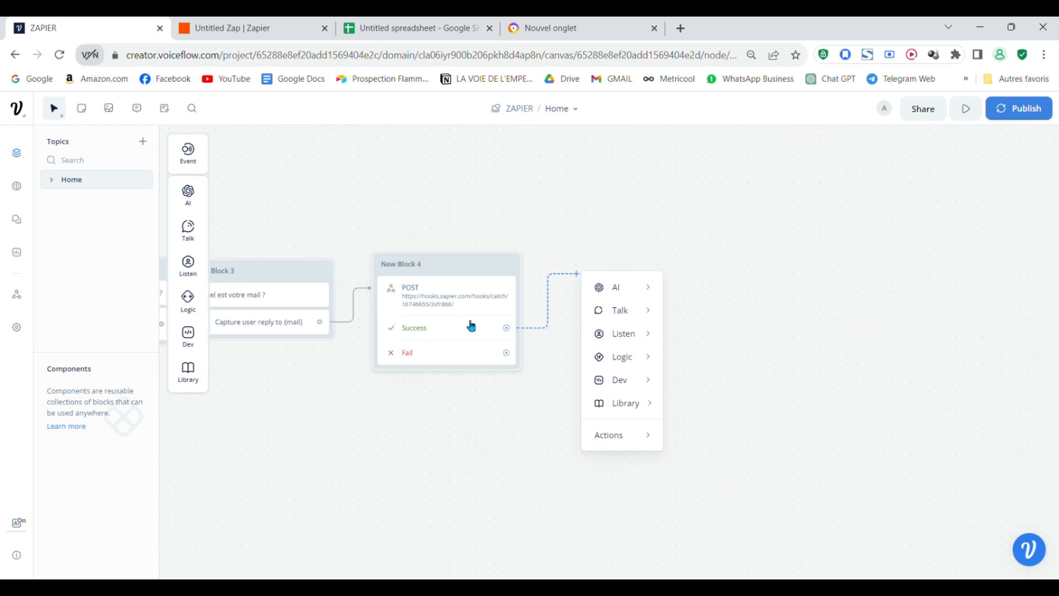
- Make the Success path's new block a Text reply saying 'Merci'
mouse_move(635, 310)
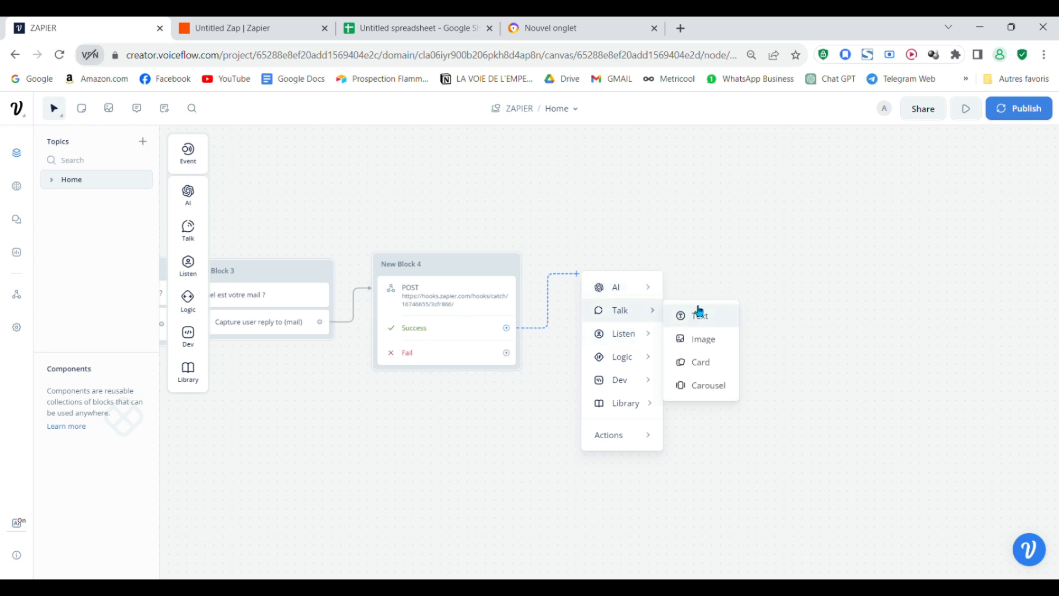
click(699, 313)
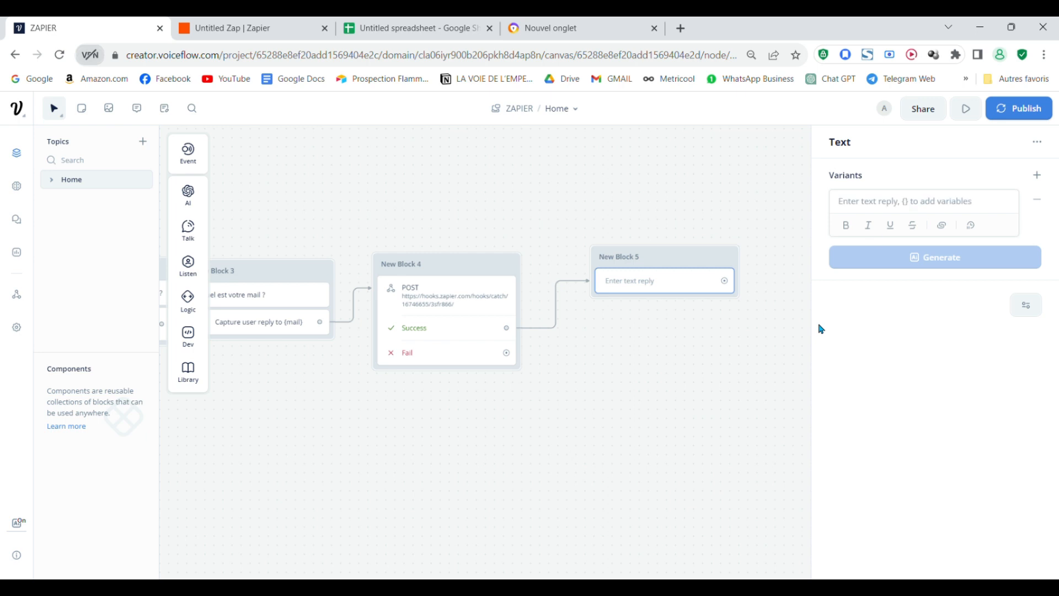
text(Merc)
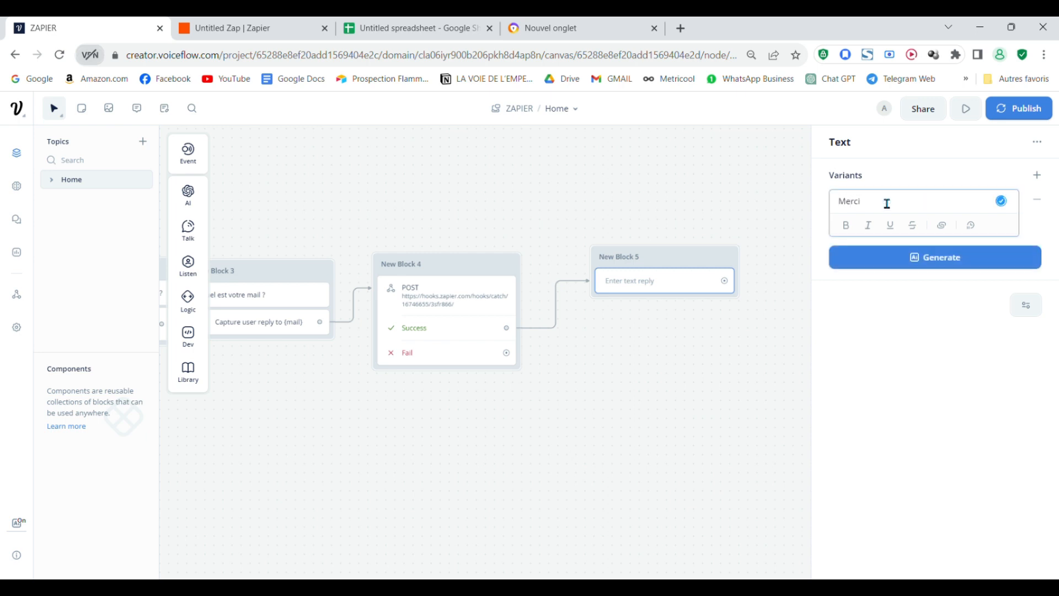
click(764, 193)
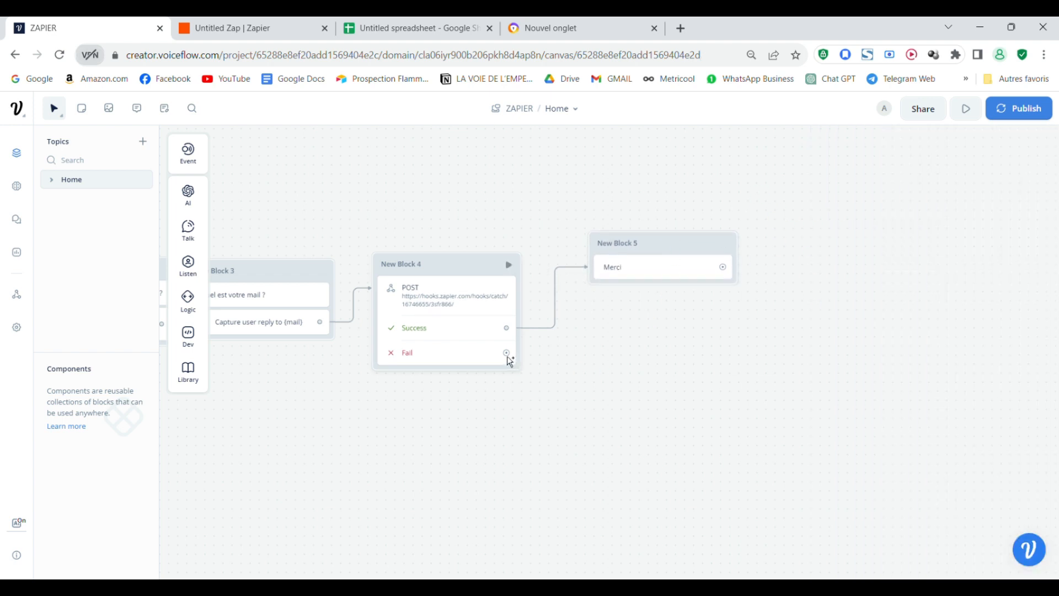
- Connect New Block 4's Fail path to a new Text reply saying 'Recommencer'
drag(547, 363, 588, 396)
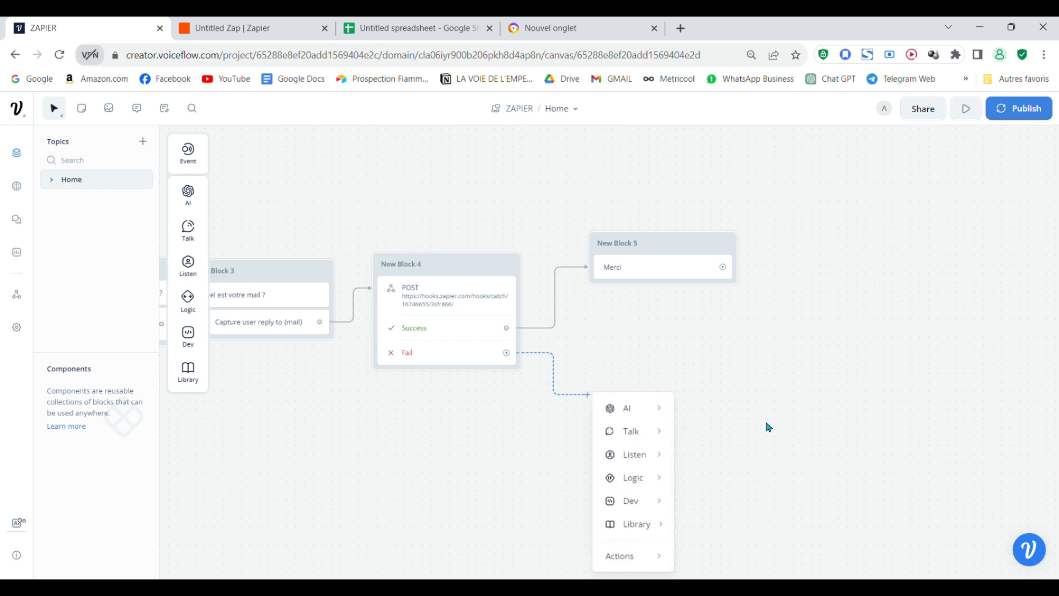
mouse_move(636, 440)
click(703, 437)
text(Recommencer)
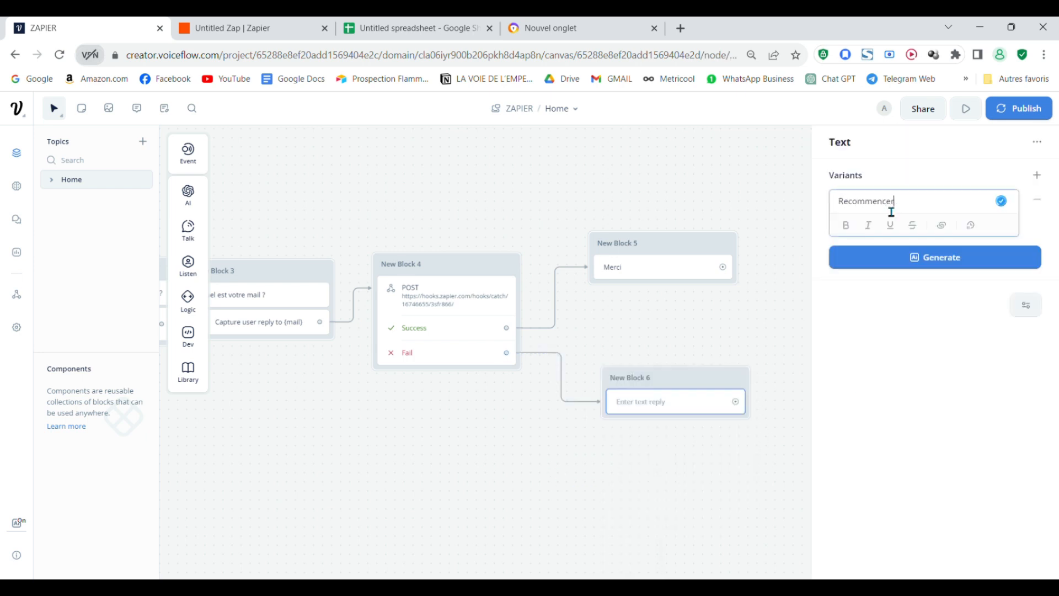
click(653, 454)
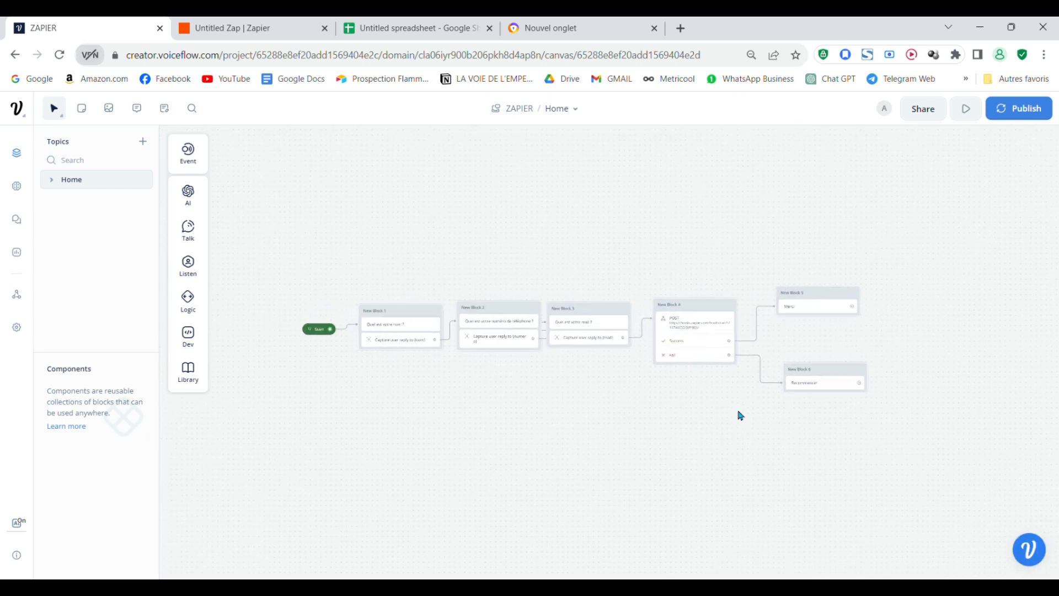
- Link New Block 6 back to New Block 1
drag(862, 386, 386, 319)
scroll(785, 492, up, 5)
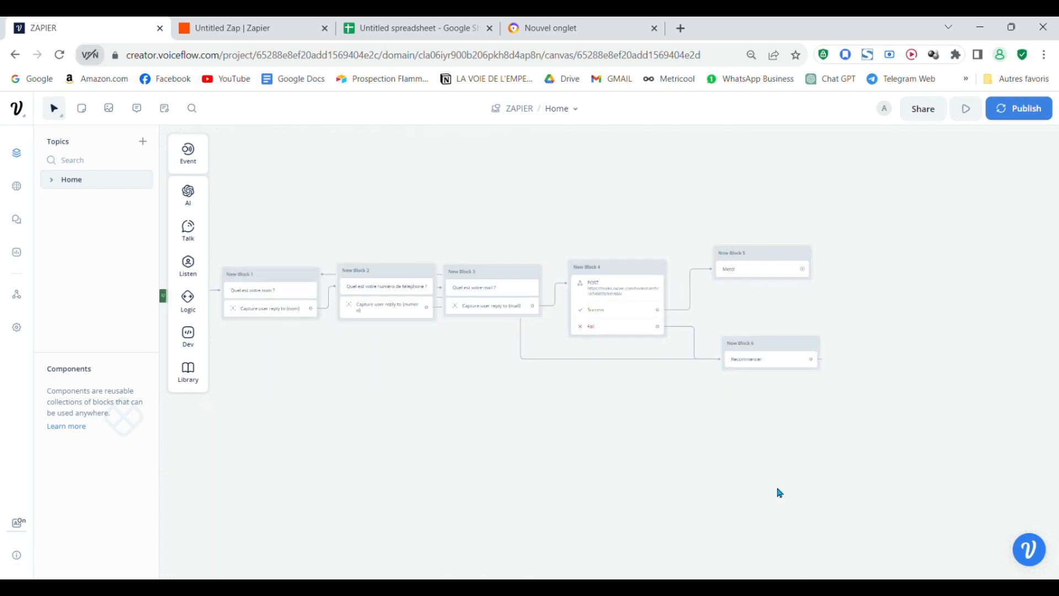
scroll(700, 447, down, 3)
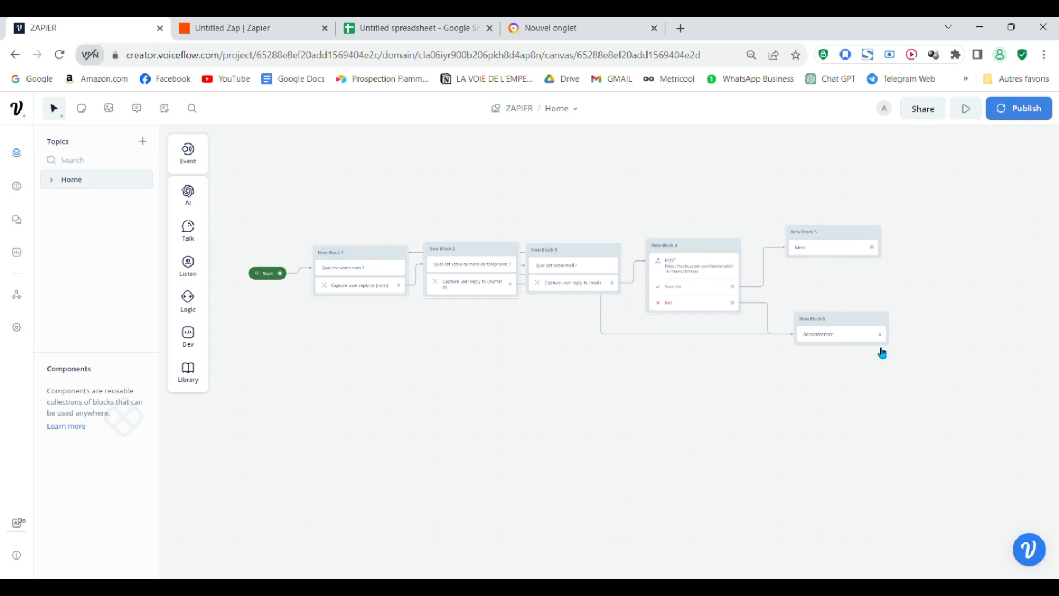
click(274, 23)
click(83, 28)
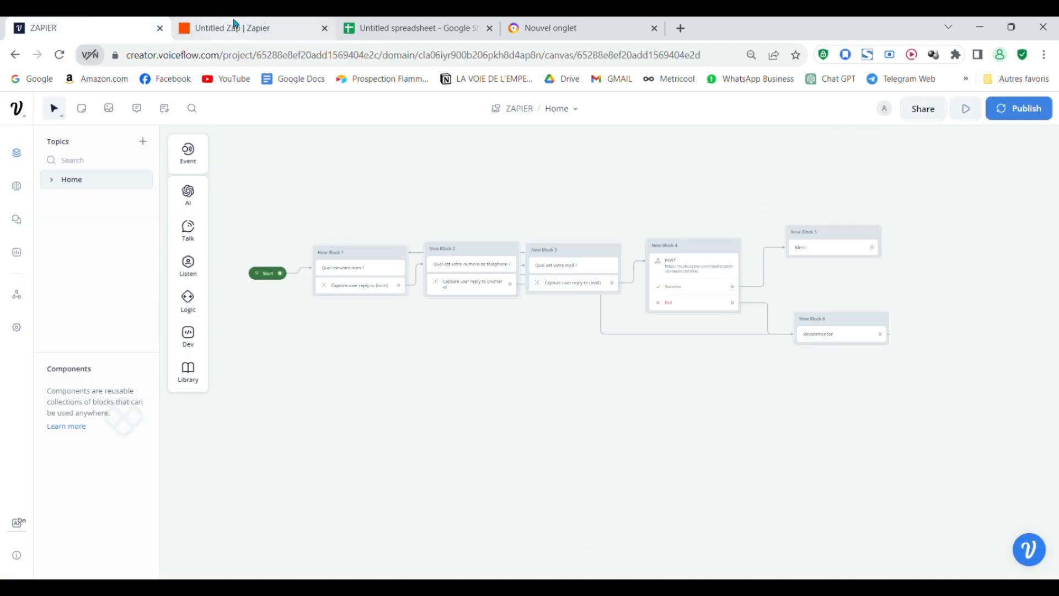
- Recentre and review the whole chatbot flow, then move to the Zapier editor
scroll(806, 409, left, 3)
scroll(806, 408, up, 1)
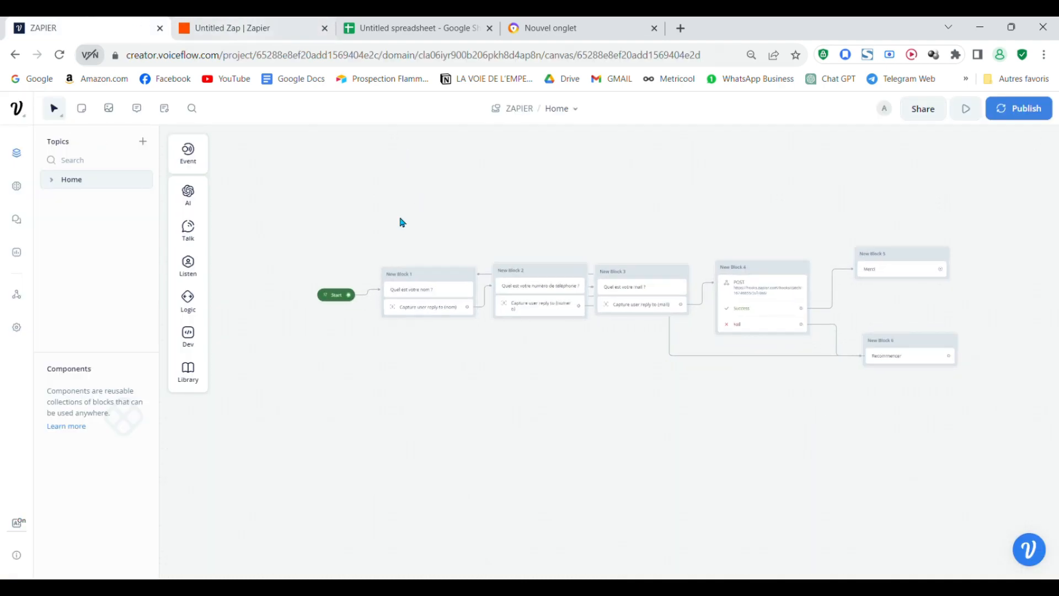
drag(899, 505, 786, 470)
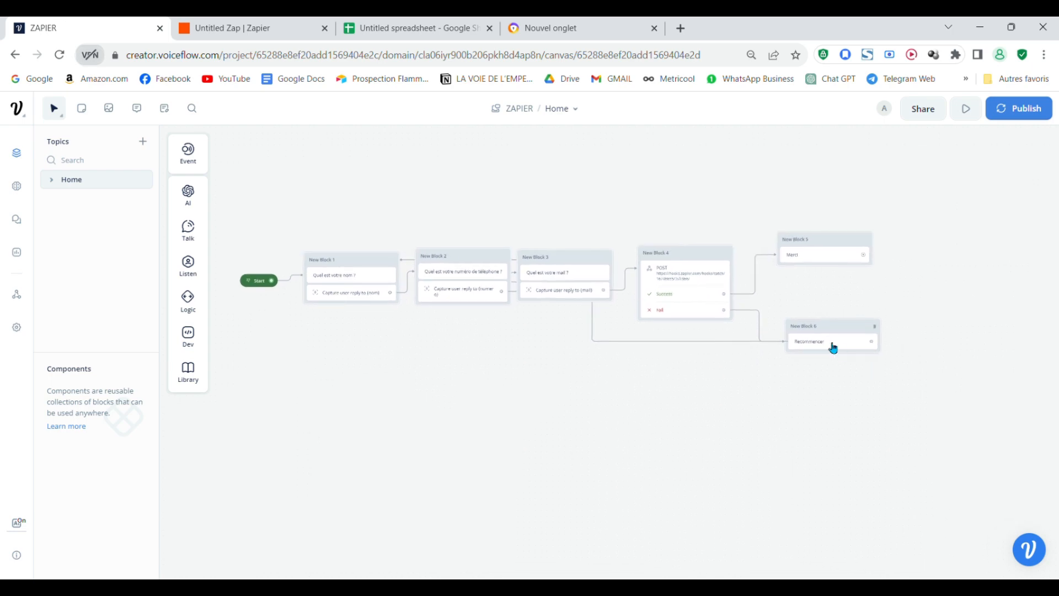
scroll(551, 344, up, 1)
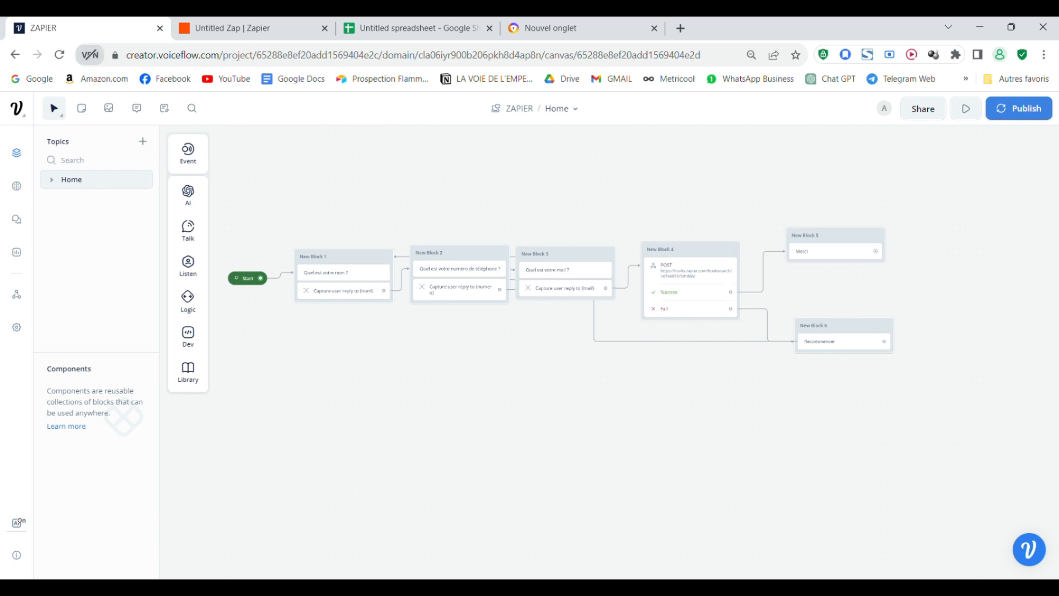
drag(749, 470, 835, 476)
scroll(759, 423, down, 1)
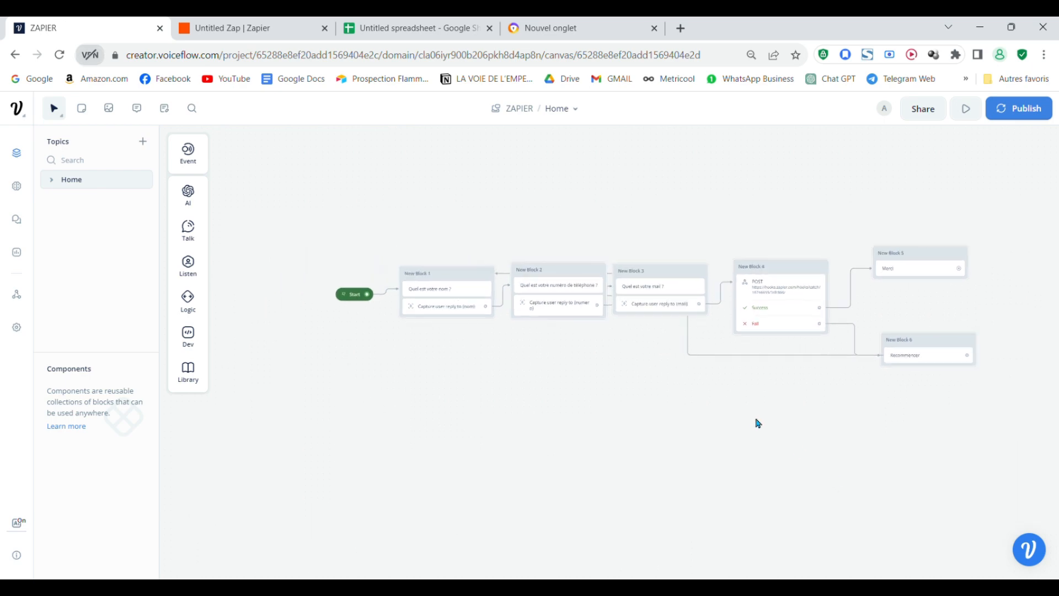
drag(737, 420, 667, 420)
scroll(667, 421, up, 3)
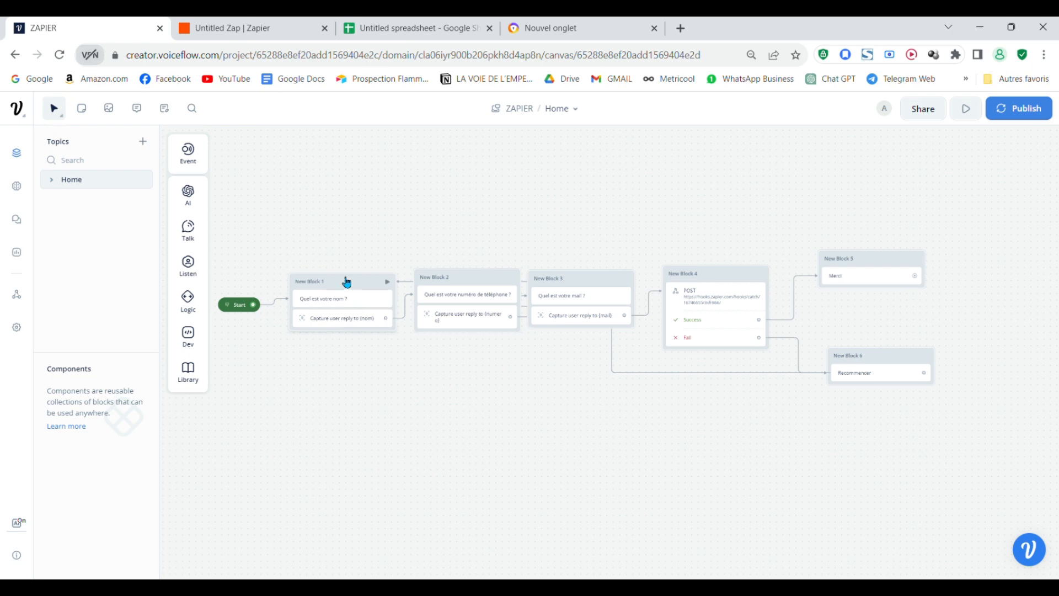
key(ctrl+Tab)
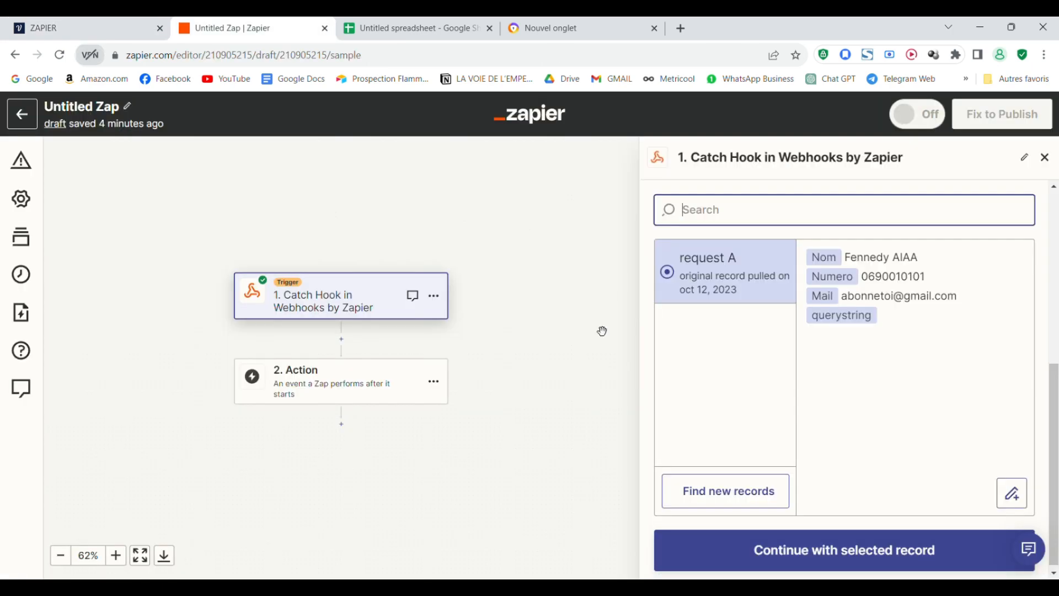
- Check the Voiceflow flow again, then confirm caught request A as the Catch Hook trigger's sample data
click(69, 22)
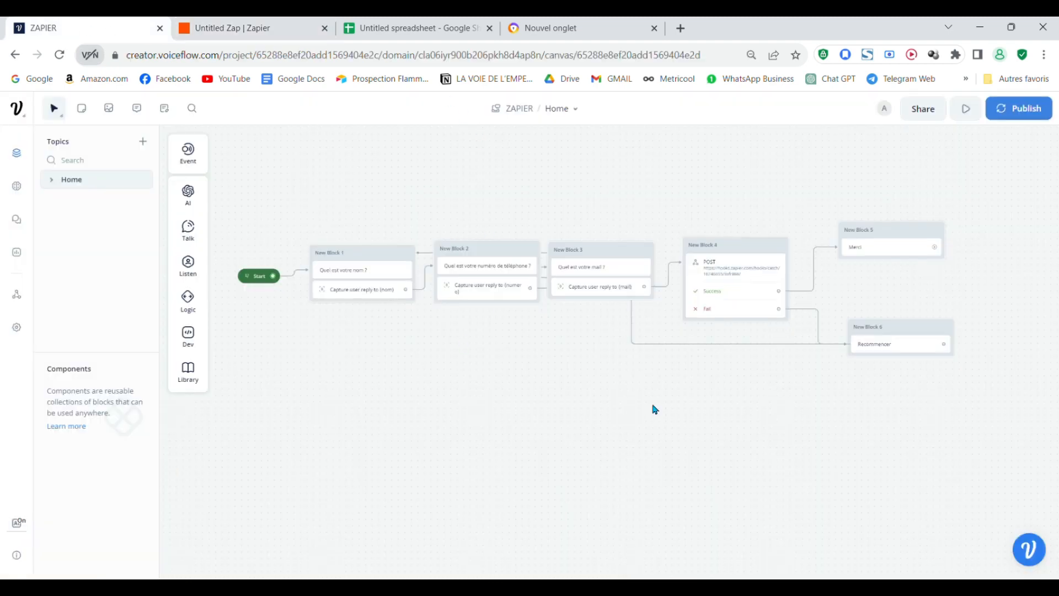
drag(652, 406, 623, 398)
key(ctrl+Tab)
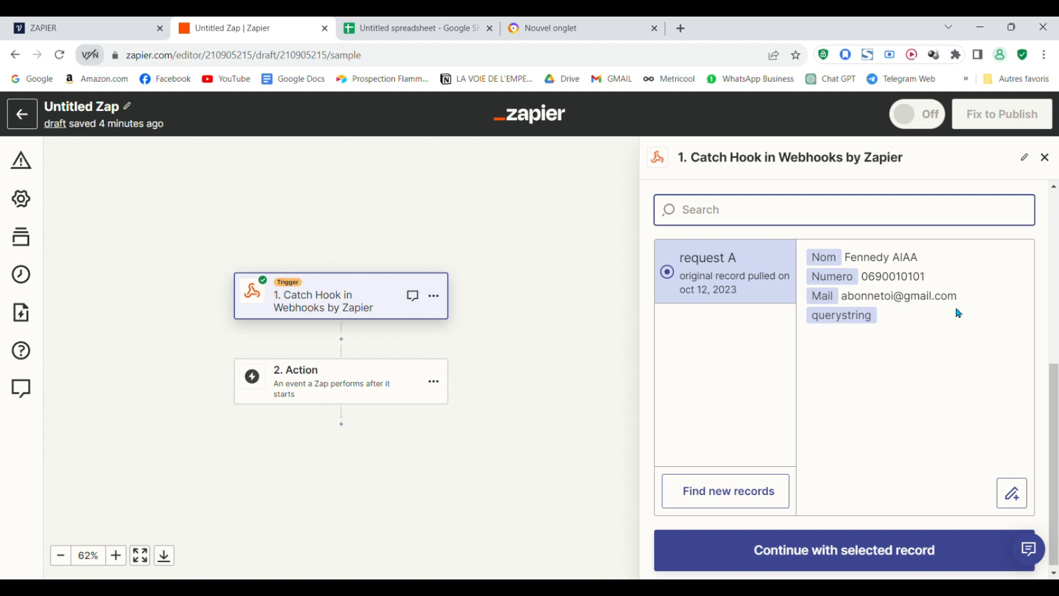
scroll(873, 408, down, 1)
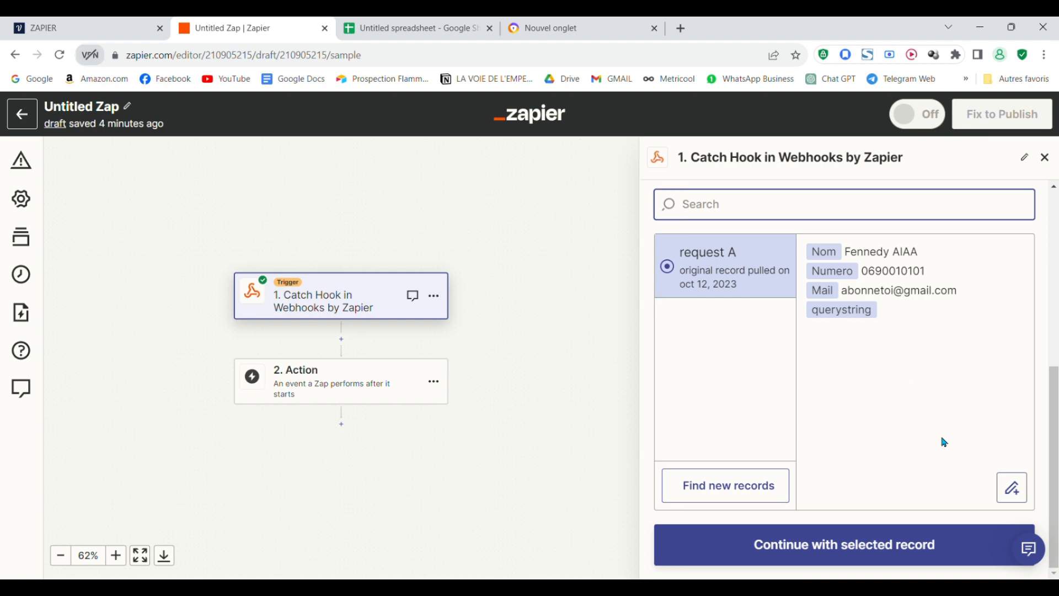
click(878, 549)
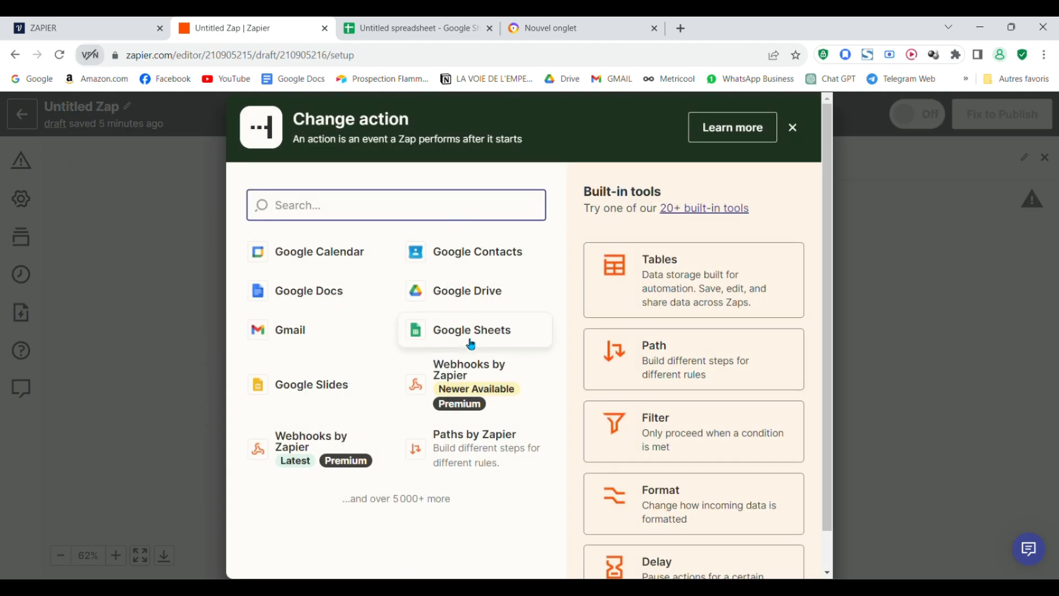
- Search 'sh' and choose Google Sheets as the Zap's action app
text(sh)
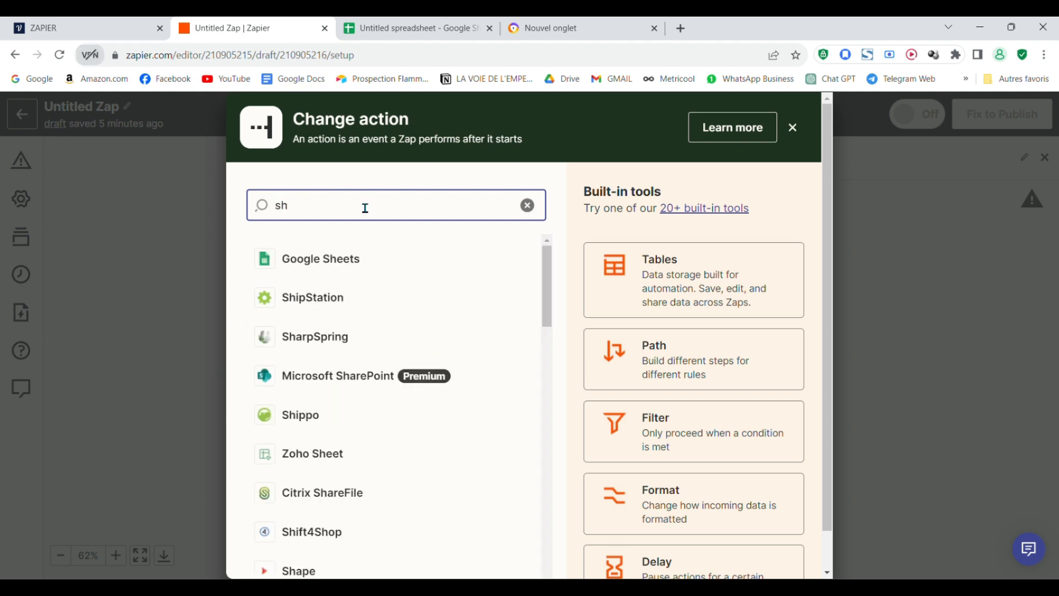
scroll(466, 444, down, 5)
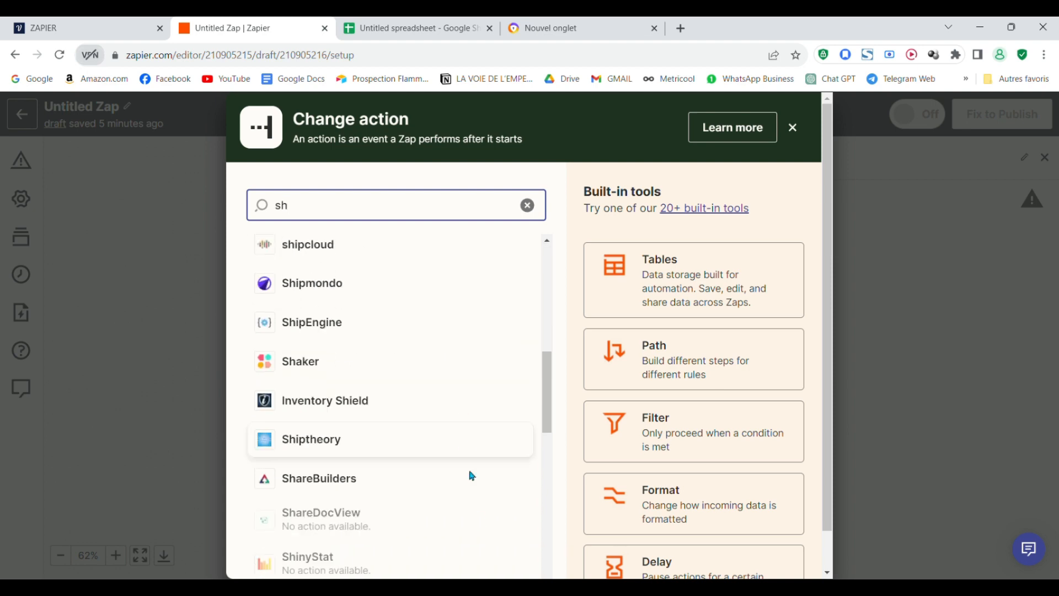
scroll(444, 432, up, 2)
scroll(442, 433, up, 3)
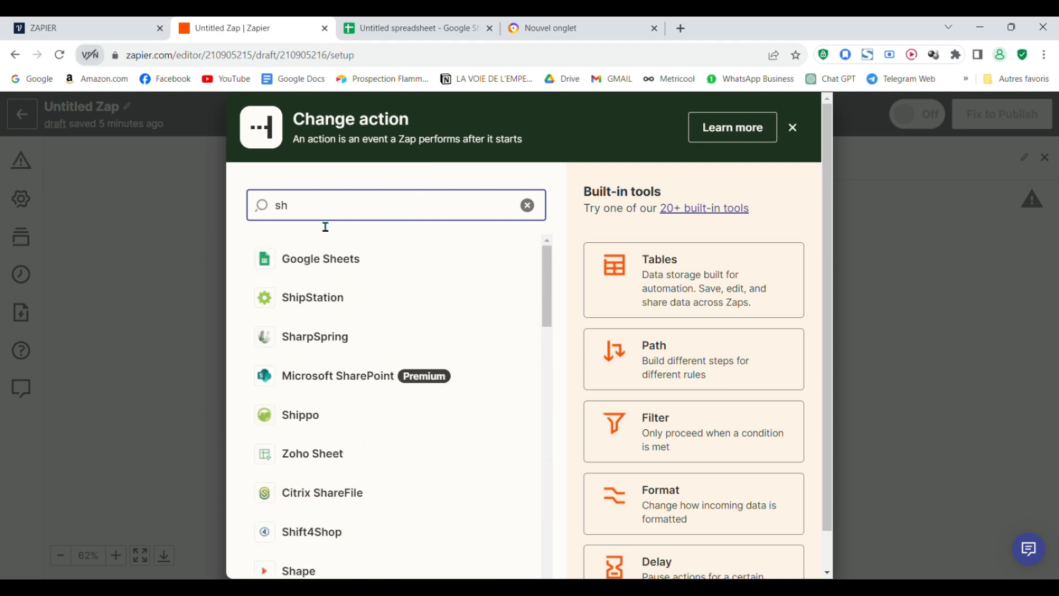
click(378, 262)
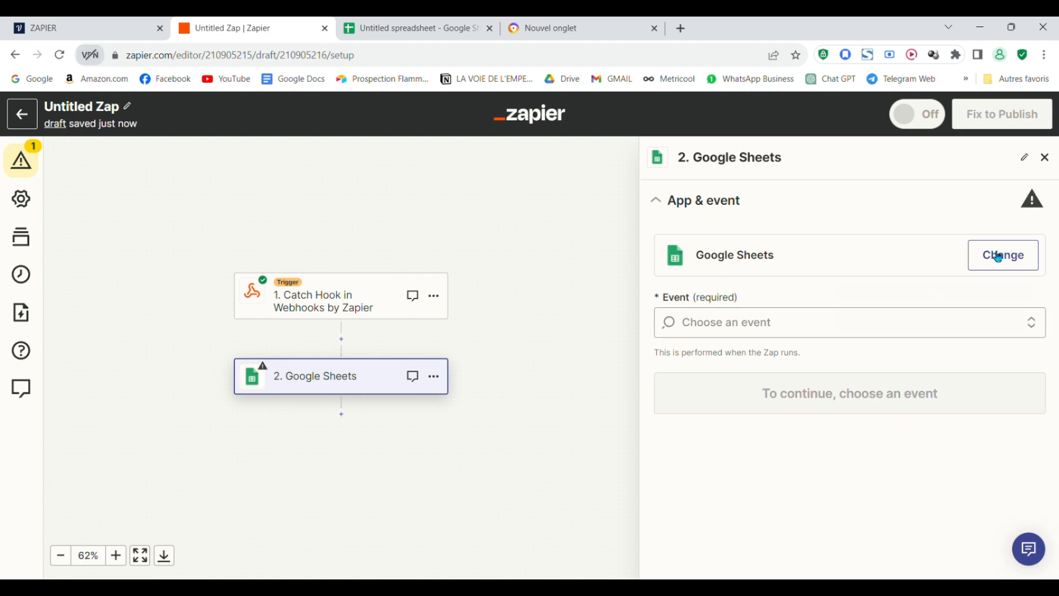
- Set the Google Sheets event to Create Spreadsheet Row and continue to the account section
click(760, 327)
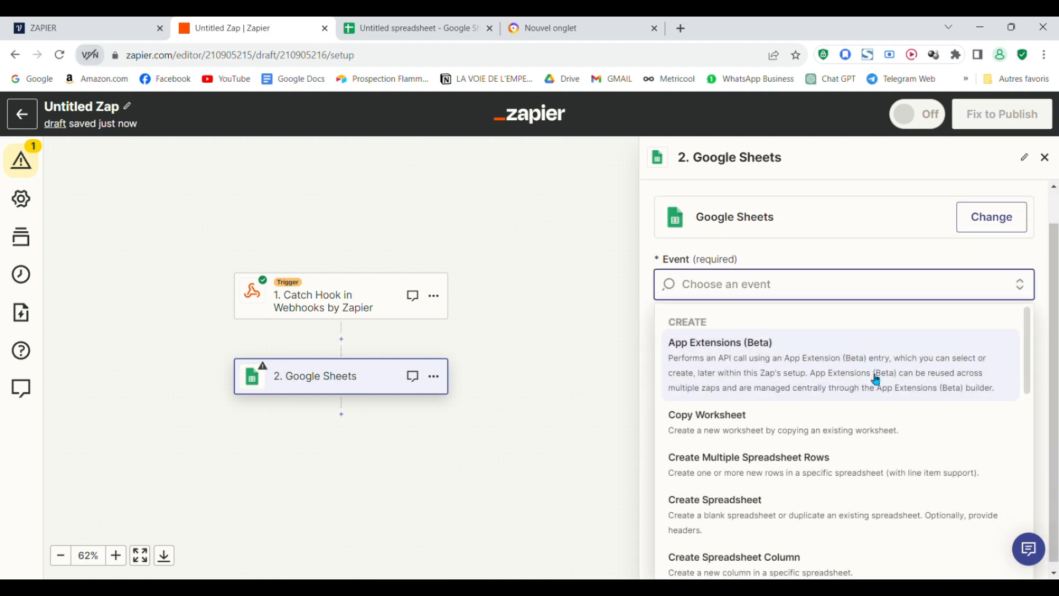
scroll(876, 380, down, 4)
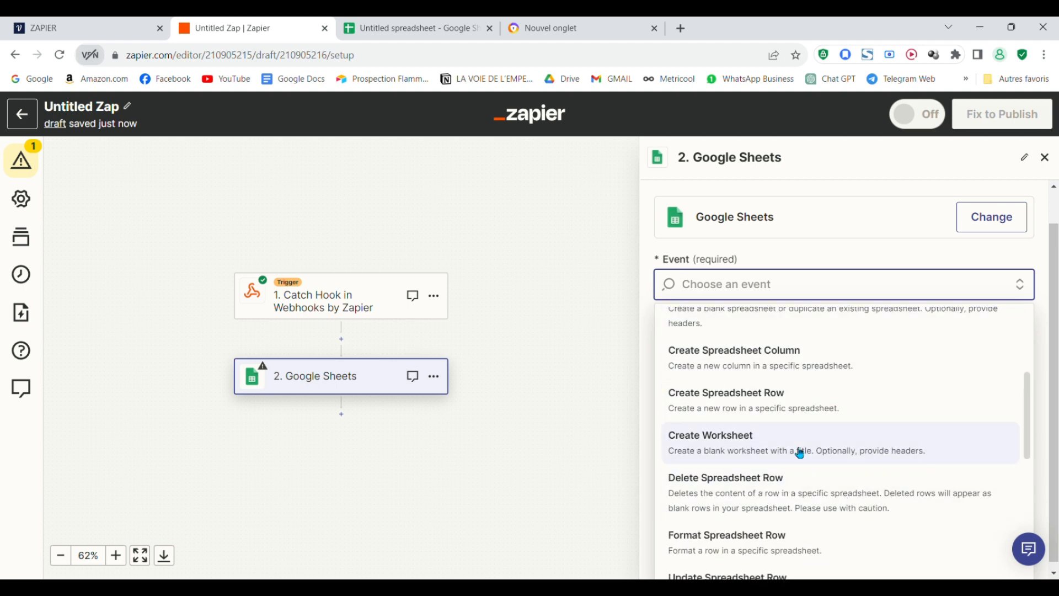
scroll(809, 366, up, 5)
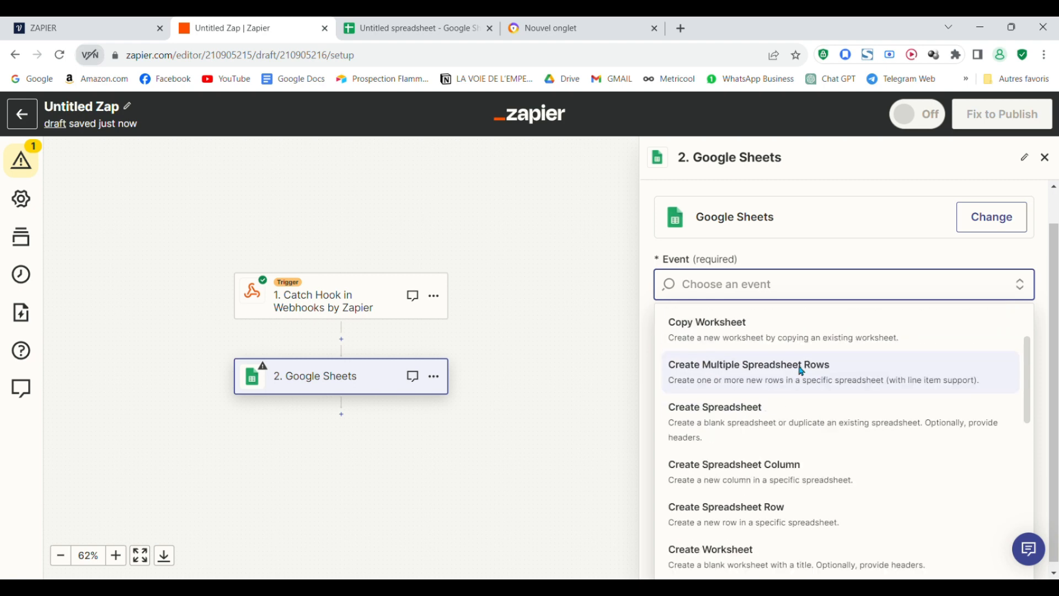
scroll(853, 407, down, 3)
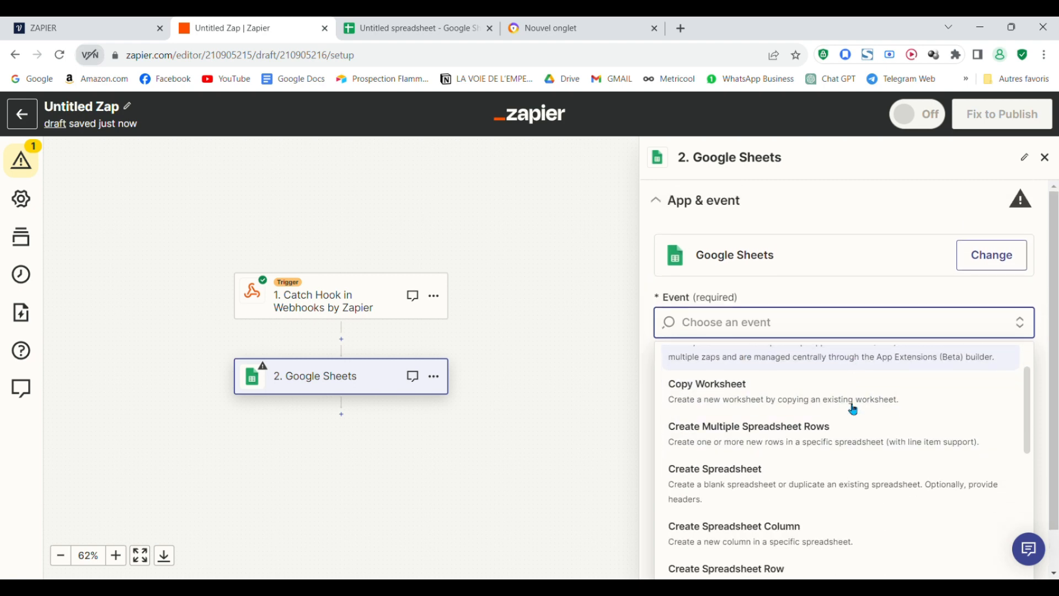
scroll(822, 394, down, 1)
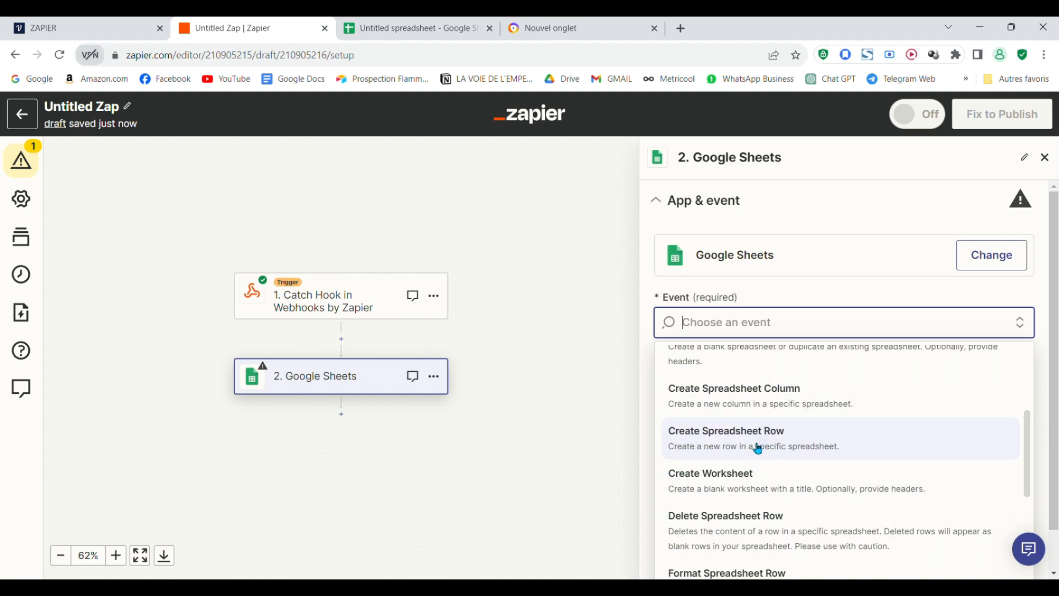
click(796, 447)
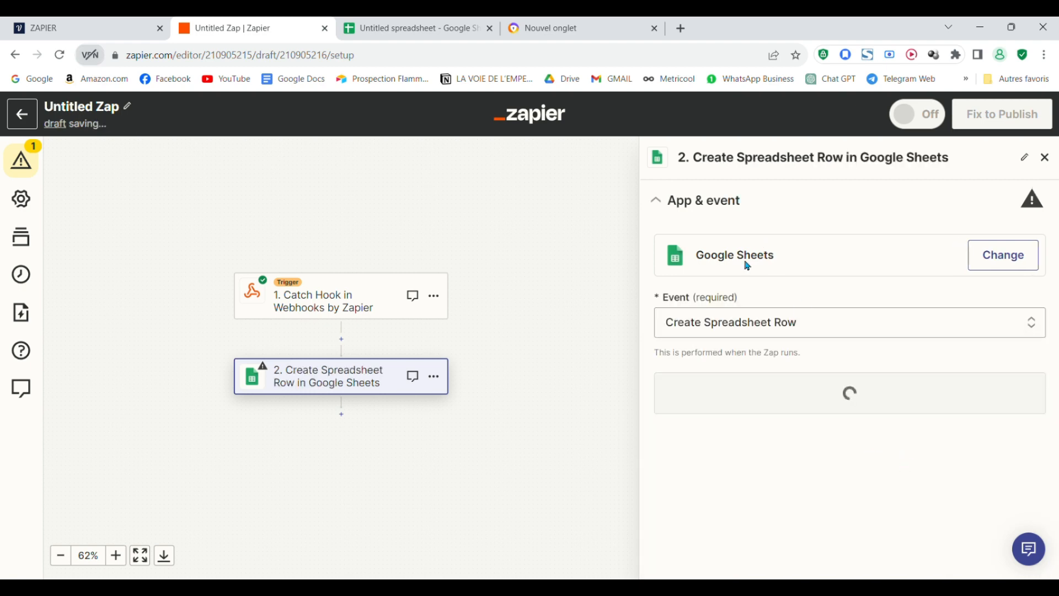
click(795, 392)
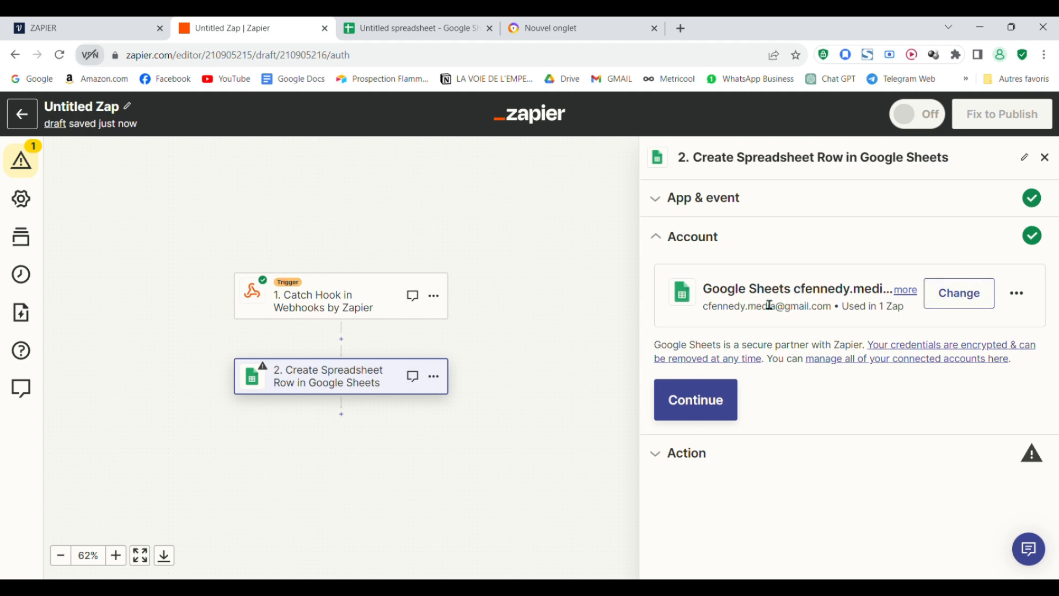
- Set the row action's Drive to My Google Drive, then view the empty Untitled spreadsheet
click(695, 402)
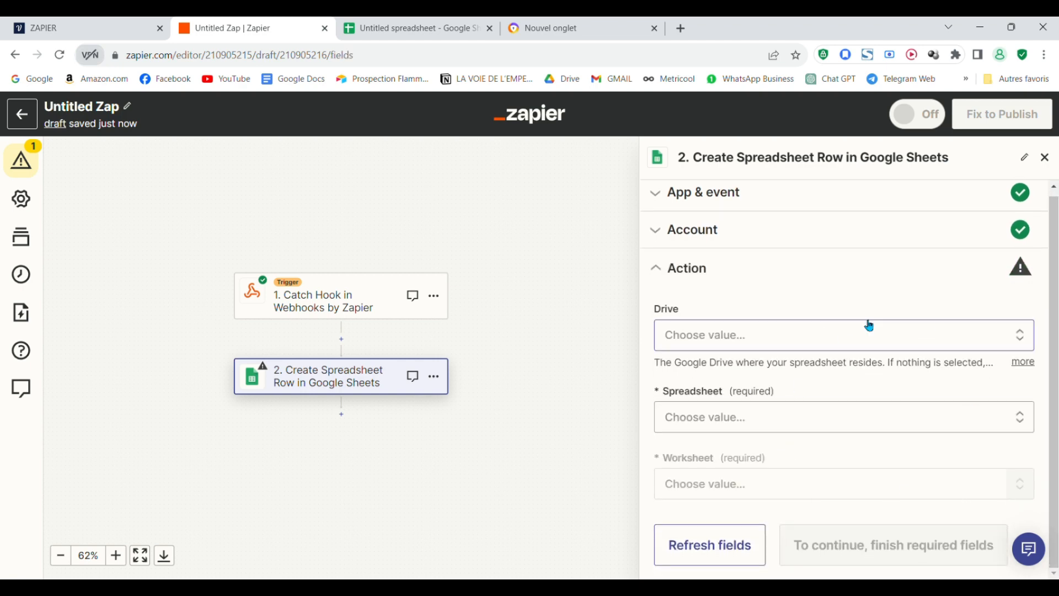
click(965, 345)
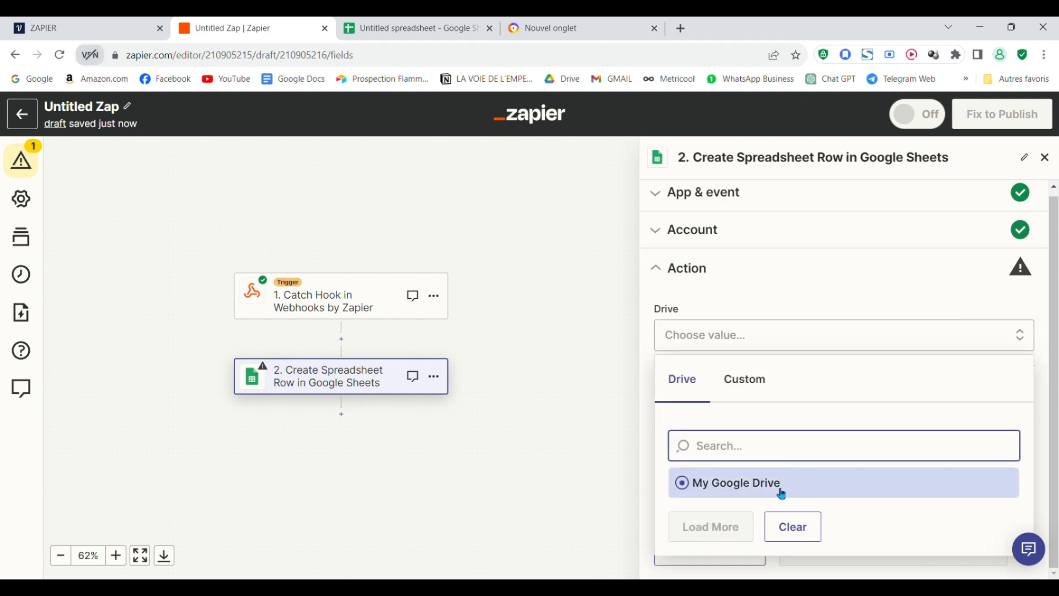
click(782, 494)
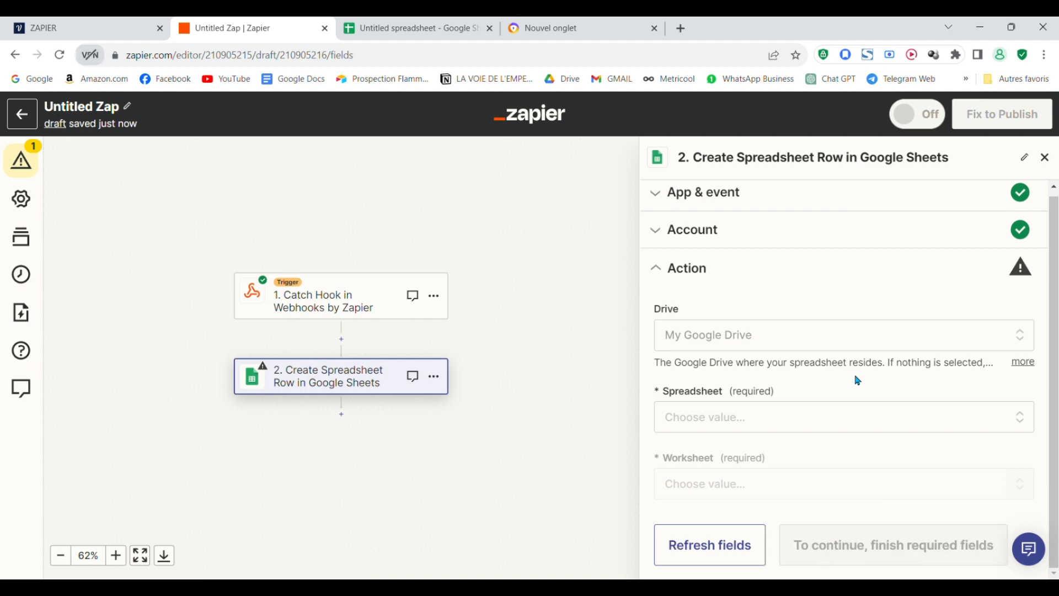
click(766, 417)
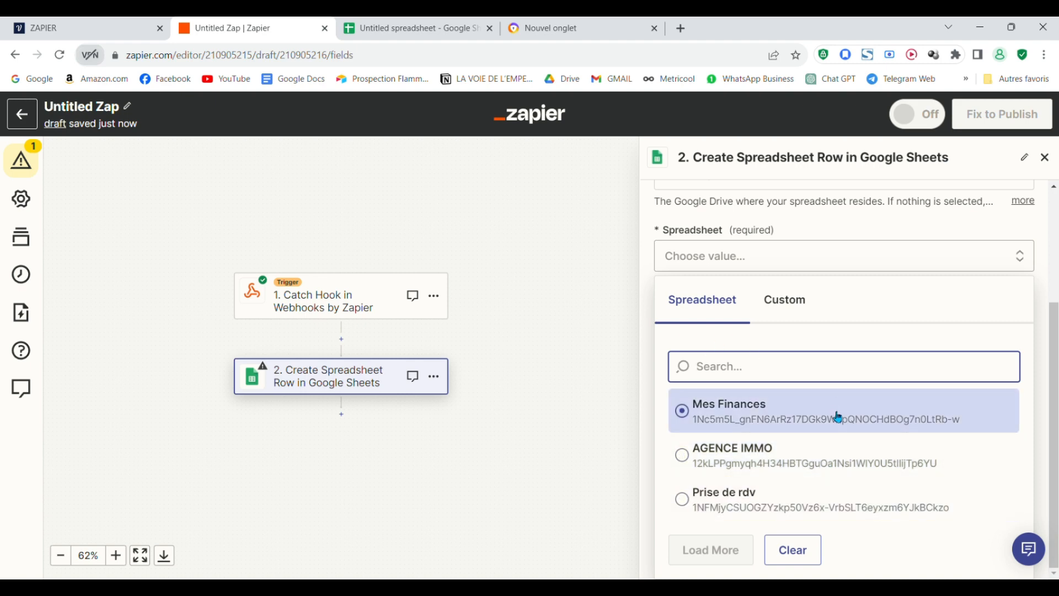
click(414, 28)
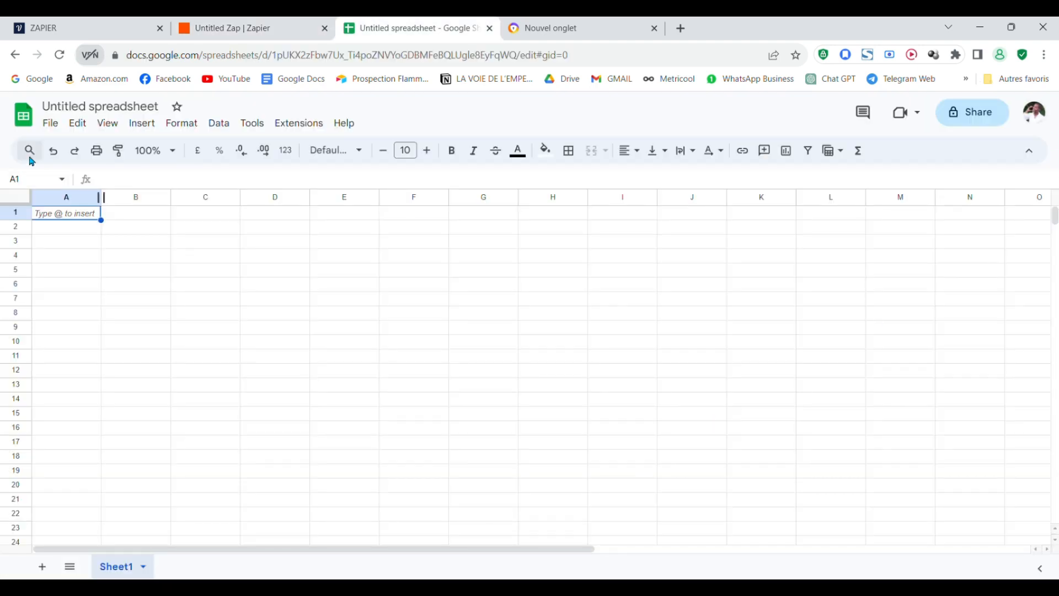
- Rename the Untitled spreadsheet to 'demo zapier', fixing the initial typo
click(105, 107)
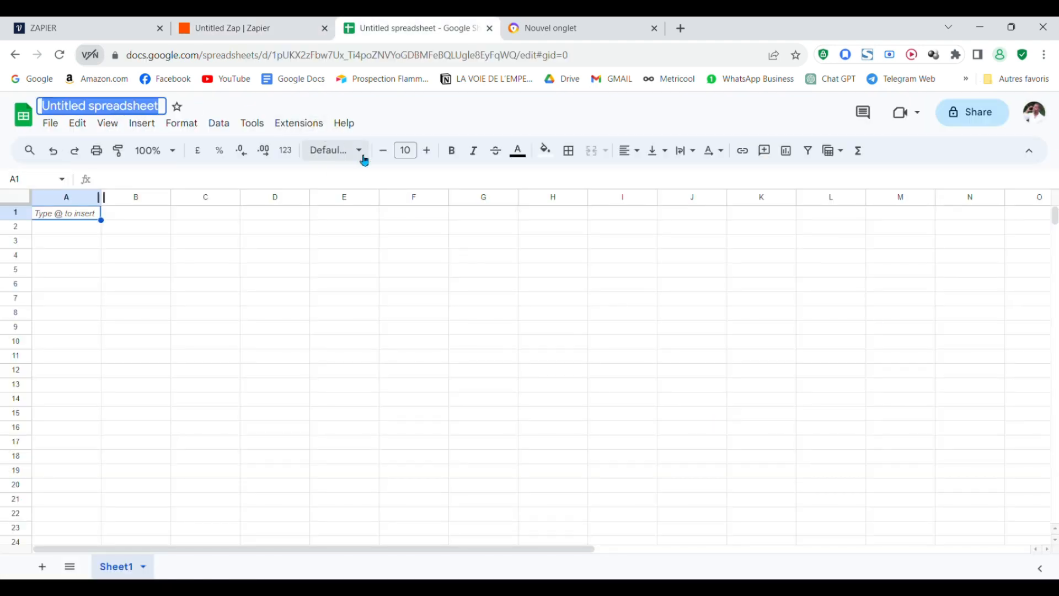
text(d)
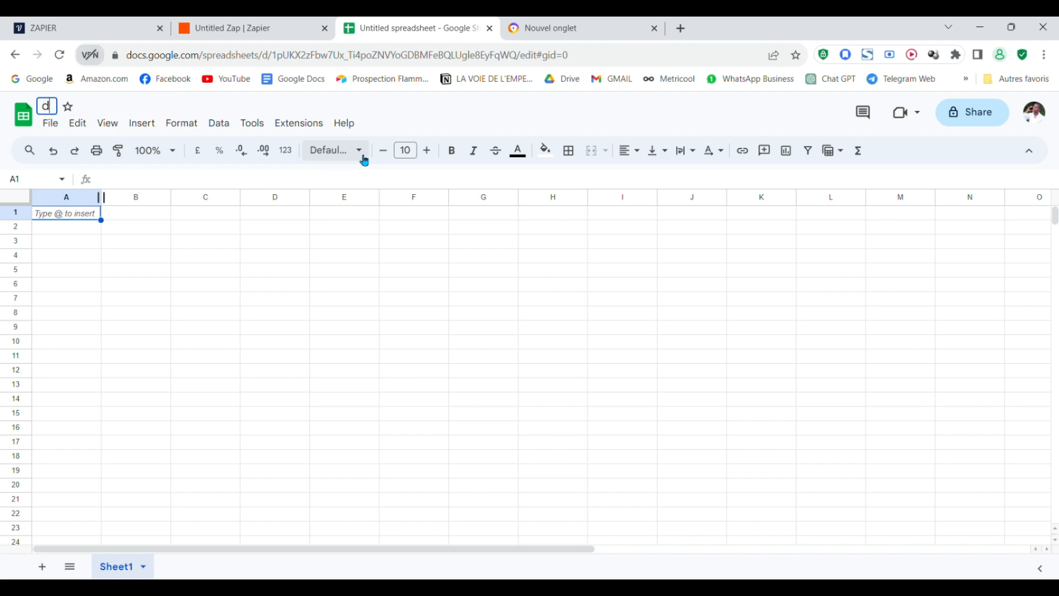
text(emo apier)
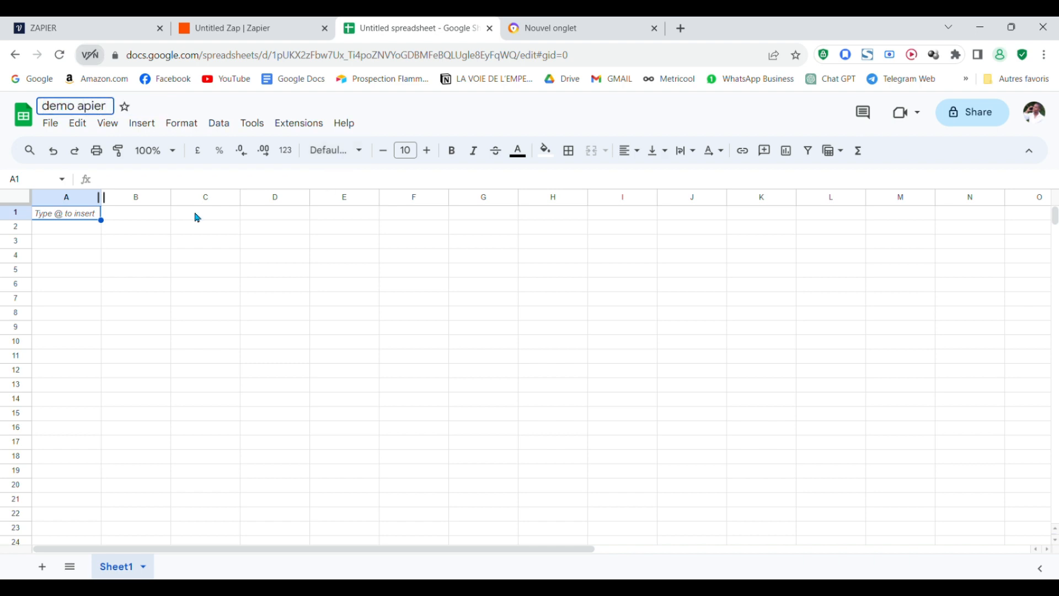
click(79, 109)
text(z)
click(82, 259)
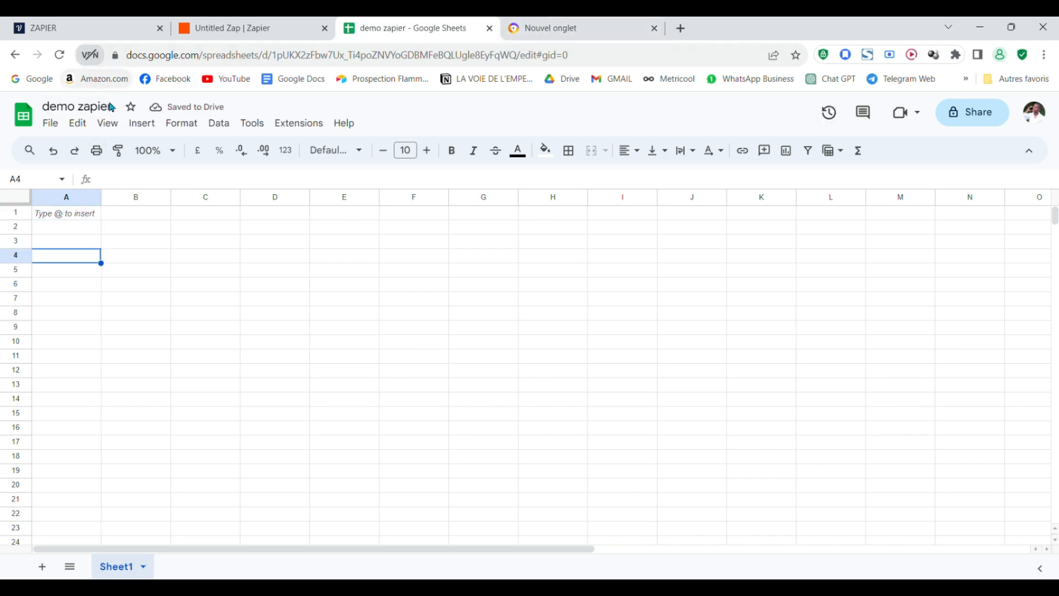
- Reopen demo zapier from the Sheets home page and return to the Zap editor
click(23, 115)
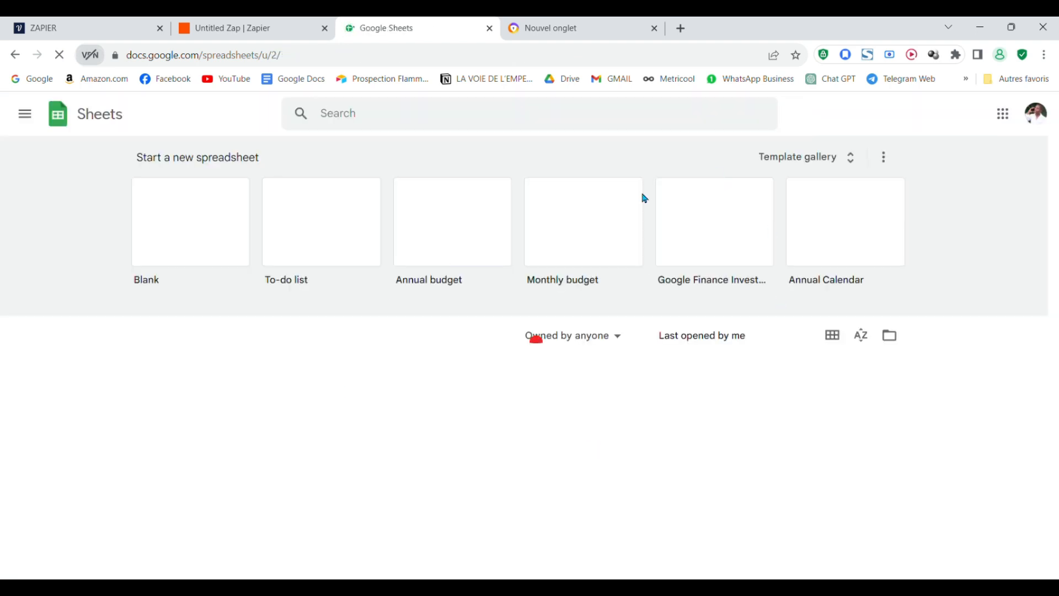
click(229, 386)
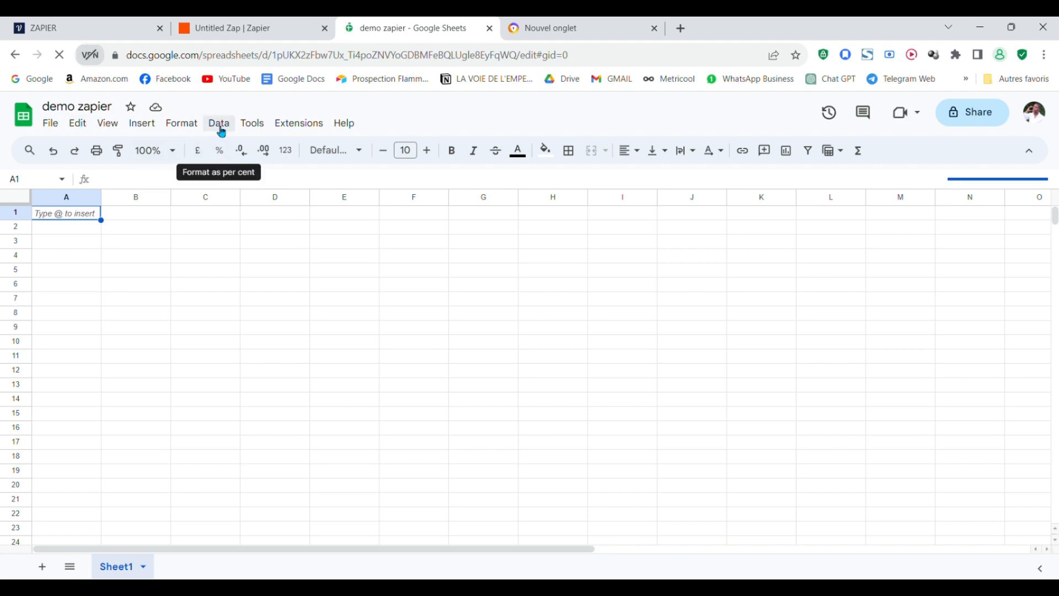
click(241, 27)
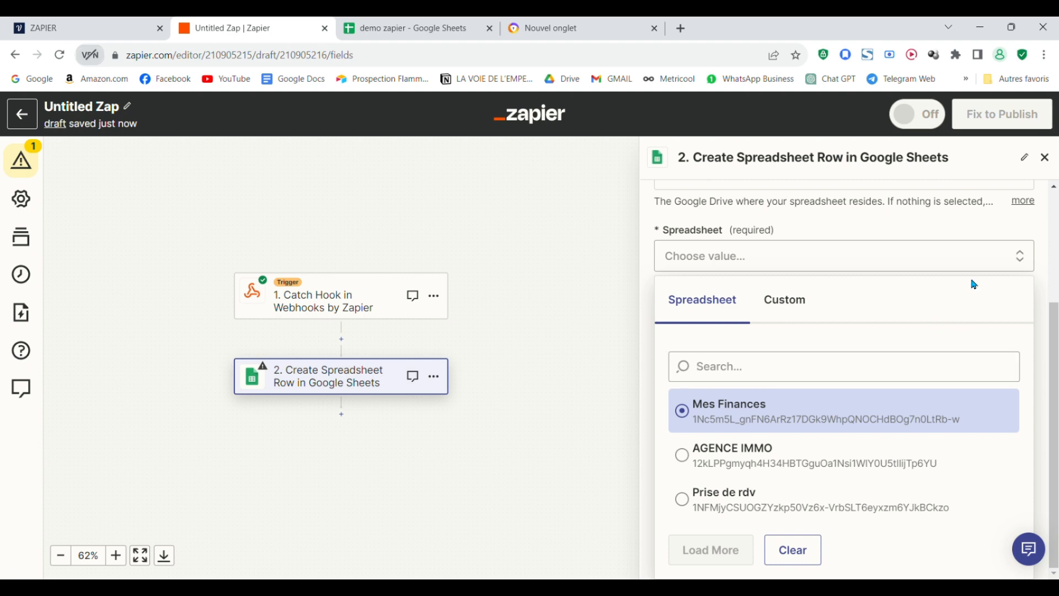
- Reload Zapier and point the row step at the demo zapier spreadsheet's Sheet1 worksheet
click(59, 54)
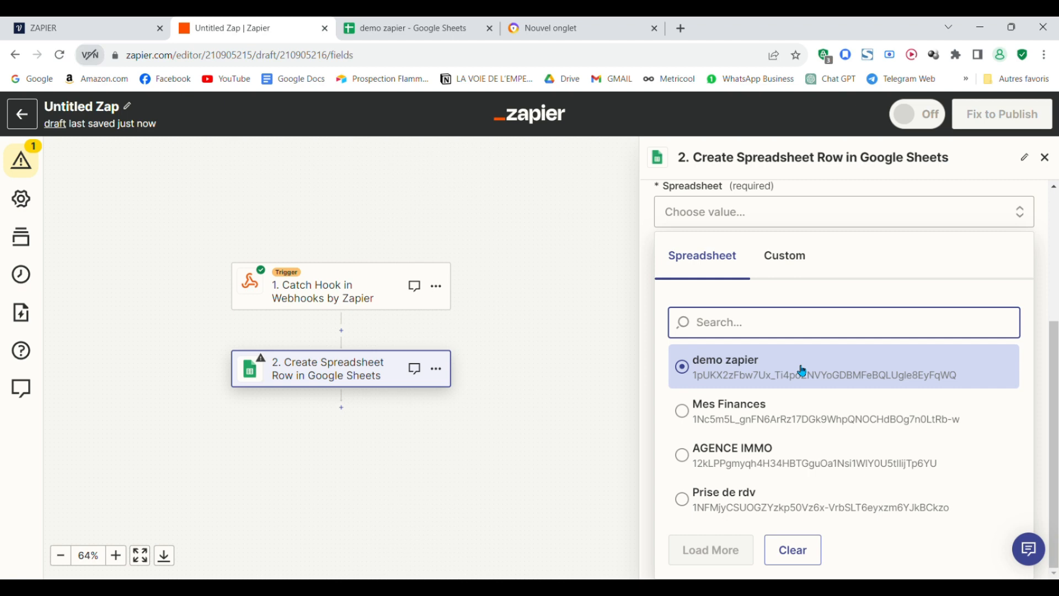
click(802, 370)
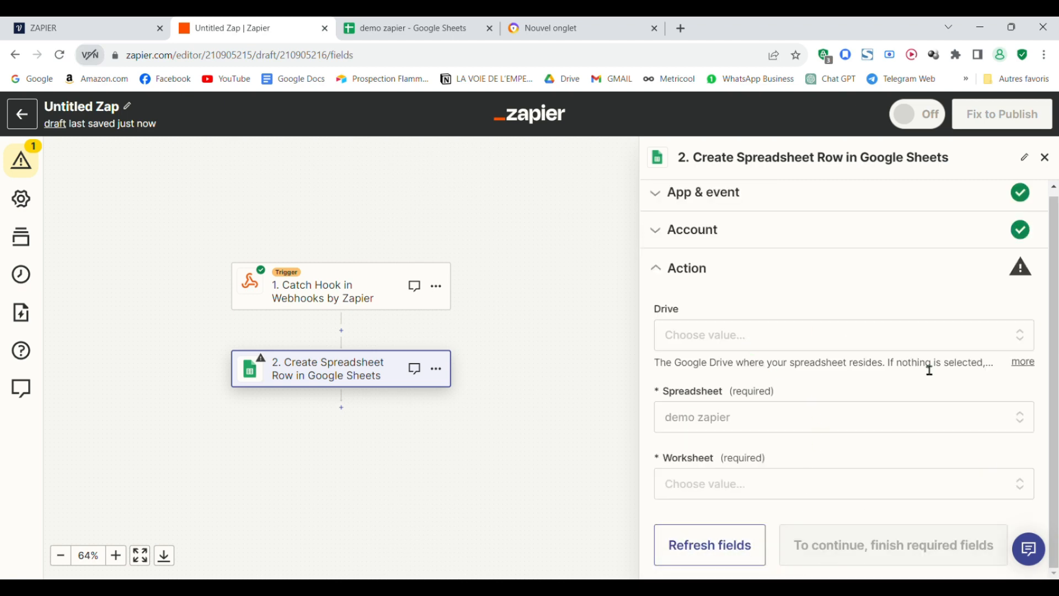
click(859, 490)
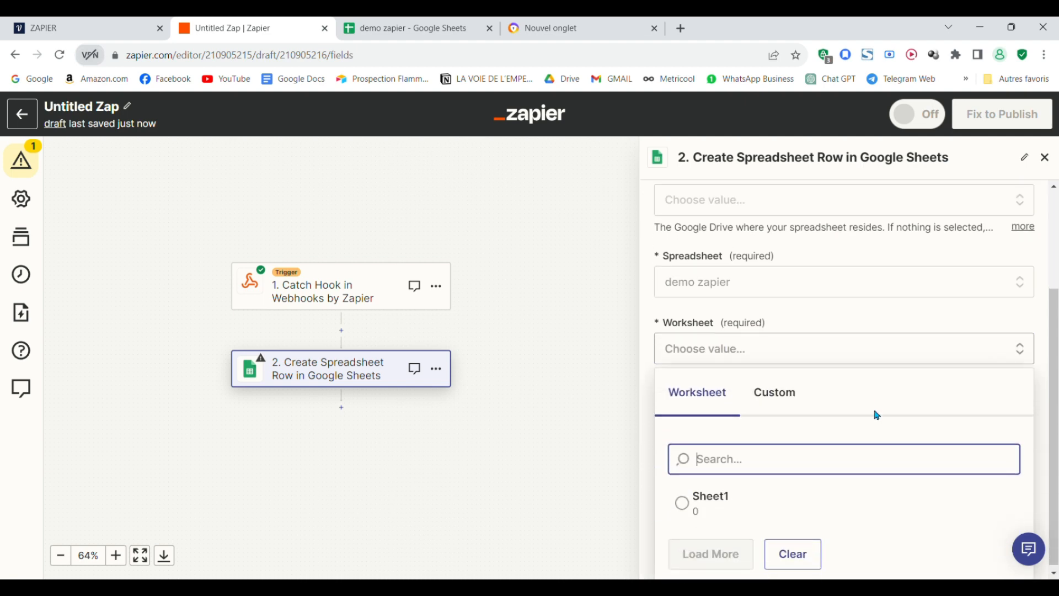
click(693, 499)
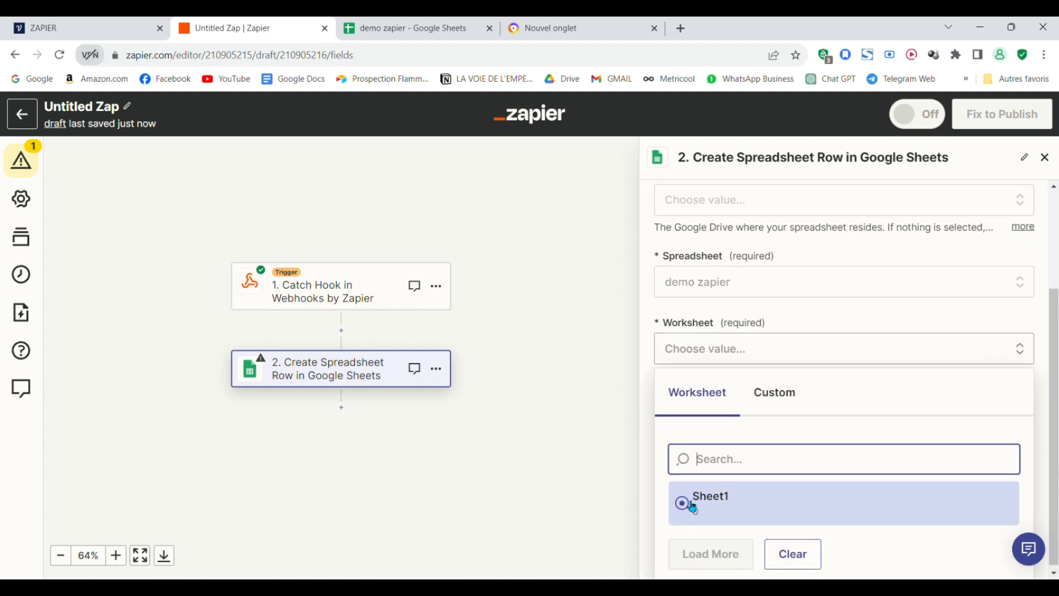
key(ctrl+Tab)
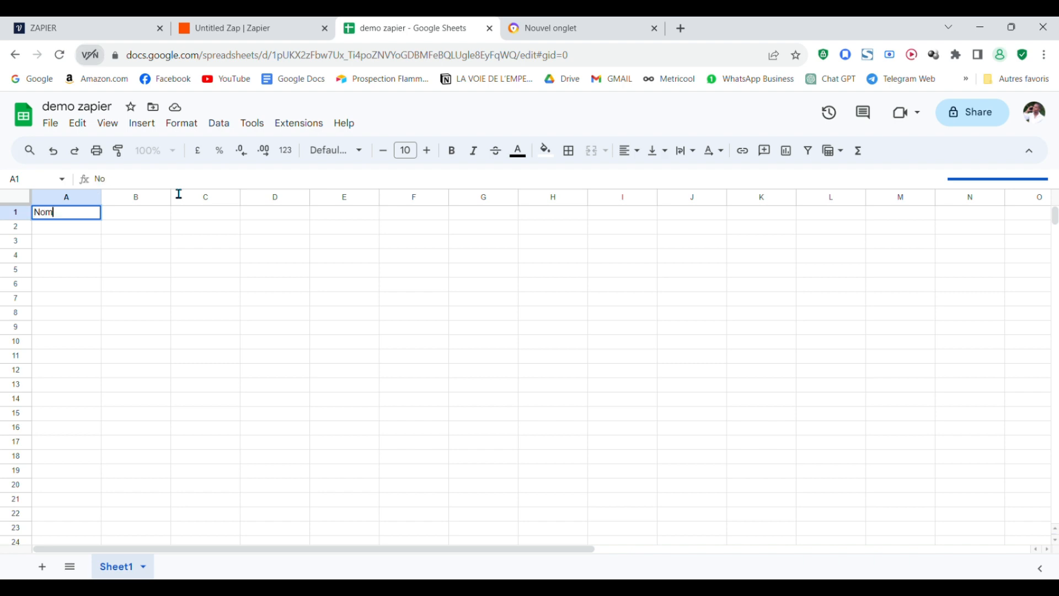
- Add the headers Numero in B1 and Mail in C1, then refresh Zapier's row fields
double_click(134, 217)
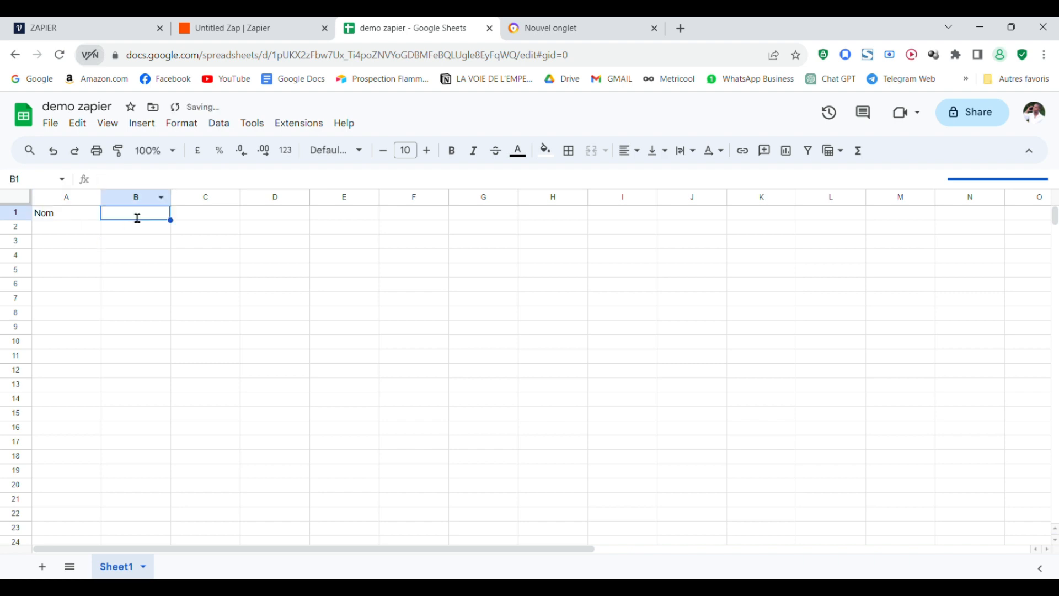
click(182, 216)
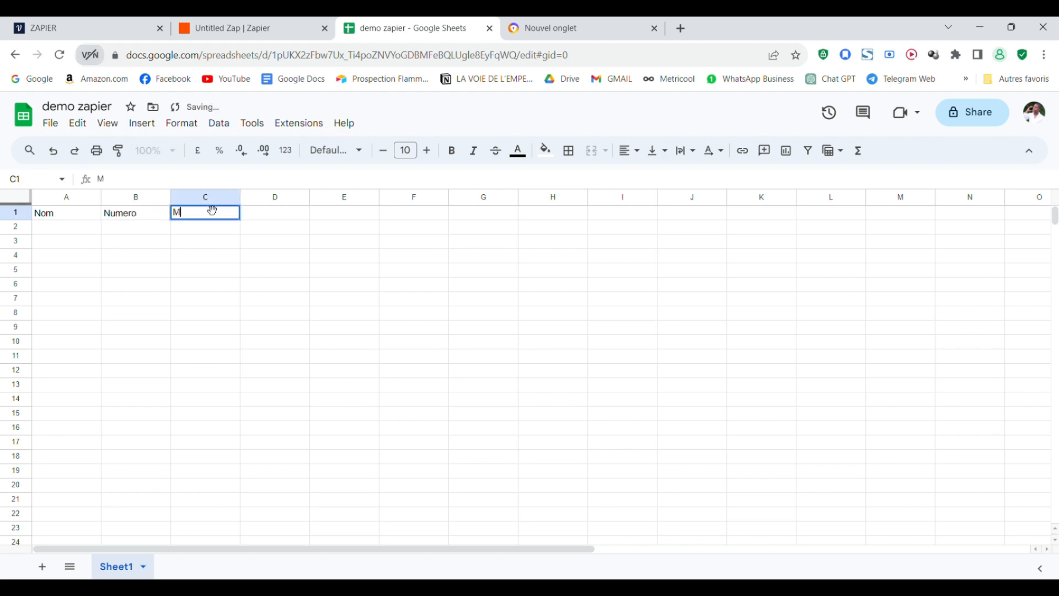
text(Mail)
drag(577, 550, 788, 463)
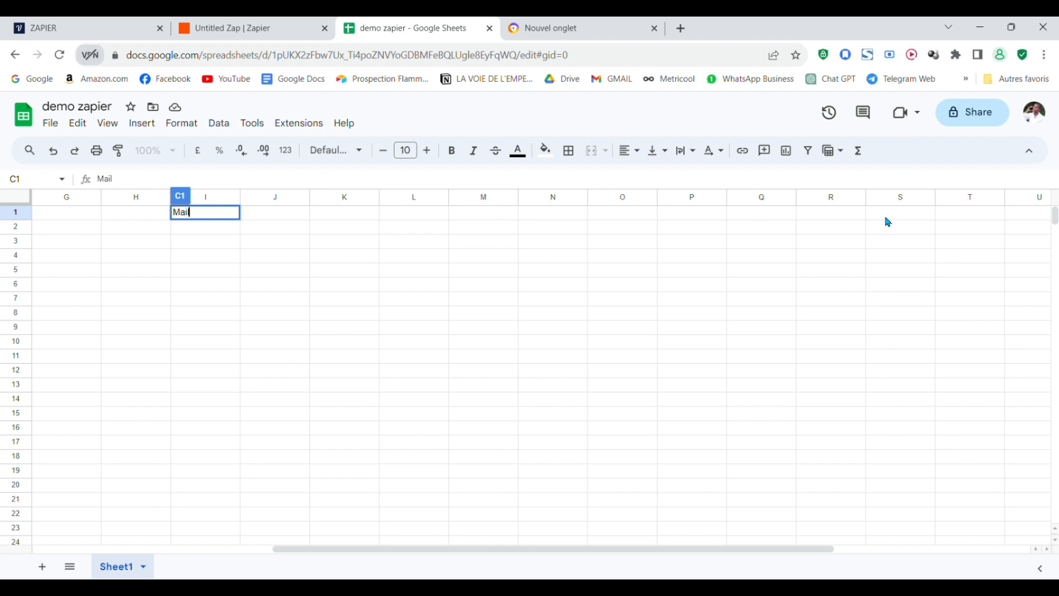
drag(407, 550, 121, 524)
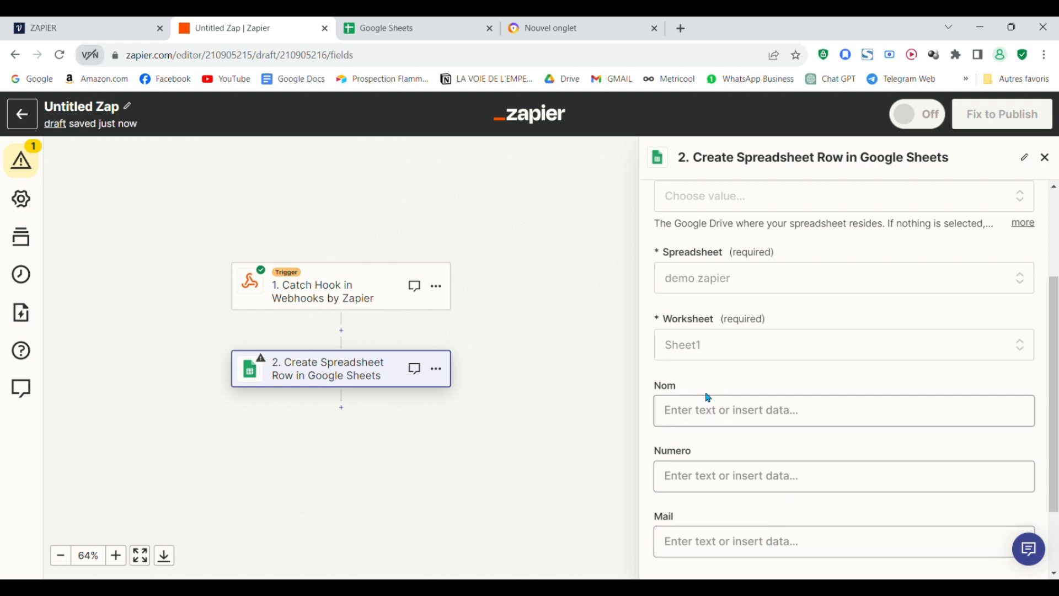
- Map the Catch Hook's Nom, Numero and Mail values into the matching row fields
click(712, 413)
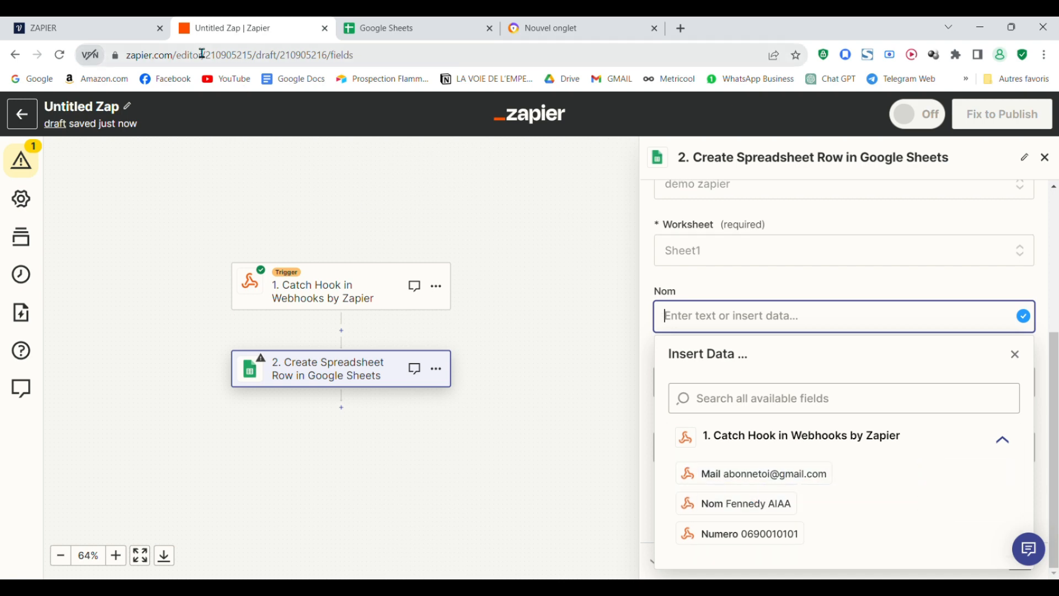
click(96, 23)
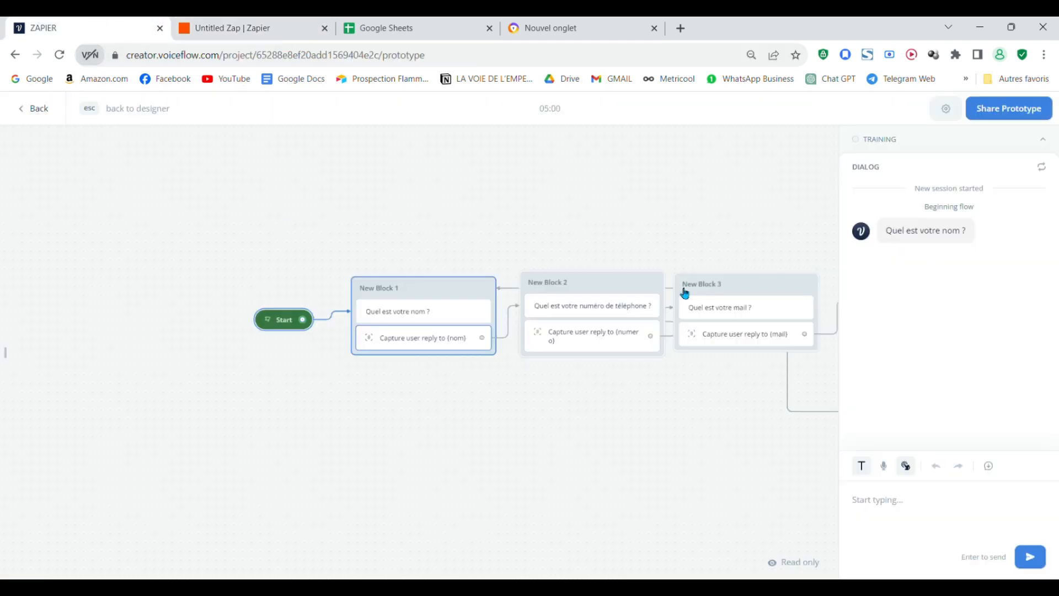
click(236, 26)
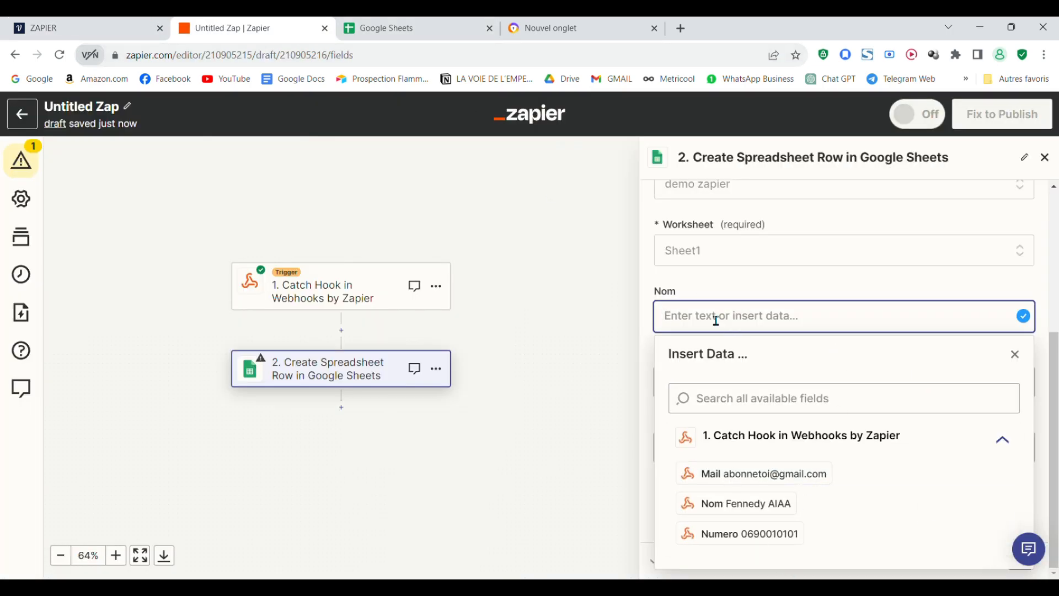
click(751, 503)
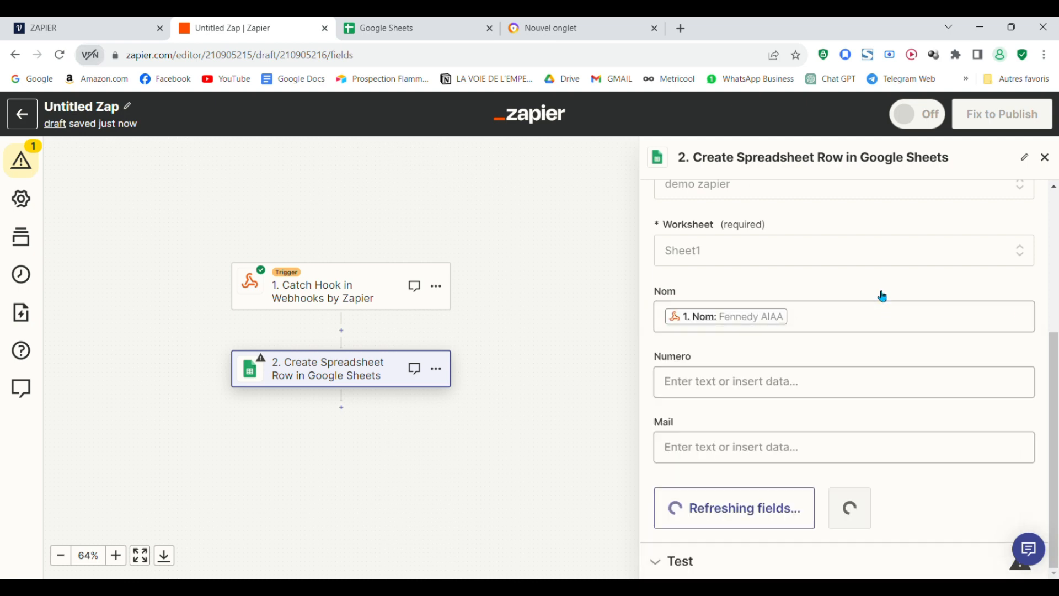
click(778, 393)
scroll(908, 433, down, 1)
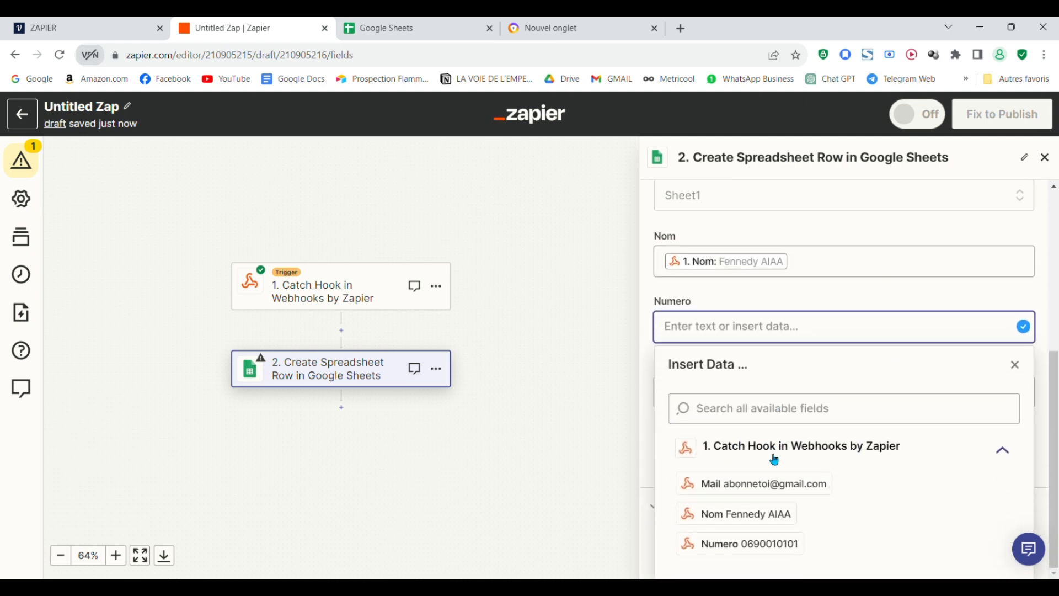
click(739, 544)
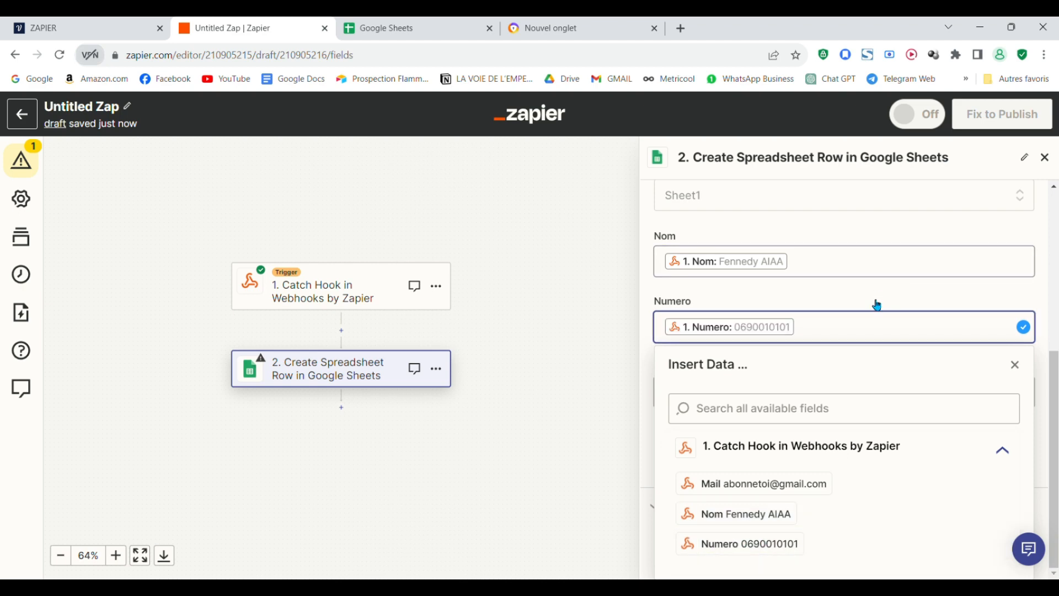
click(876, 305)
click(840, 457)
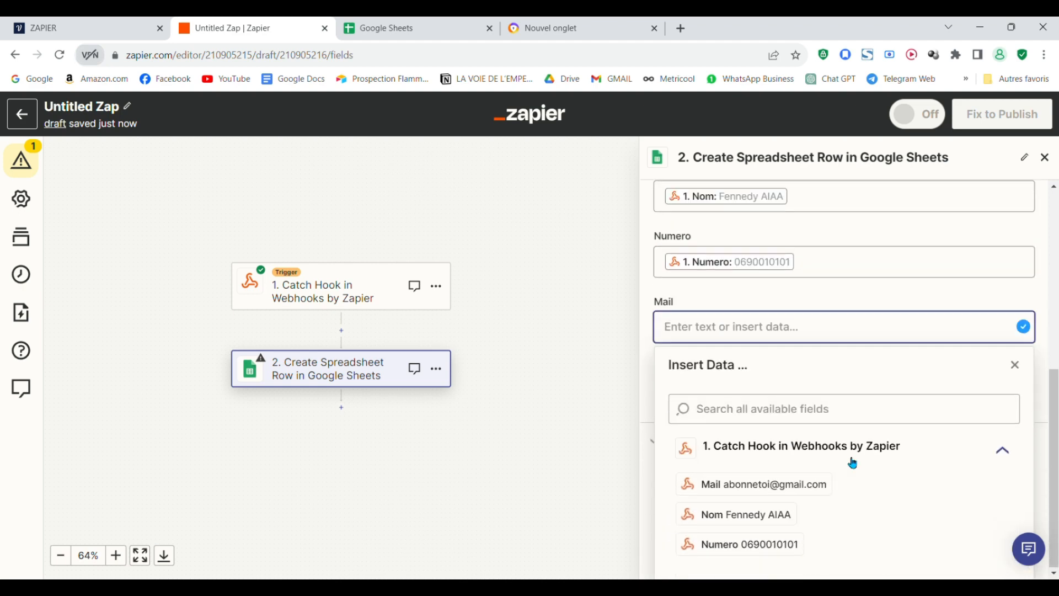
click(767, 485)
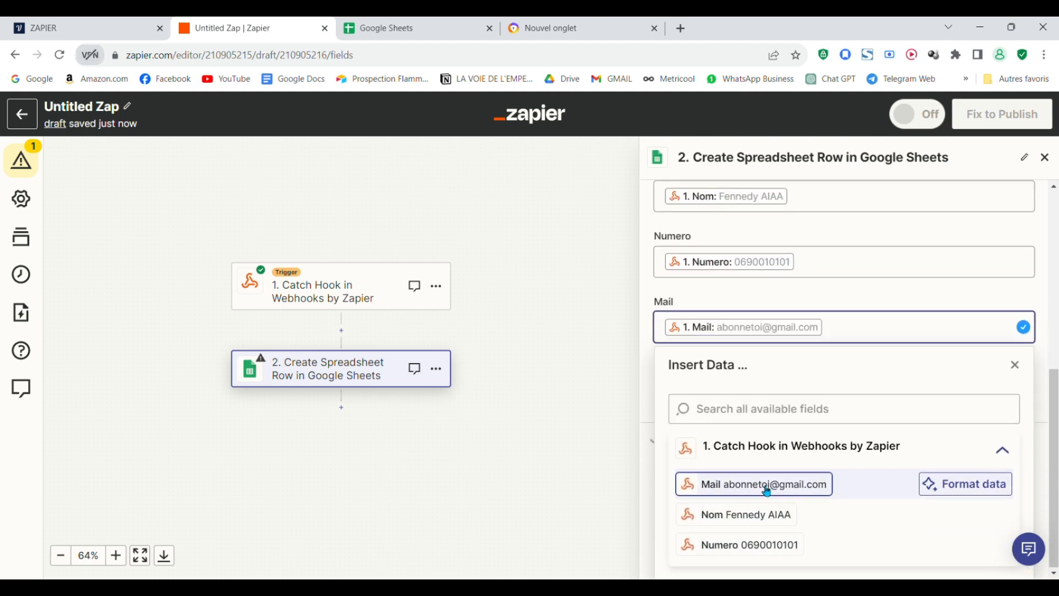
click(884, 292)
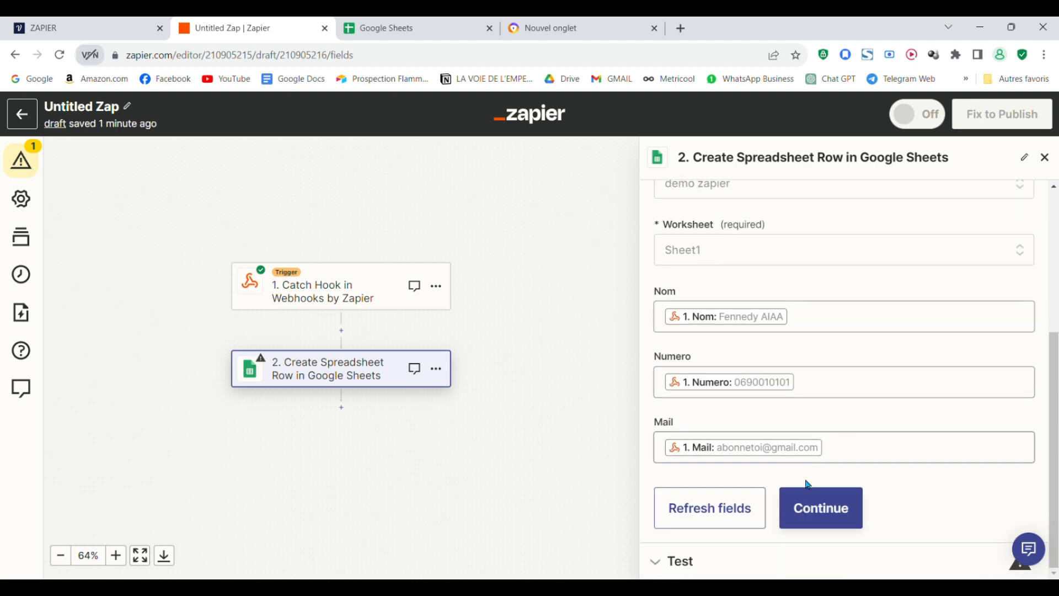
- Continue to testing and send a test row to the demo zapier sheet
click(813, 508)
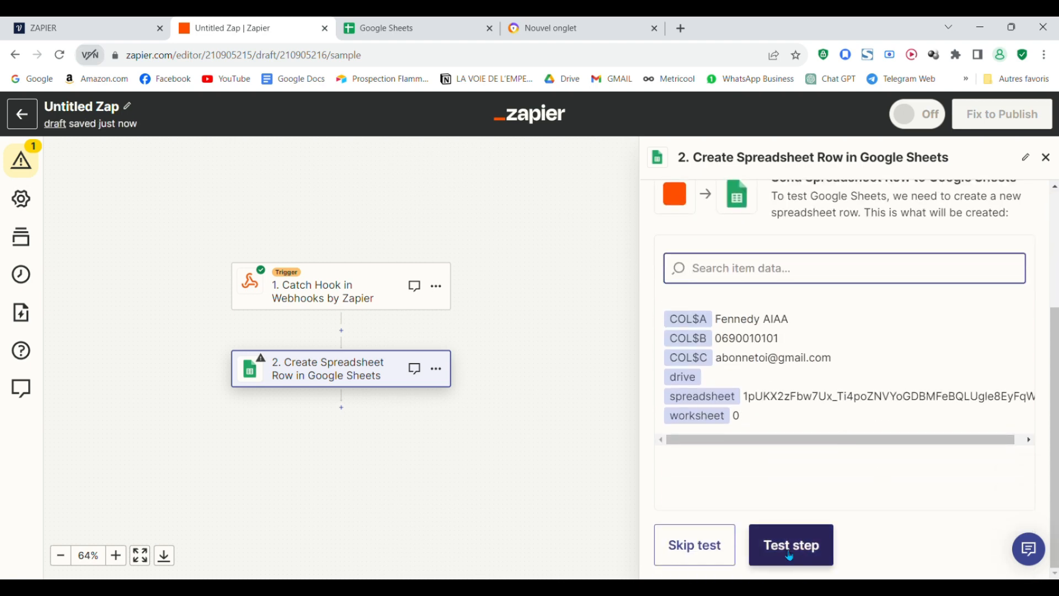
click(798, 556)
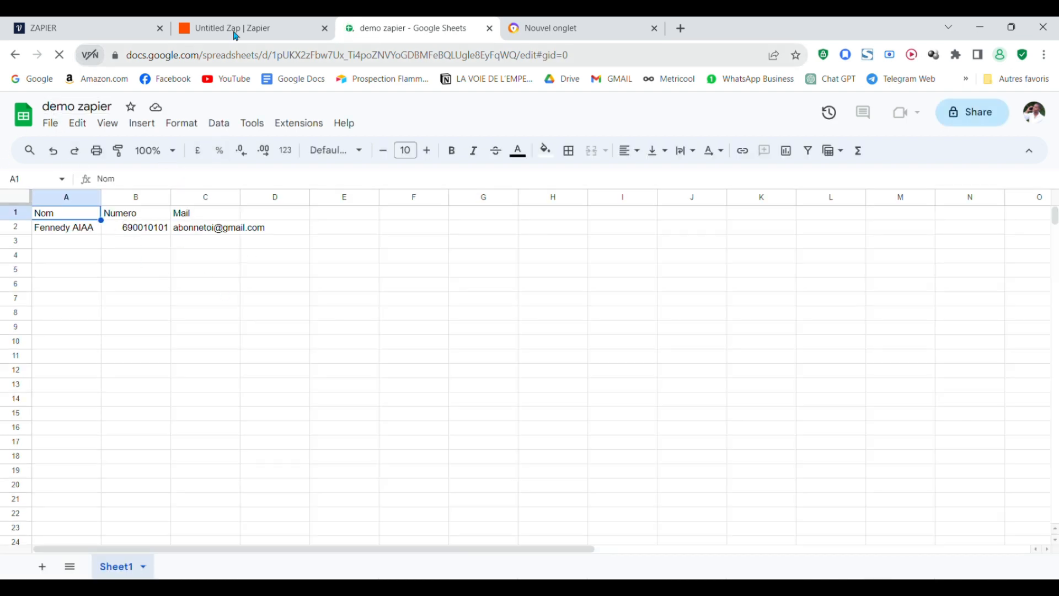
- Try the Voiceflow chatbot with a name, phone and mail, then review the added sheet rows
click(83, 28)
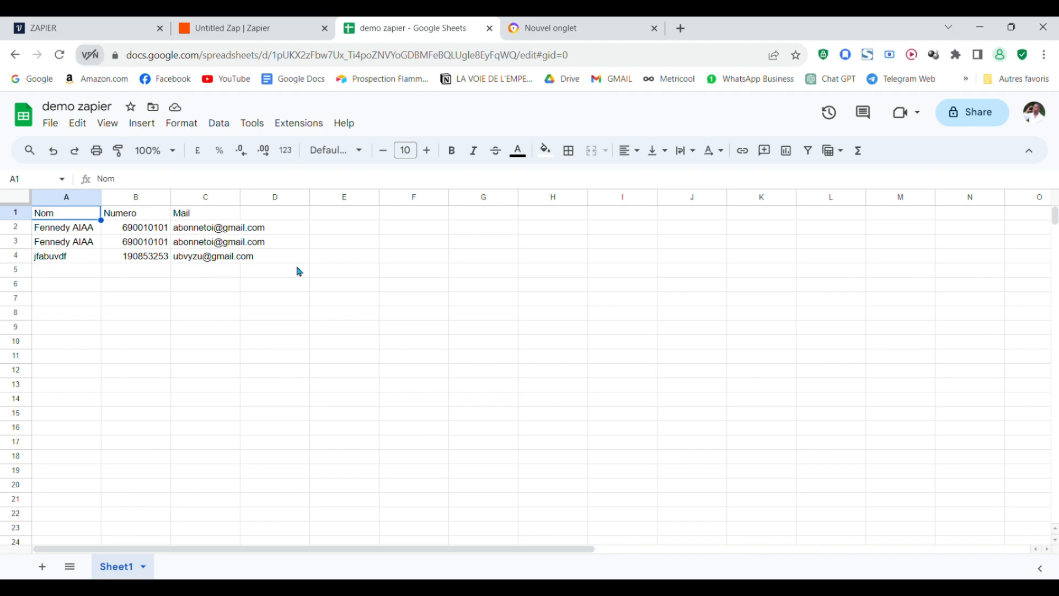
scroll(309, 309, down, 7)
scroll(323, 353, up, 7)
mouse_move(216, 269)
scroll(216, 314, down, 15)
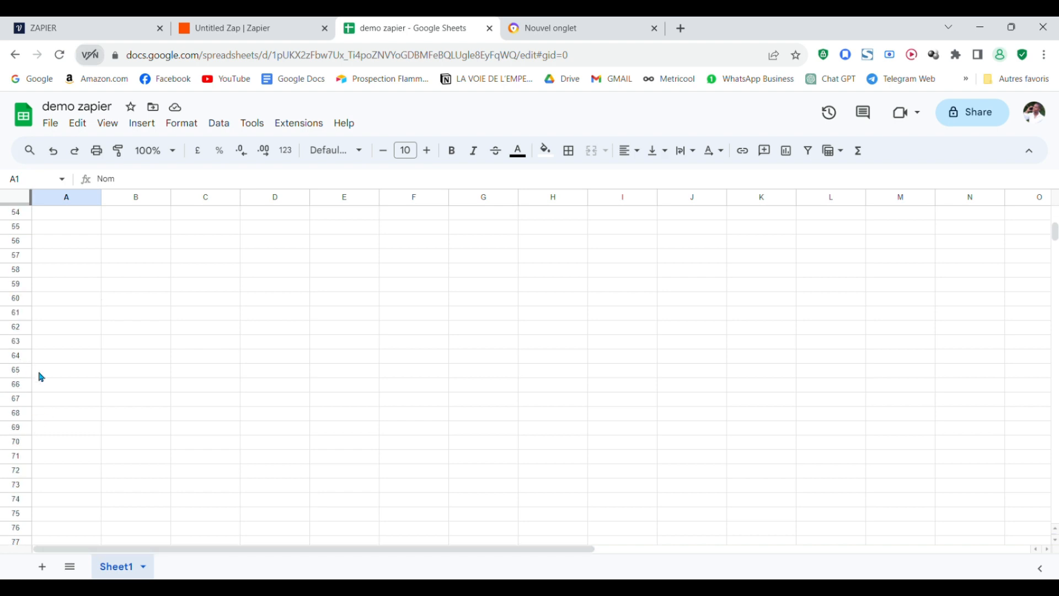
scroll(175, 342, up, 12)
scroll(176, 342, up, 4)
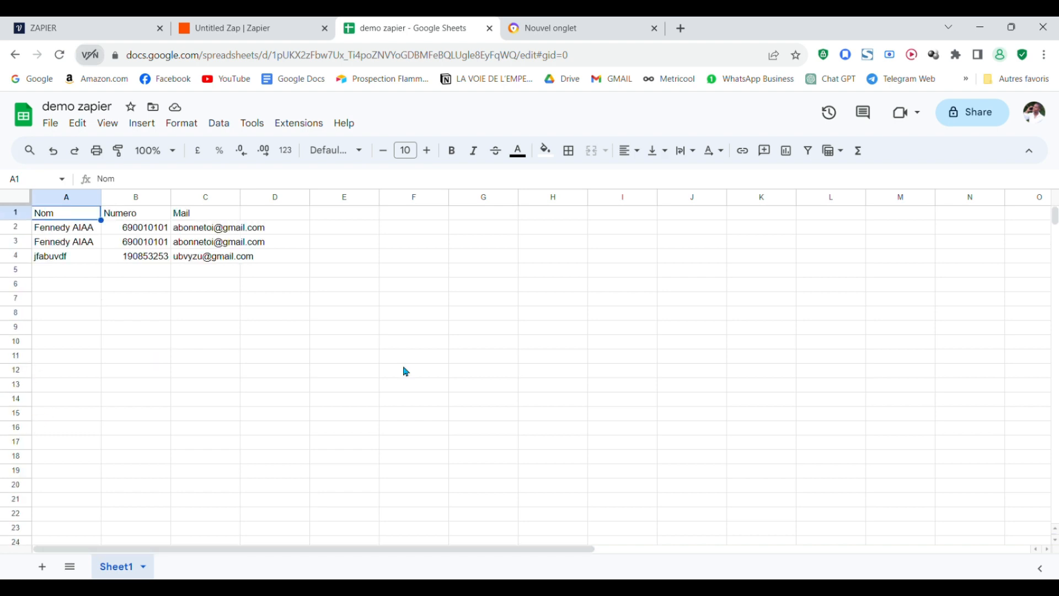